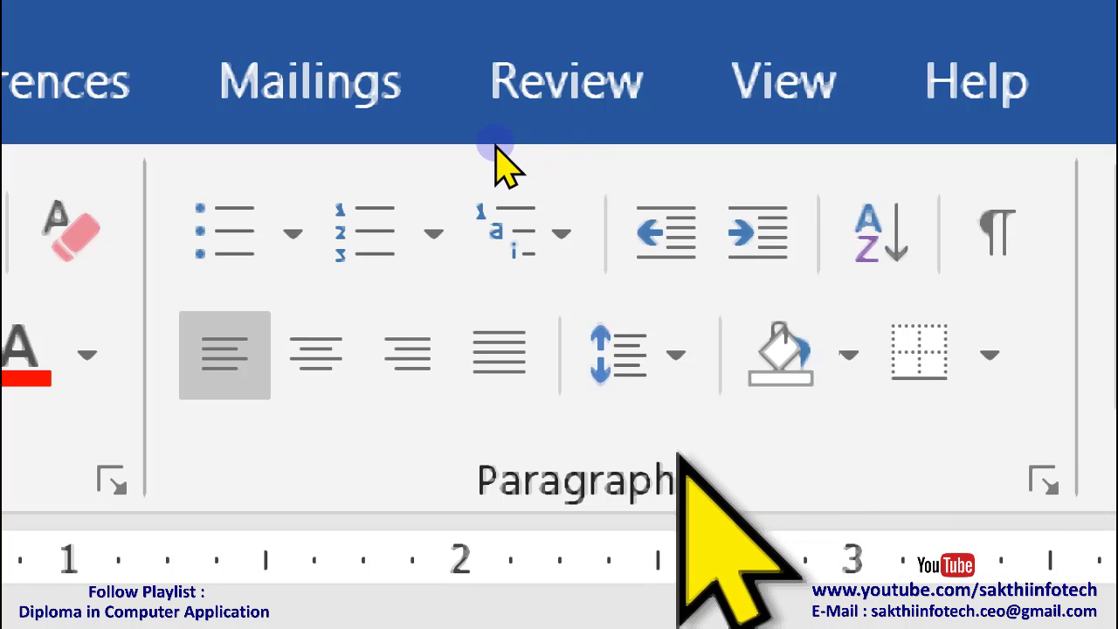
pyautogui.click(291, 234)
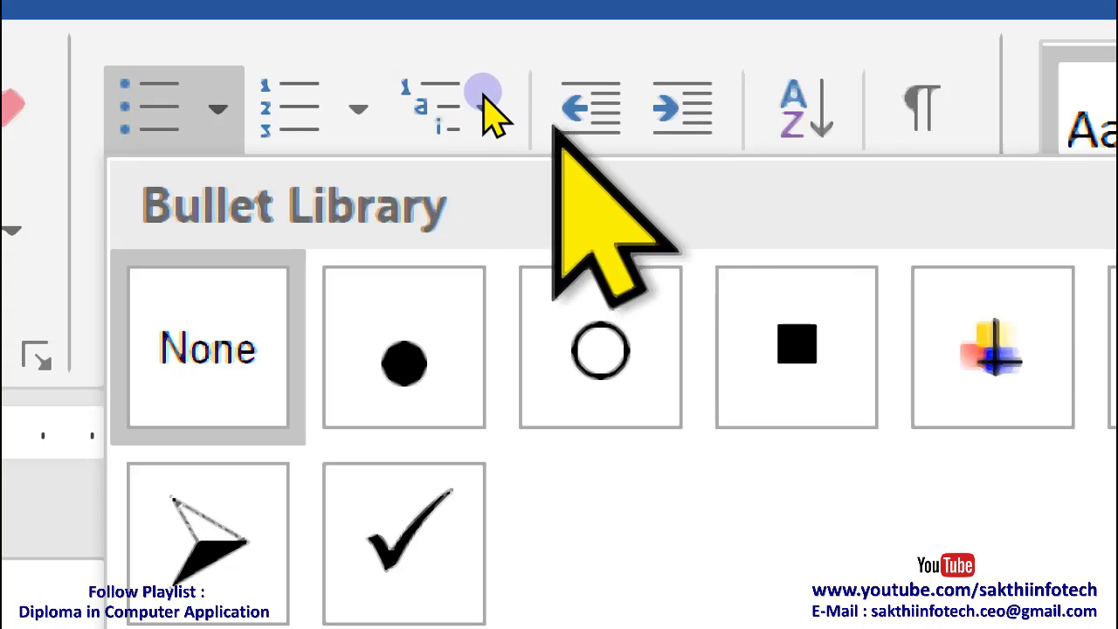
pyautogui.click(796, 135)
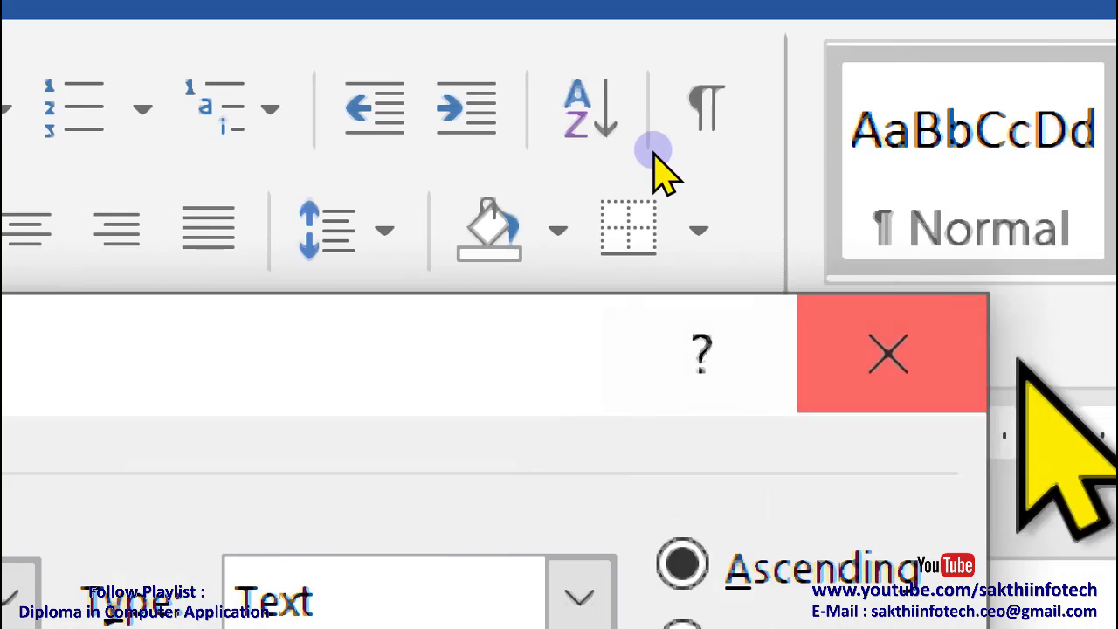
pyautogui.press('Escape')
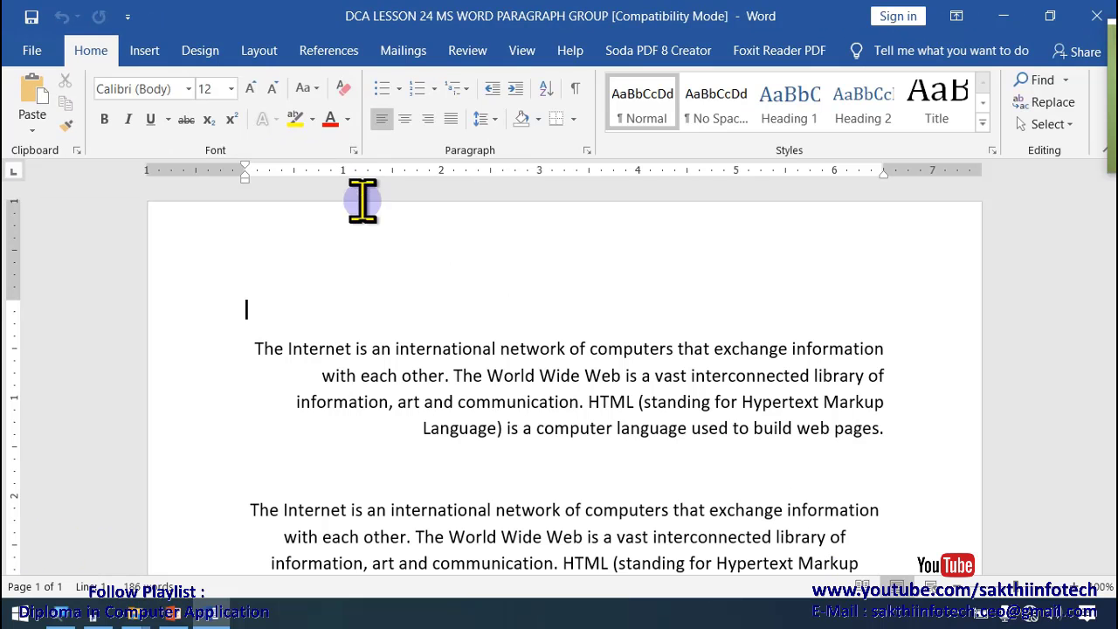
# Step: Reduce the page's top margin and enter HOBBY, CRICKET, LISRERWE and READASLJSLFJ as separate lines above the first paragraph
pyautogui.moveTo(20, 297); pyautogui.dragTo(20, 237)
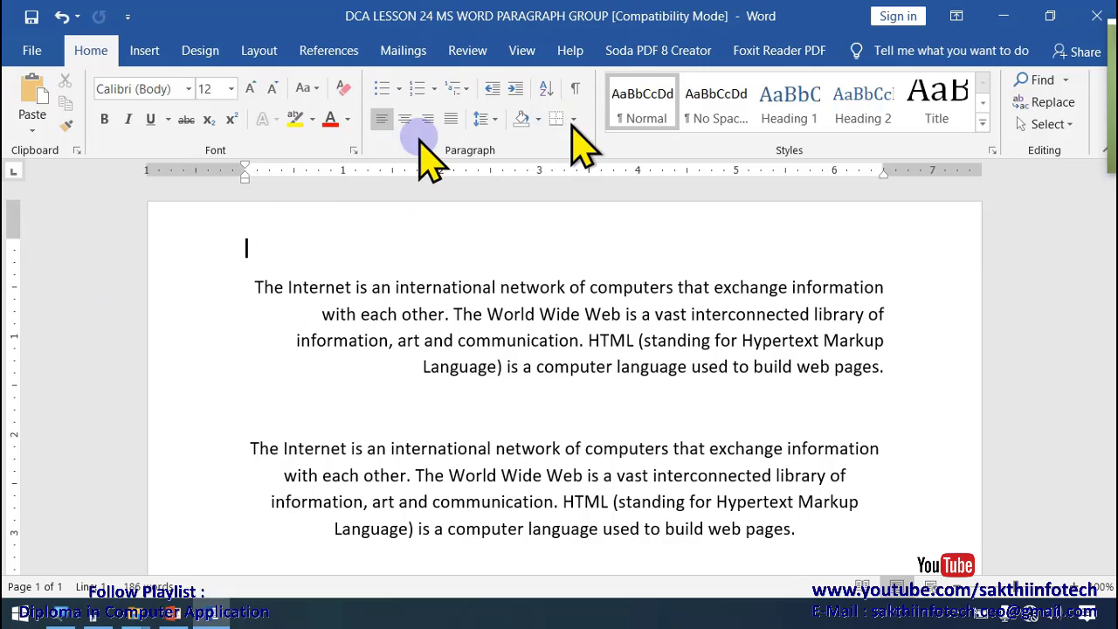
pyautogui.click(399, 89)
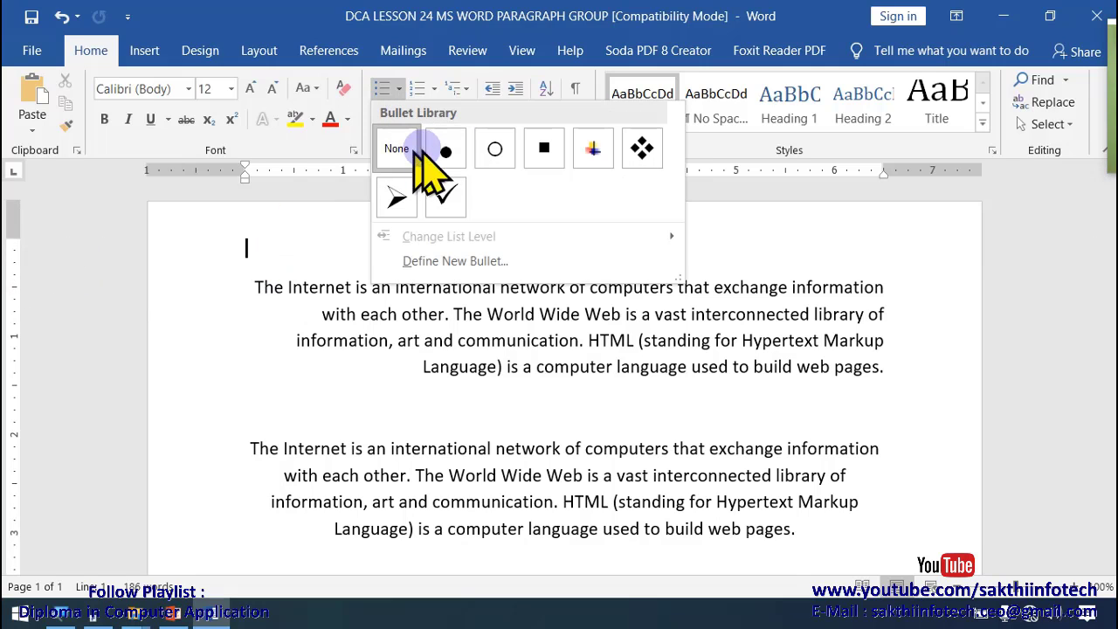
pyautogui.click(265, 245)
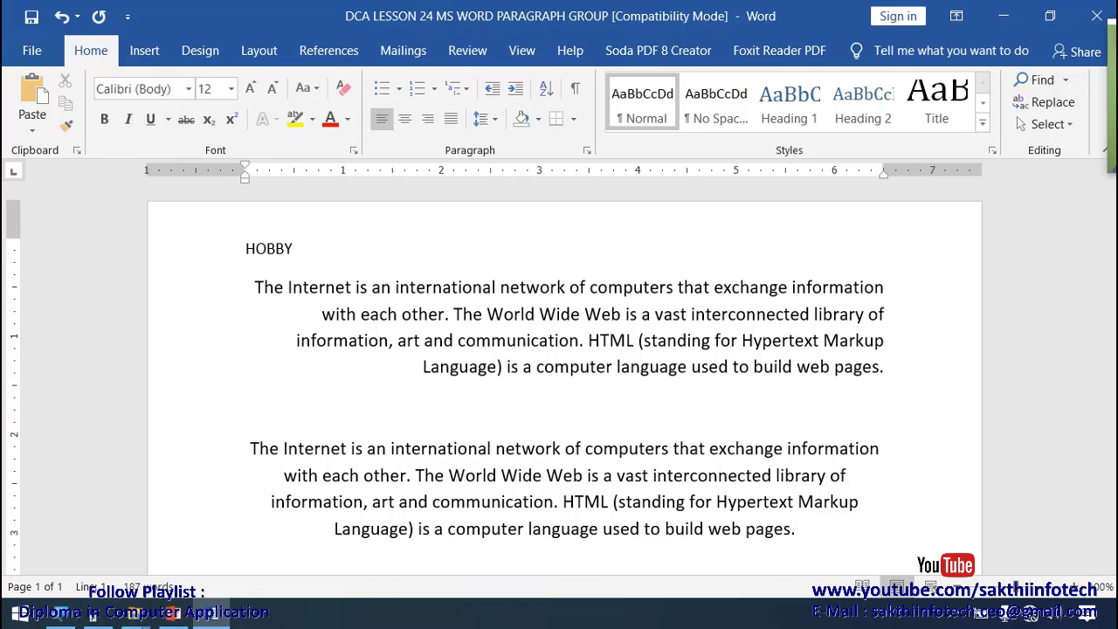
pyautogui.press('Return')
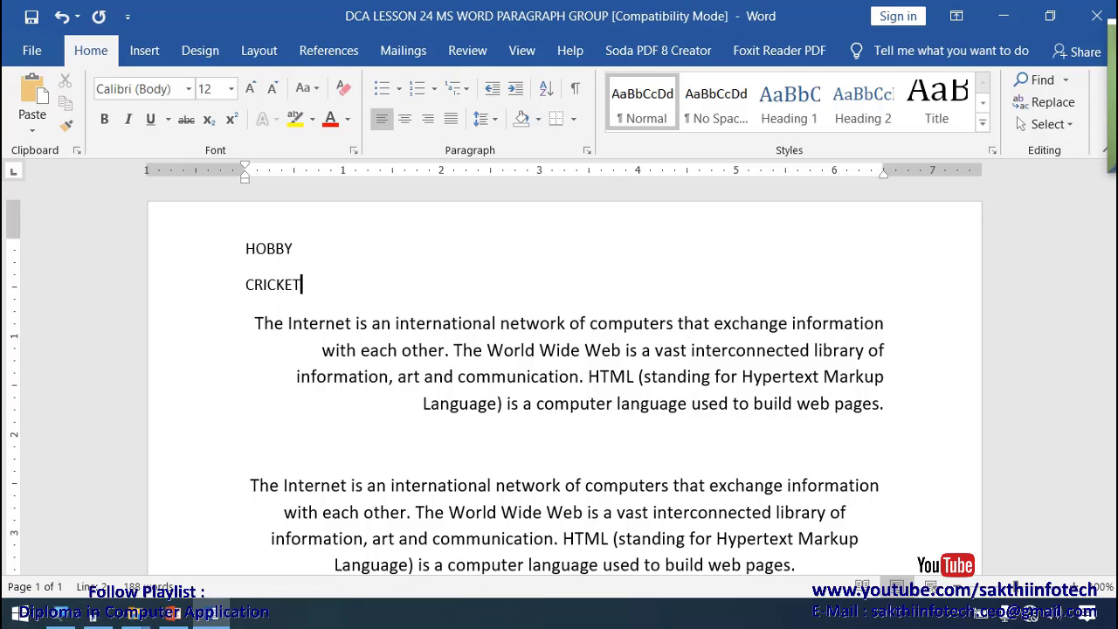
pyautogui.press('Return')
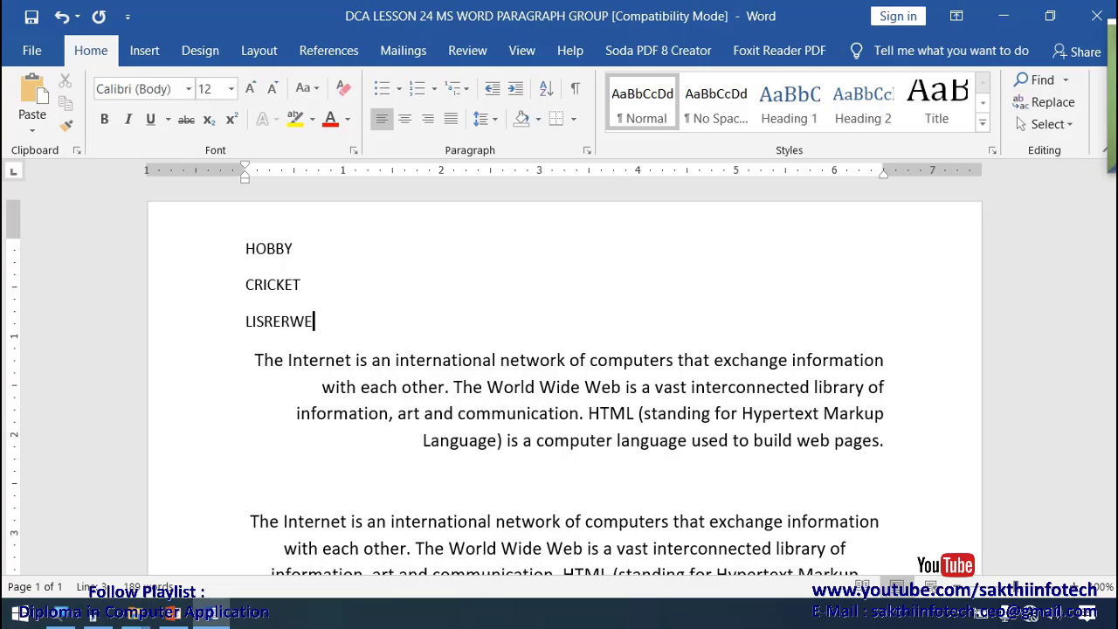
pyautogui.press('Return')
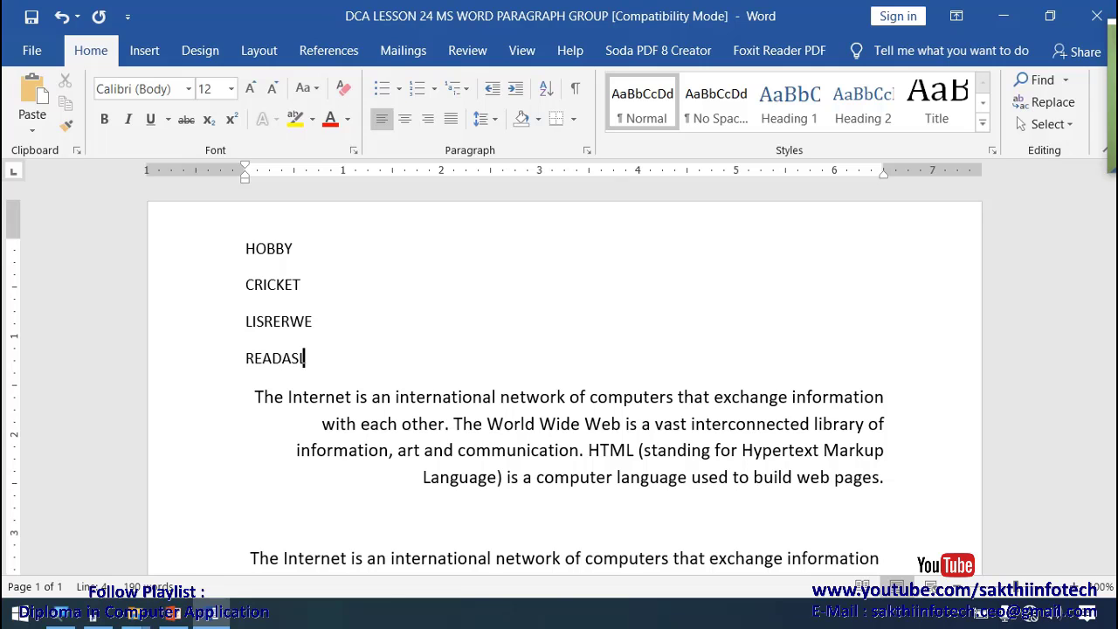
pyautogui.press('Return')
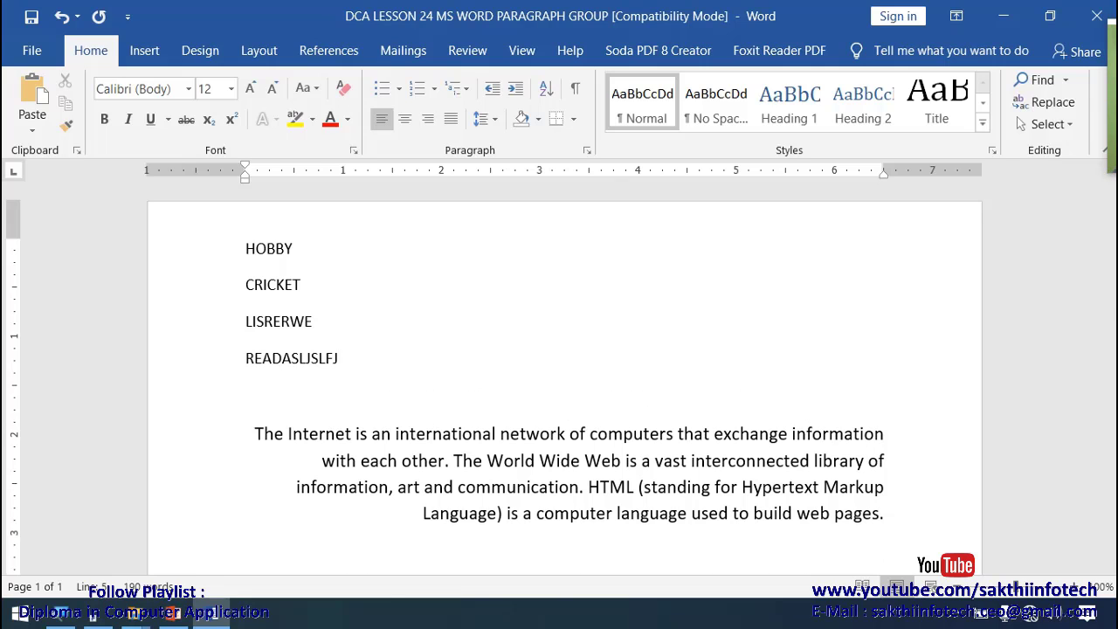
# Step: Format the CRICKET, LISRERWE and READASLJSLFJ lines as a bulleted list with the four-diamond bullet
pyautogui.moveTo(209, 294); pyautogui.dragTo(218, 367)
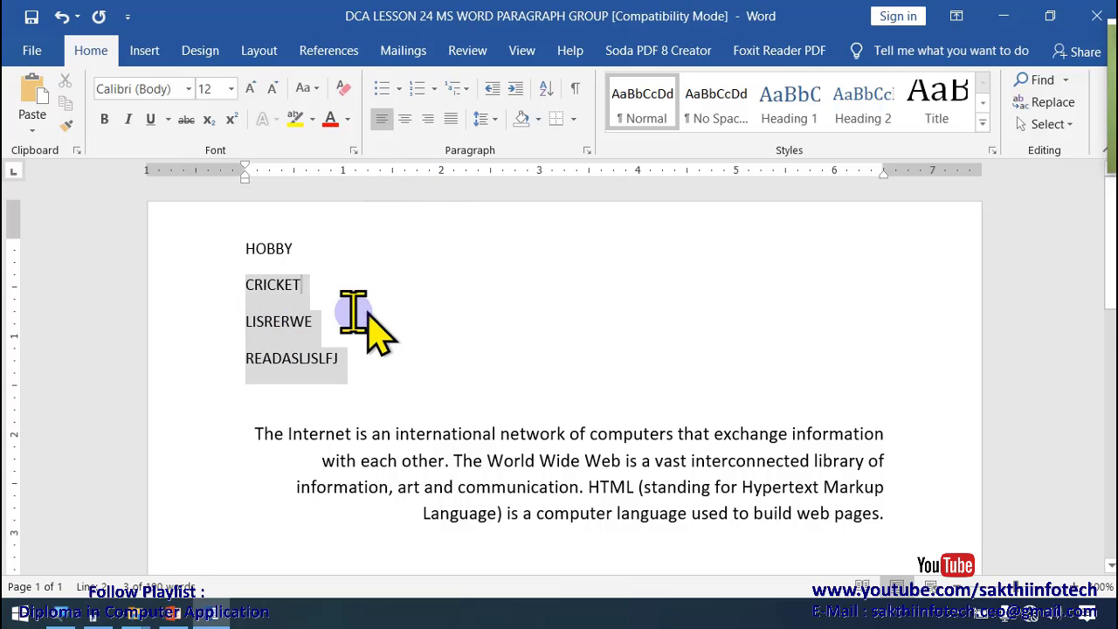
pyautogui.click(352, 307)
pyautogui.moveTo(209, 286); pyautogui.dragTo(200, 361)
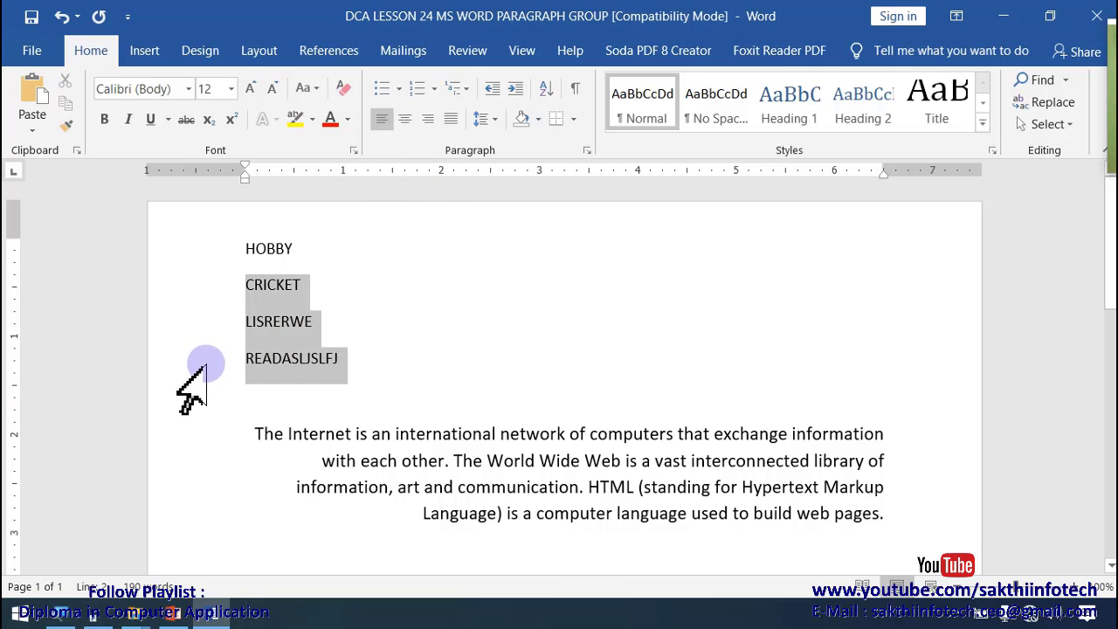
pyautogui.click(398, 88)
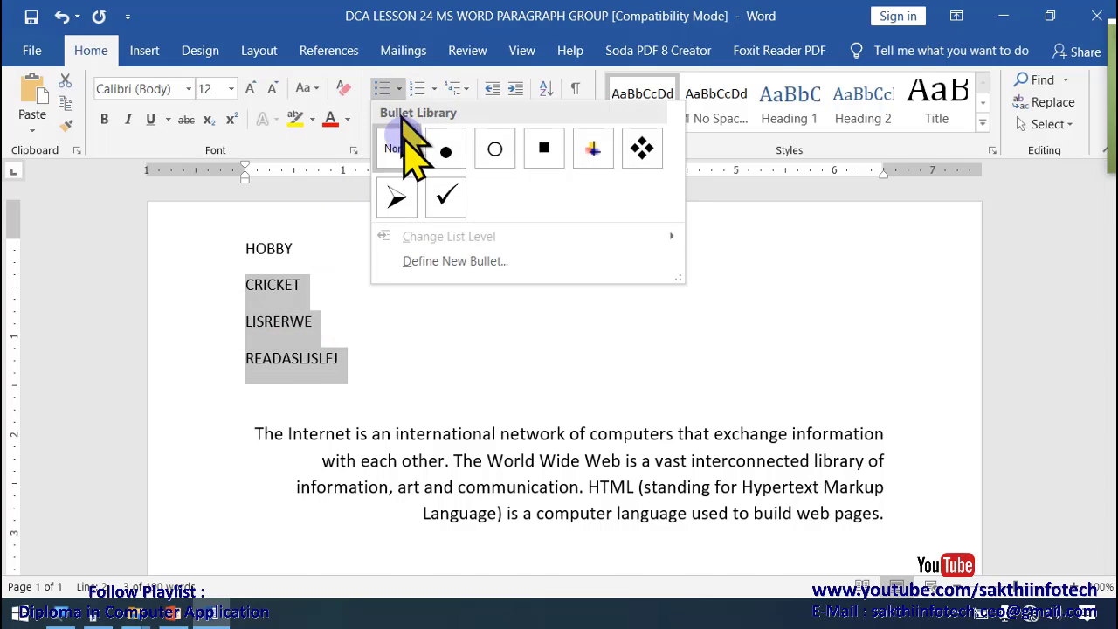
pyautogui.click(642, 150)
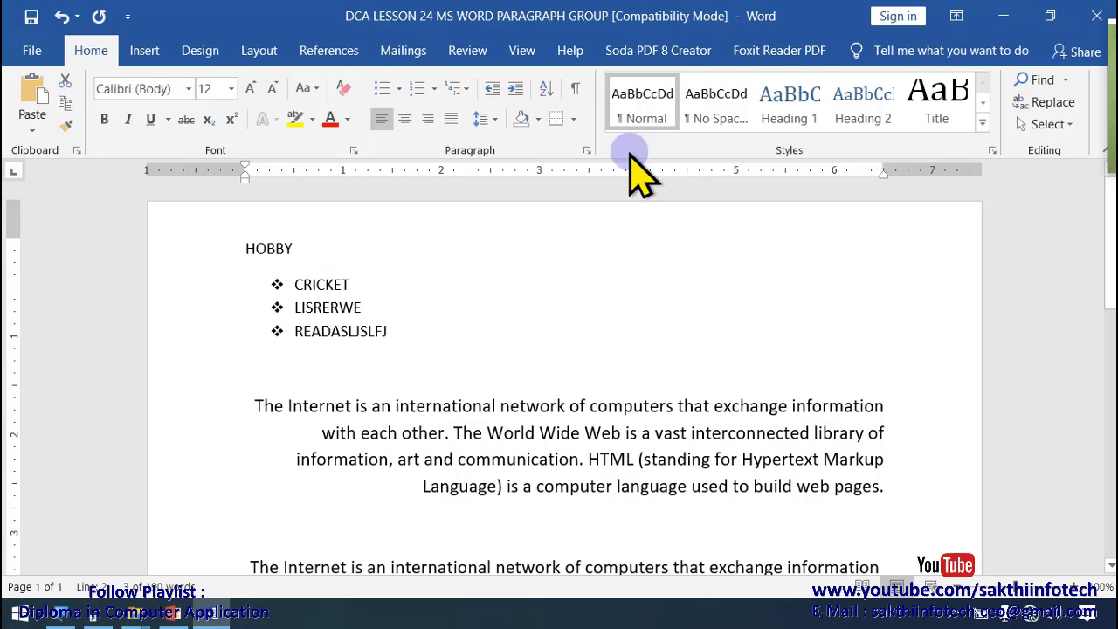
# Step: Change the bullets of the list under HOBBY to the arrowhead style
pyautogui.click(340, 307)
pyautogui.click(278, 336)
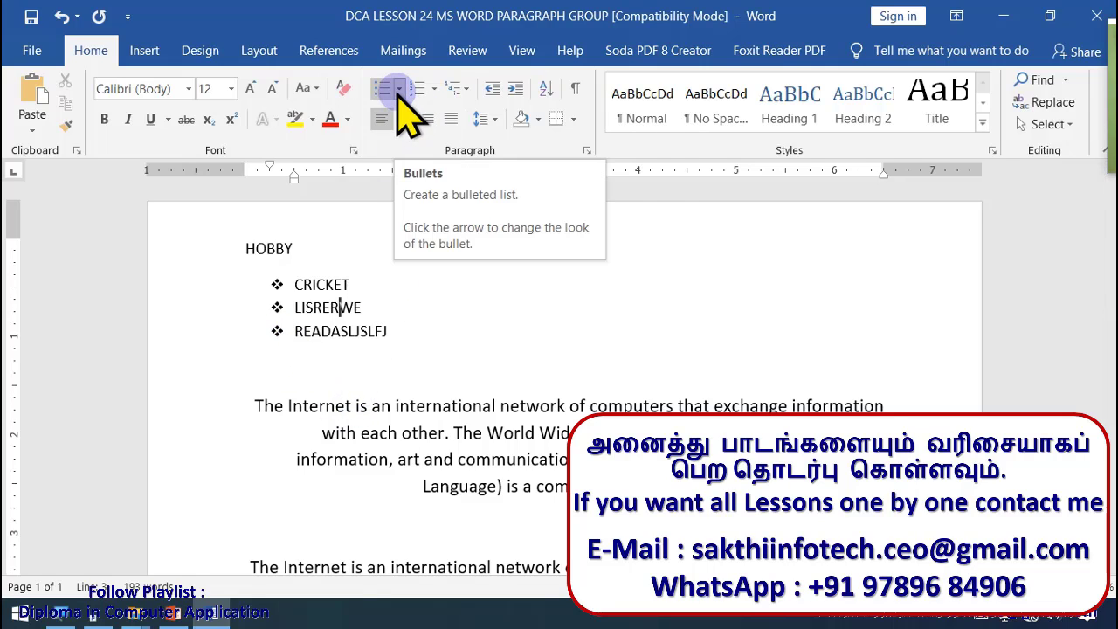
pyautogui.click(398, 89)
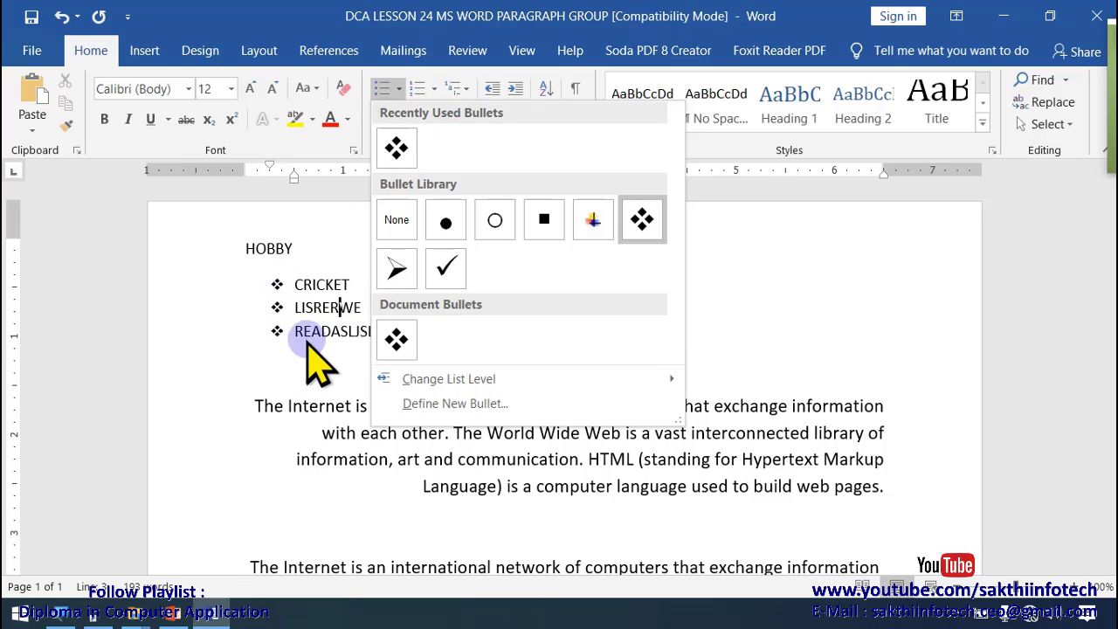
pyautogui.click(398, 269)
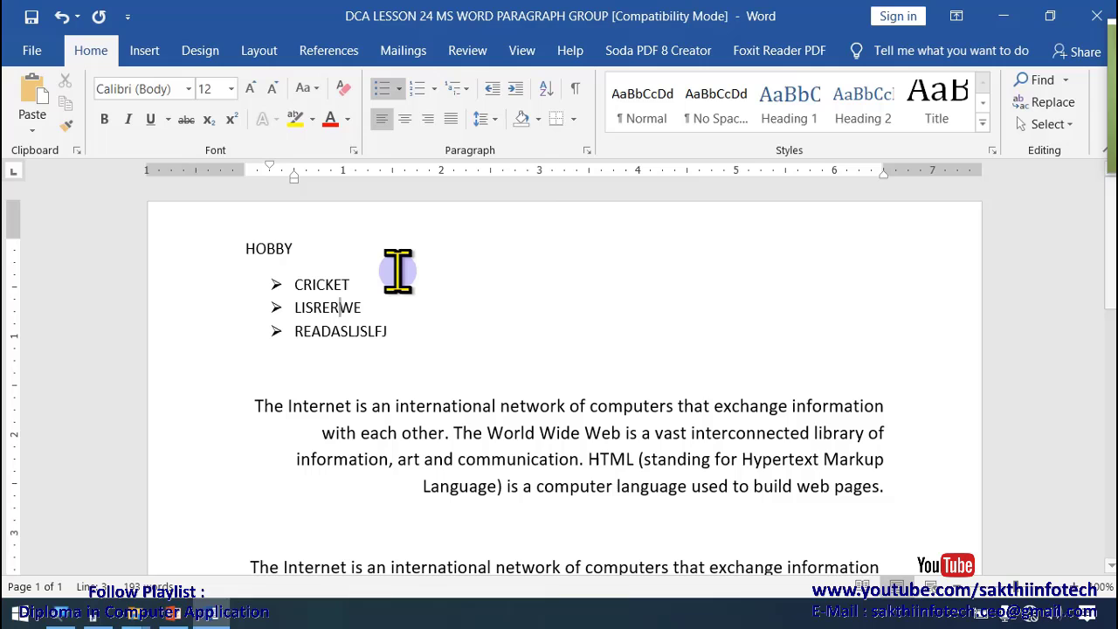
# Step: Convert the list under HOBBY to a numbered list in the 1. 2. 3. format
pyautogui.click(434, 88)
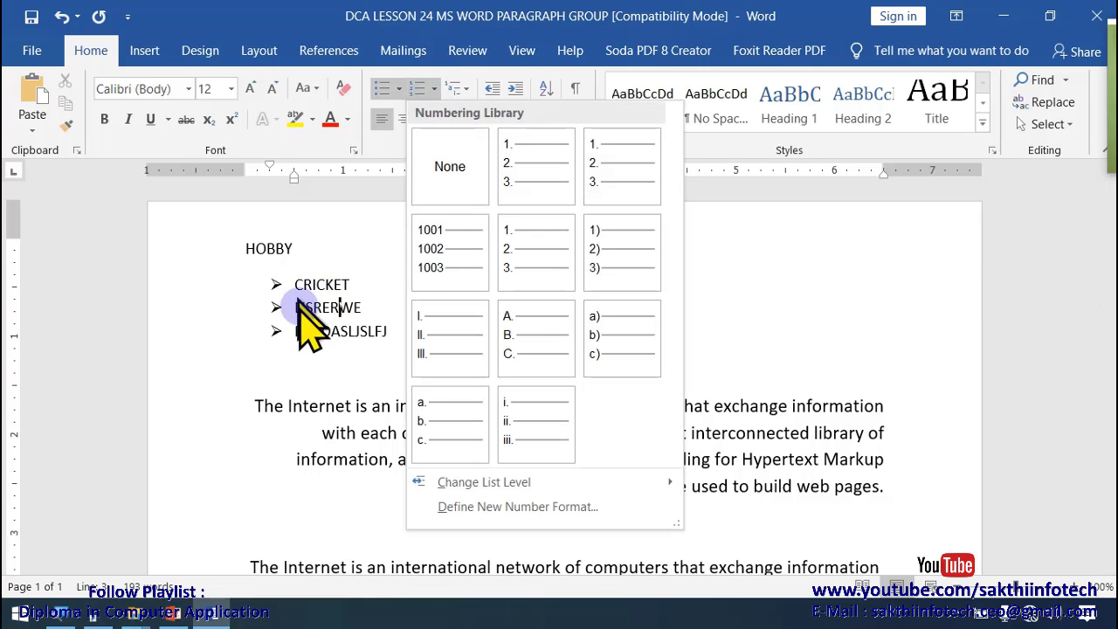
pyautogui.click(526, 172)
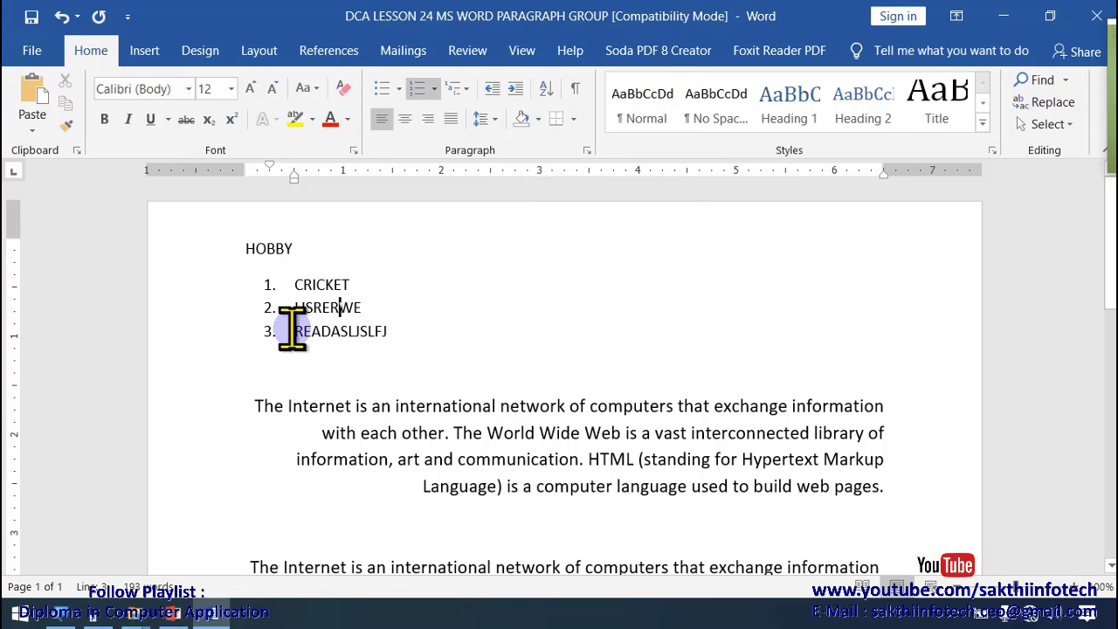
pyautogui.click(398, 90)
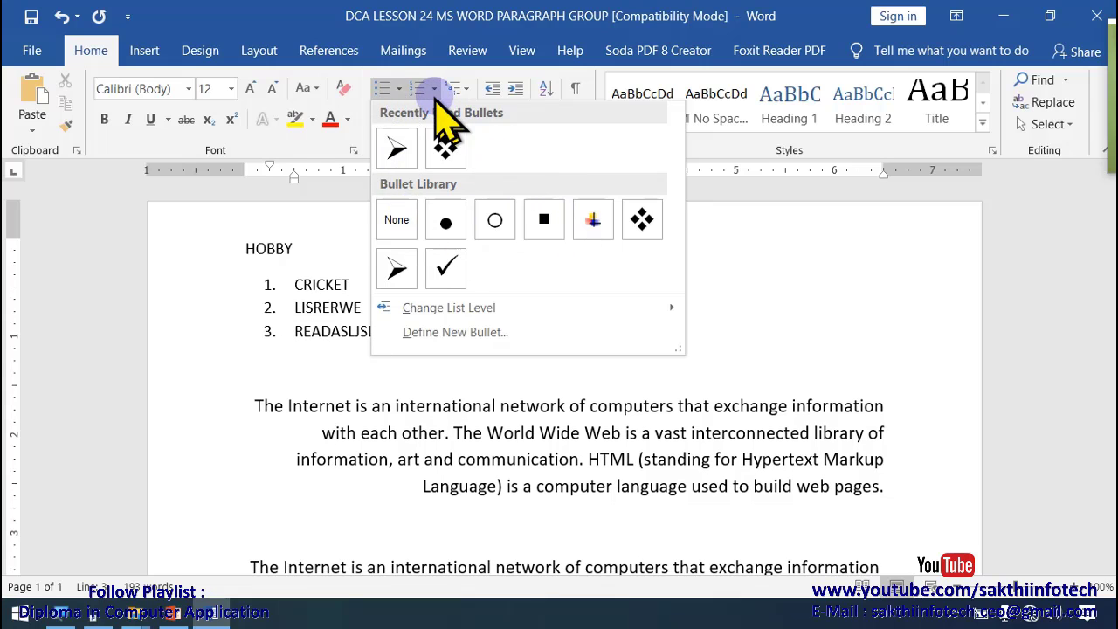
# Step: Change the numbering format of the list under HOBBY to a) b) c)
pyautogui.click(428, 89)
pyautogui.click(434, 90)
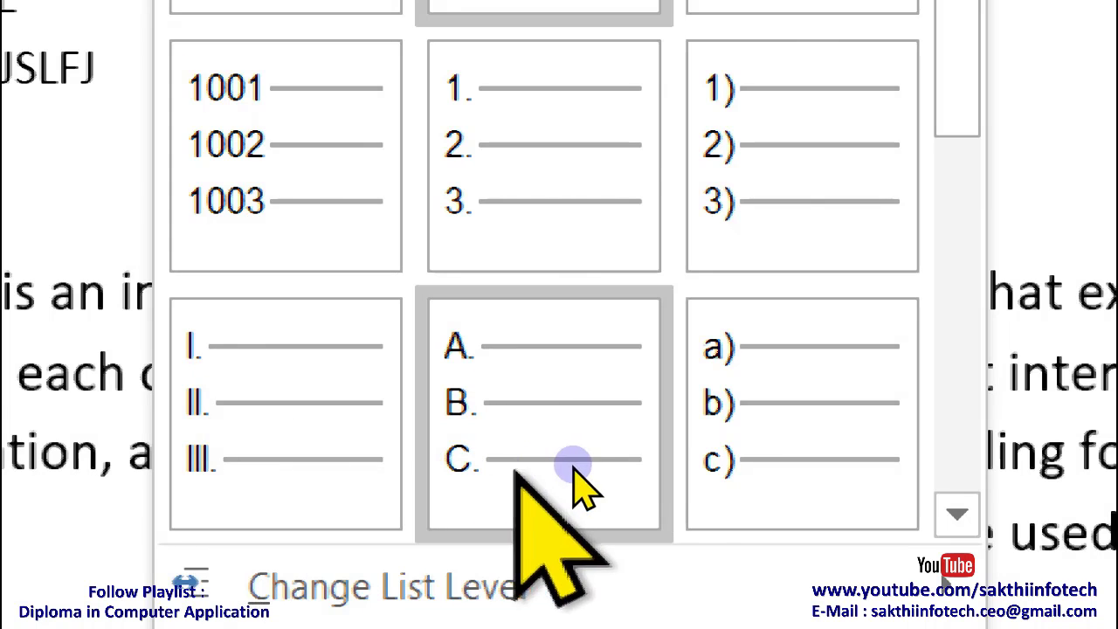
pyautogui.press('Escape')
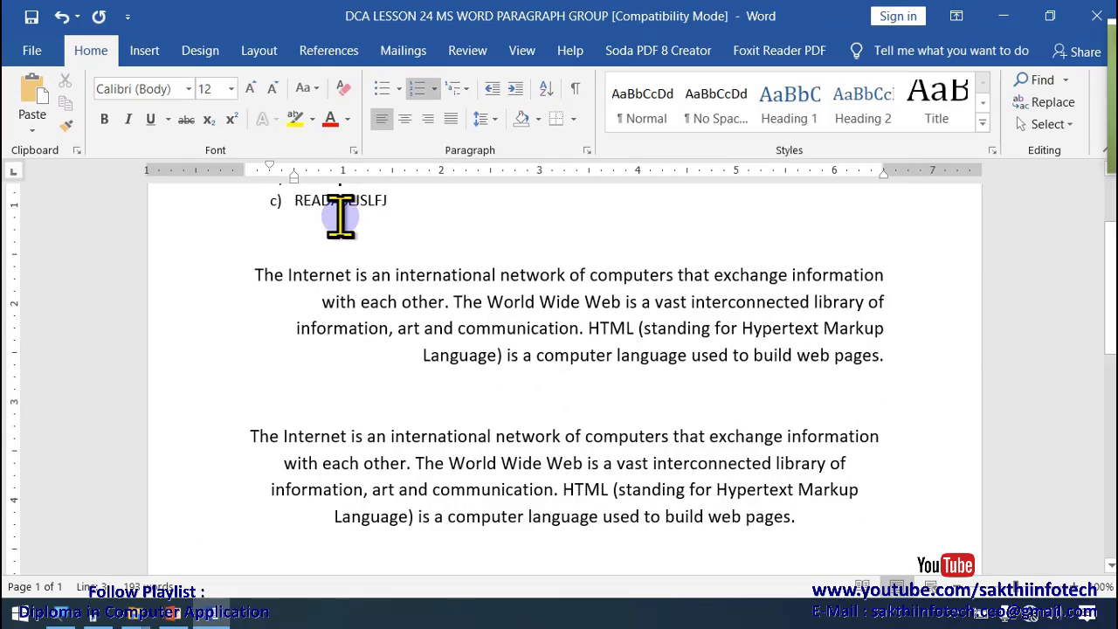
pyautogui.click(433, 89)
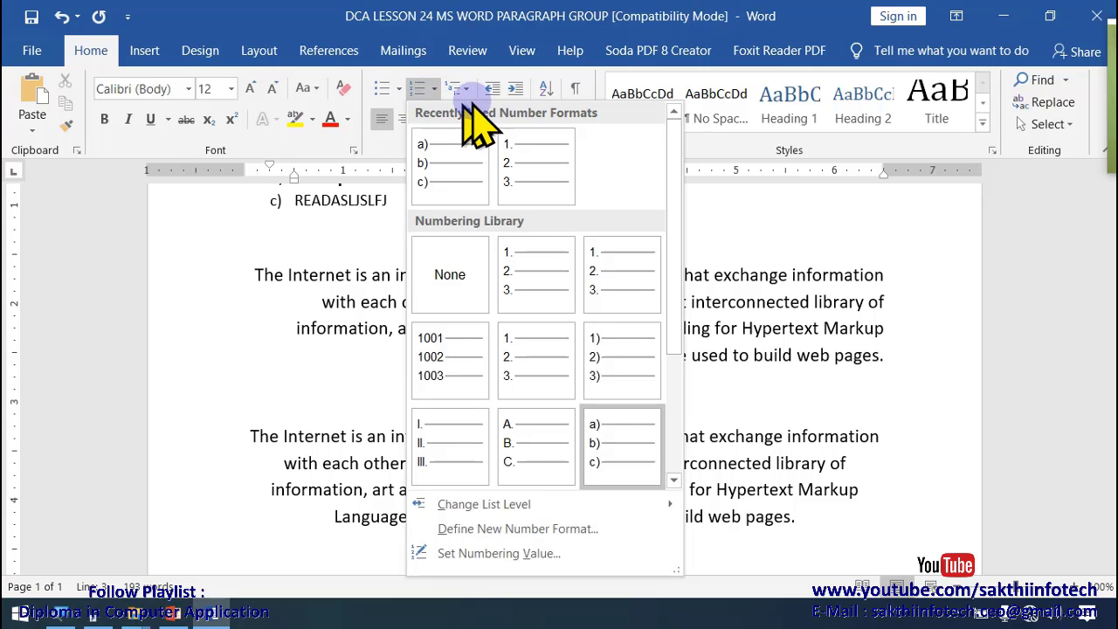
pyautogui.click(468, 89)
pyautogui.click(468, 89)
pyautogui.click(472, 91)
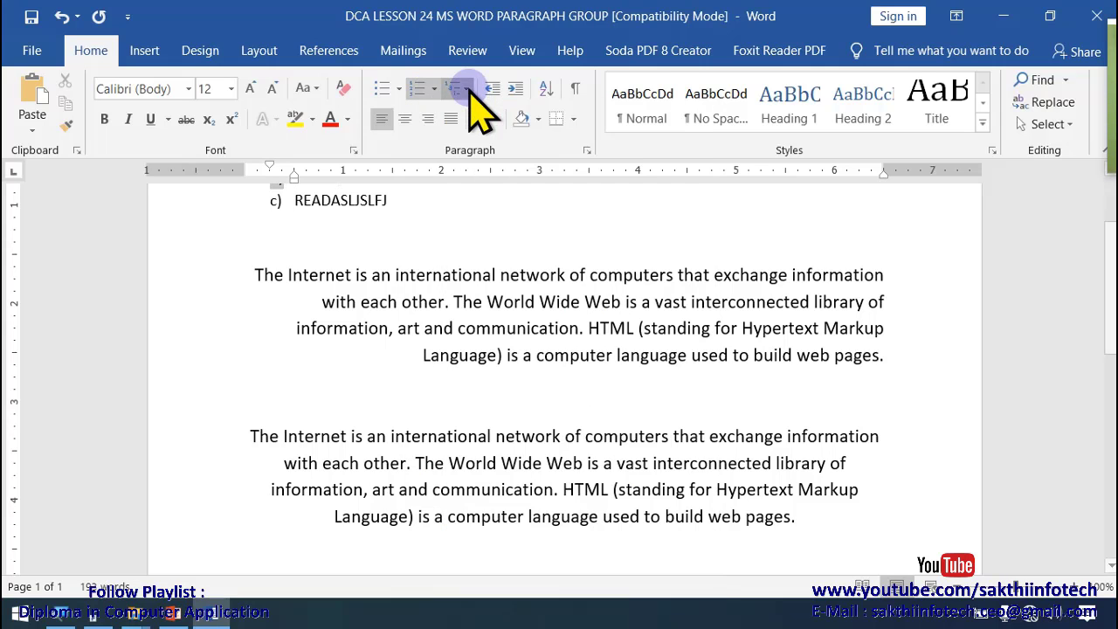
# Step: Enter the line ASJDAKJSHDJKHAS below the questions at the end of the document and insert a page break after it
pyautogui.scroll(2, 460, 236)
pyautogui.scroll(-8, 461, 288)
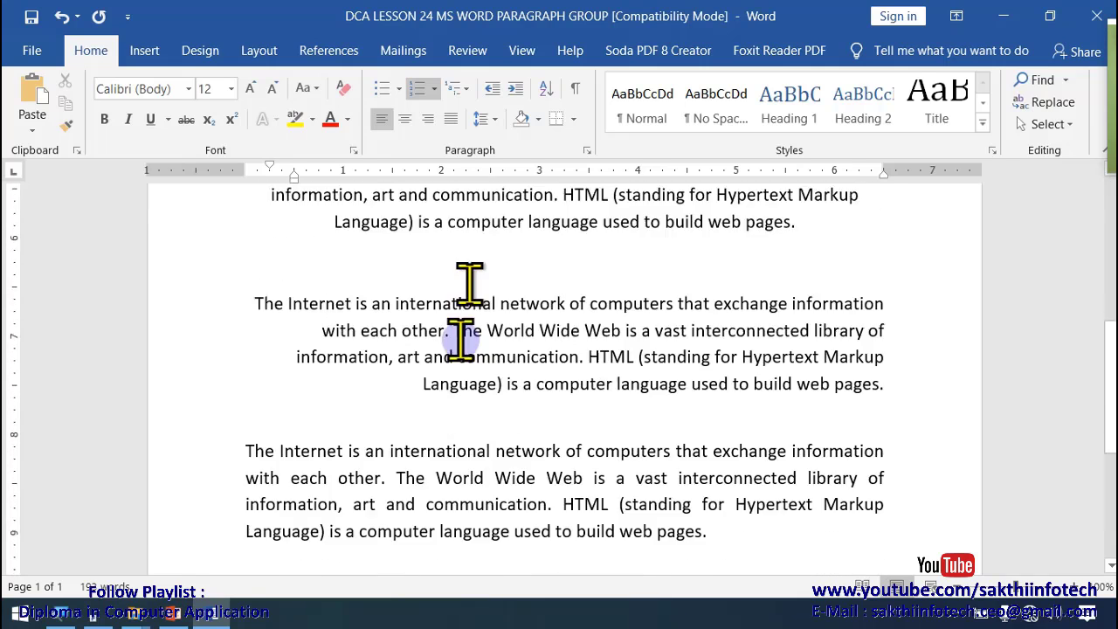
pyautogui.click(394, 407)
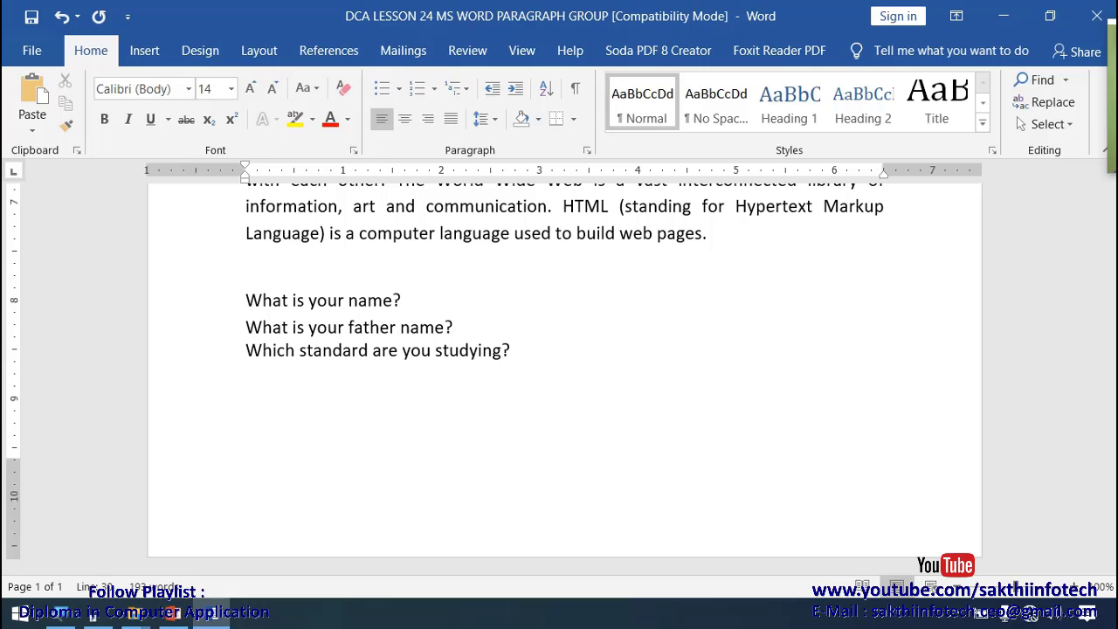
pyautogui.hotkey('ctrl', 'Return')
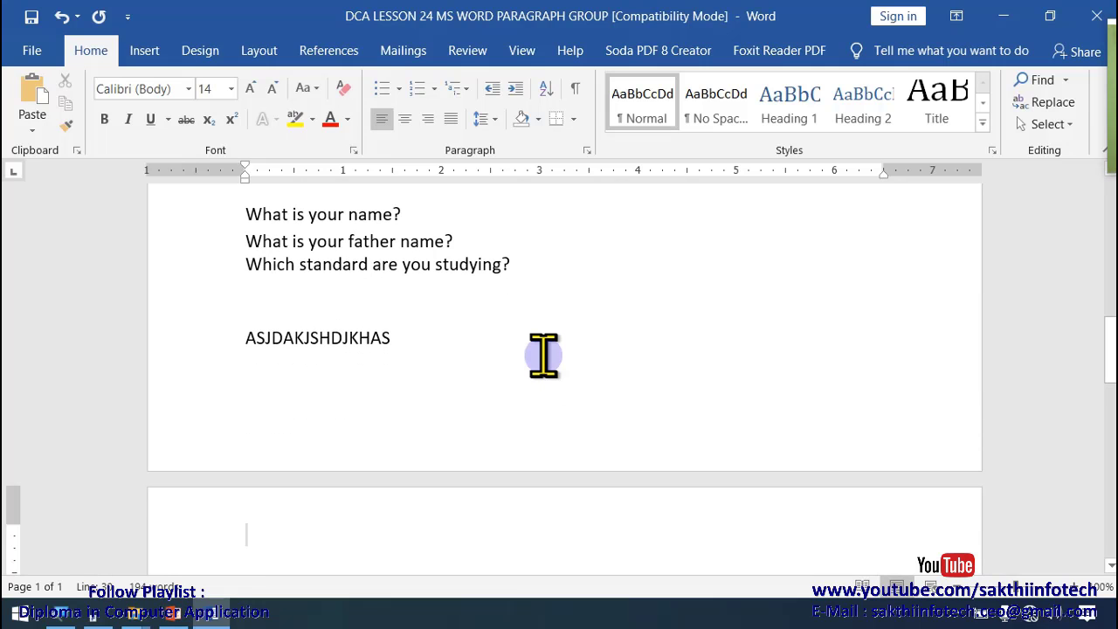
# Step: Insert a block of blank lines above HOBBY at the start of the document
pyautogui.scroll(10, 539, 384)
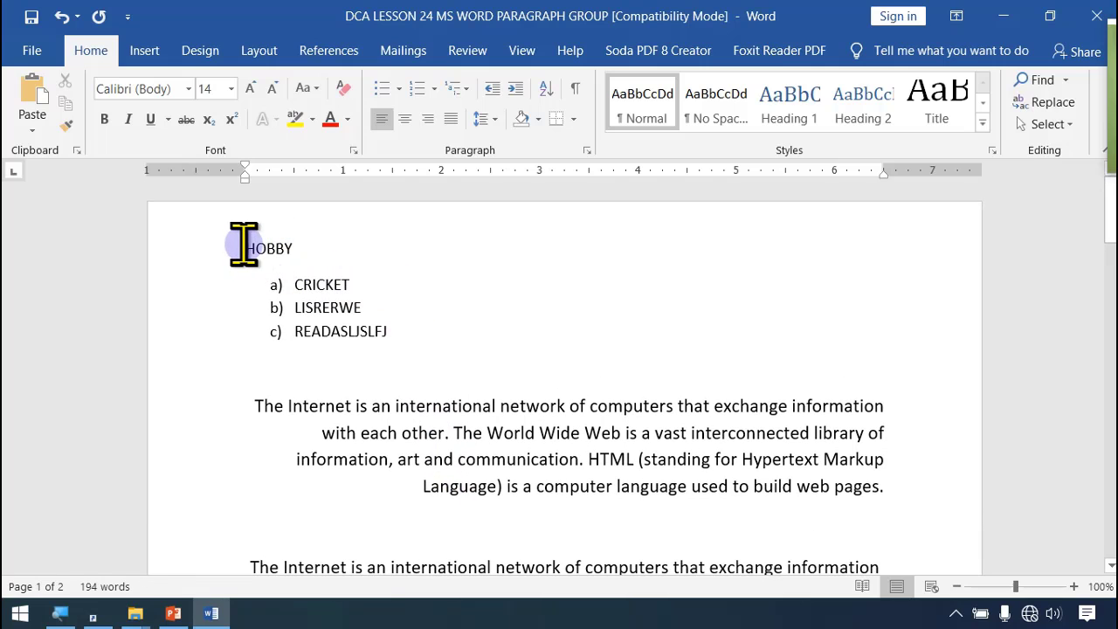
pyautogui.click(244, 245)
pyautogui.scroll(1, 241, 280)
pyautogui.press('Return')
pyautogui.press('Return')
pyautogui.press('Return')
pyautogui.press('Return')
pyautogui.press('Return')
pyautogui.press('Return')
pyautogui.press('Return')
pyautogui.press('Return')
pyautogui.press('Return')
pyautogui.press('Return')
pyautogui.press('Return')
pyautogui.press('Return')
# Step: Enter an outline at the document's start: HEADING 1, the indented lines HEADING2, HEADING and ASDASD, and an unindented HEADING 3
pyautogui.click(275, 253)
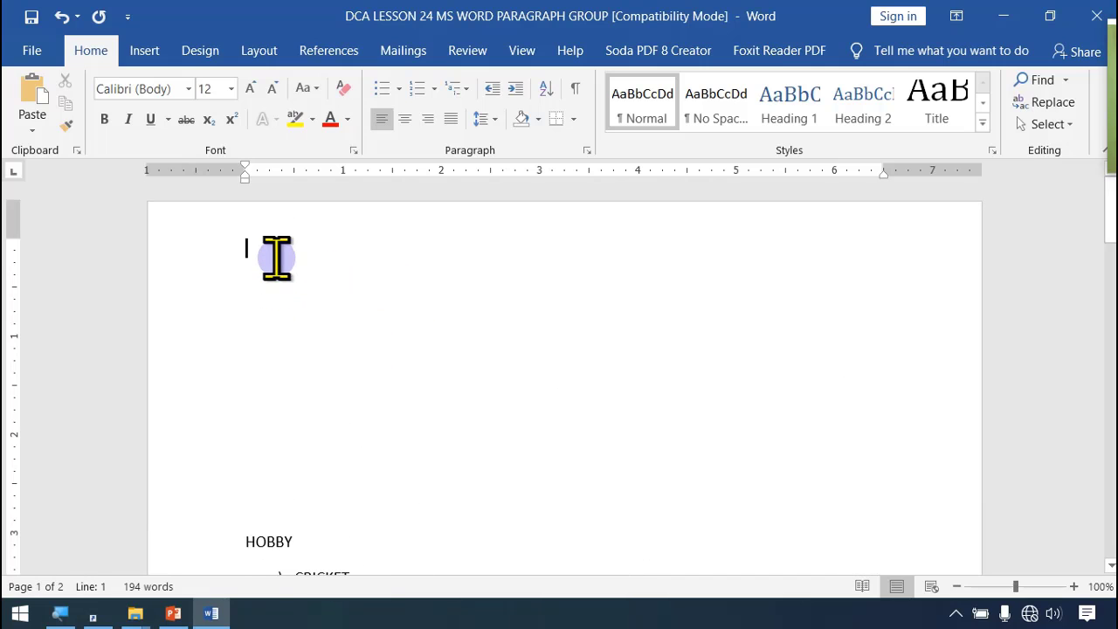
pyautogui.write('HEADING 3')
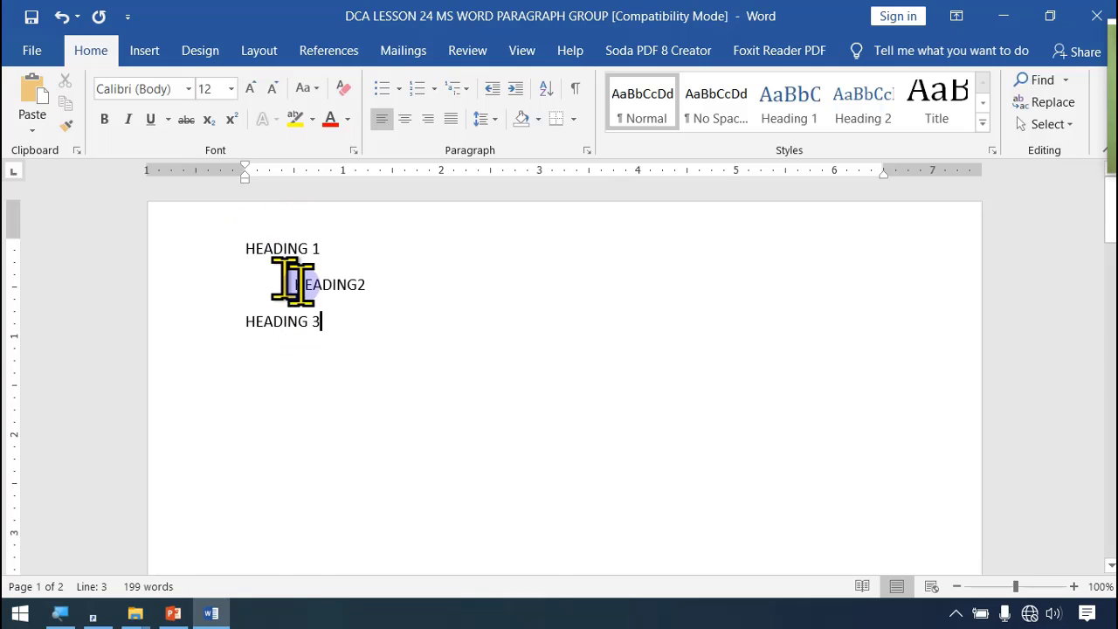
pyautogui.click(383, 285)
pyautogui.press('Return')
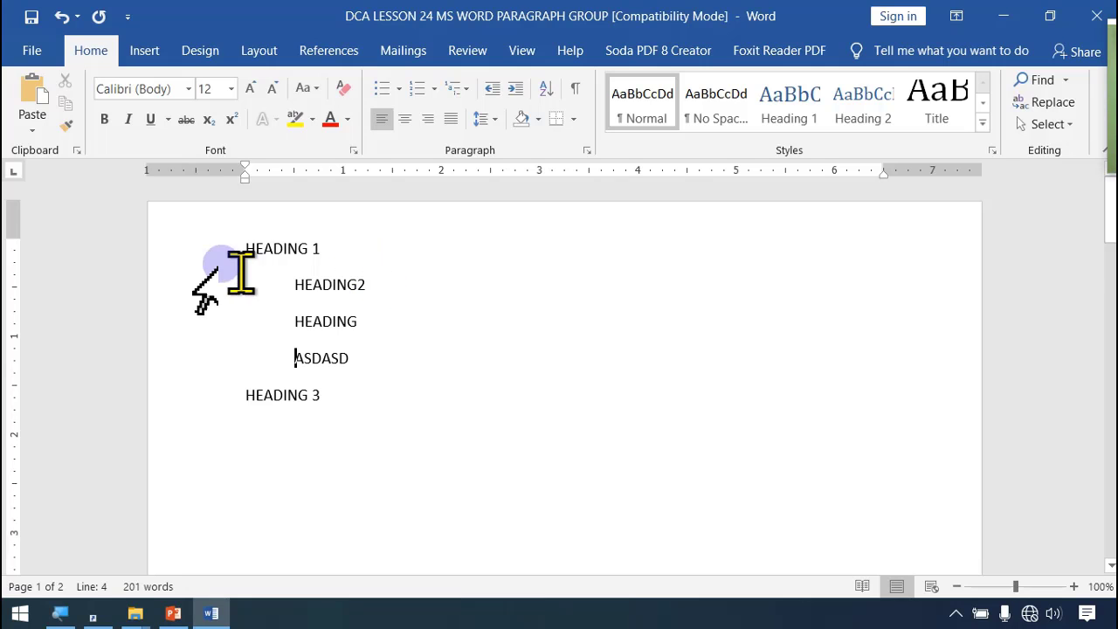
# Step: Apply the 1., 1.1., 1.1.1. multilevel list format to the outline from HEADING 1 to HEADING 3
pyautogui.moveTo(219, 250); pyautogui.dragTo(213, 395)
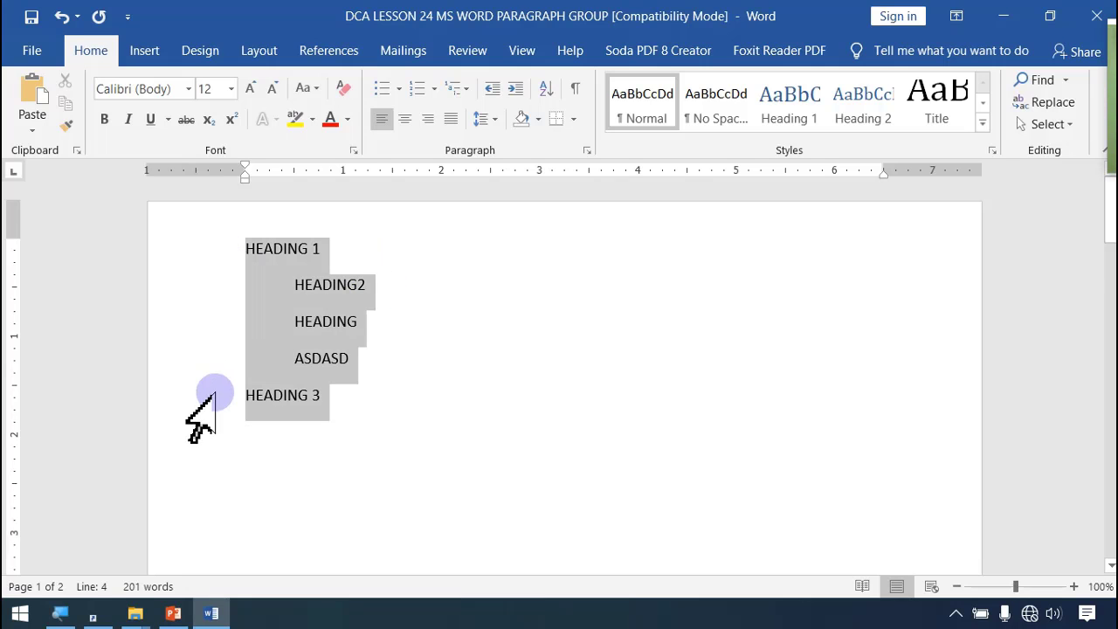
pyautogui.click(467, 90)
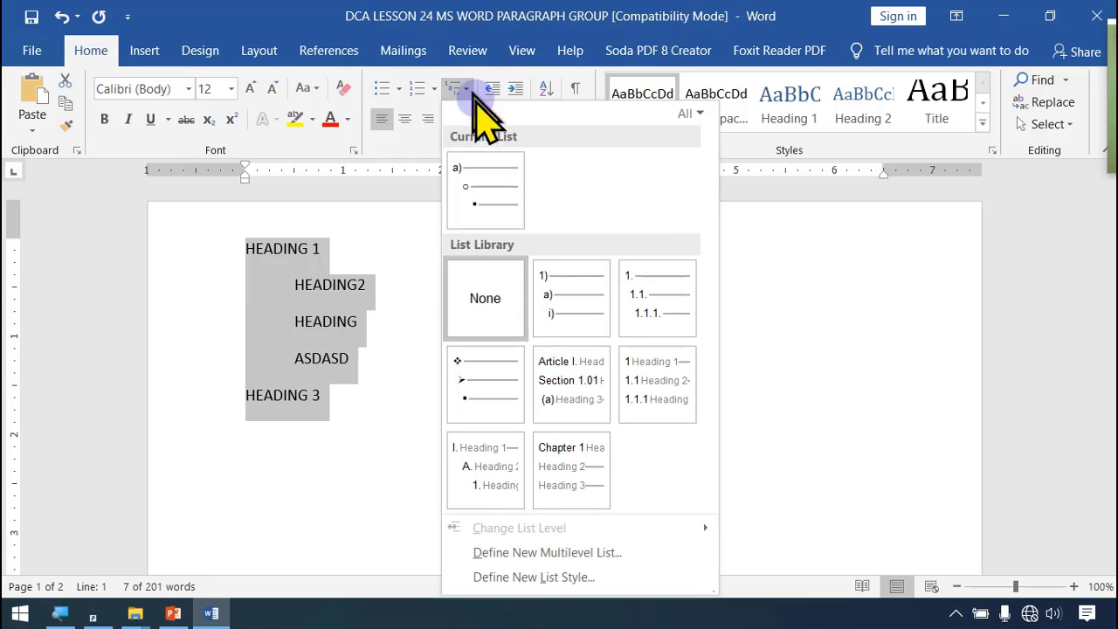
pyautogui.click(676, 321)
pyautogui.click(585, 395)
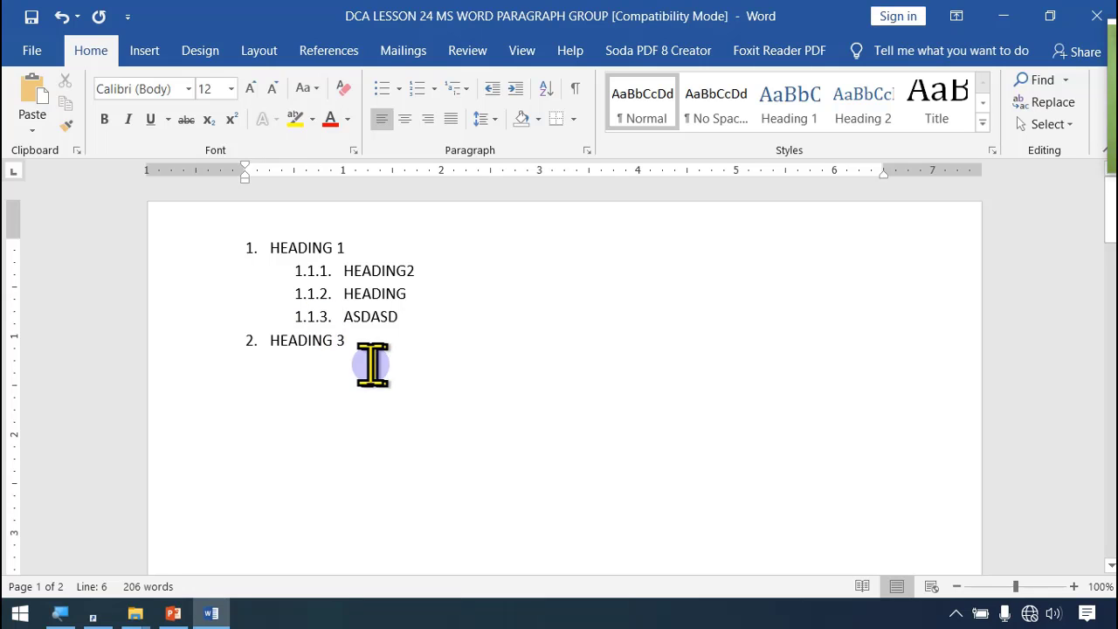
# Step: Change the outline from HEADING 1 to HEADING 3 to four-diamond bullets, and switch it to 1., 2., 3. numbering
pyautogui.moveTo(210, 250); pyautogui.dragTo(209, 356)
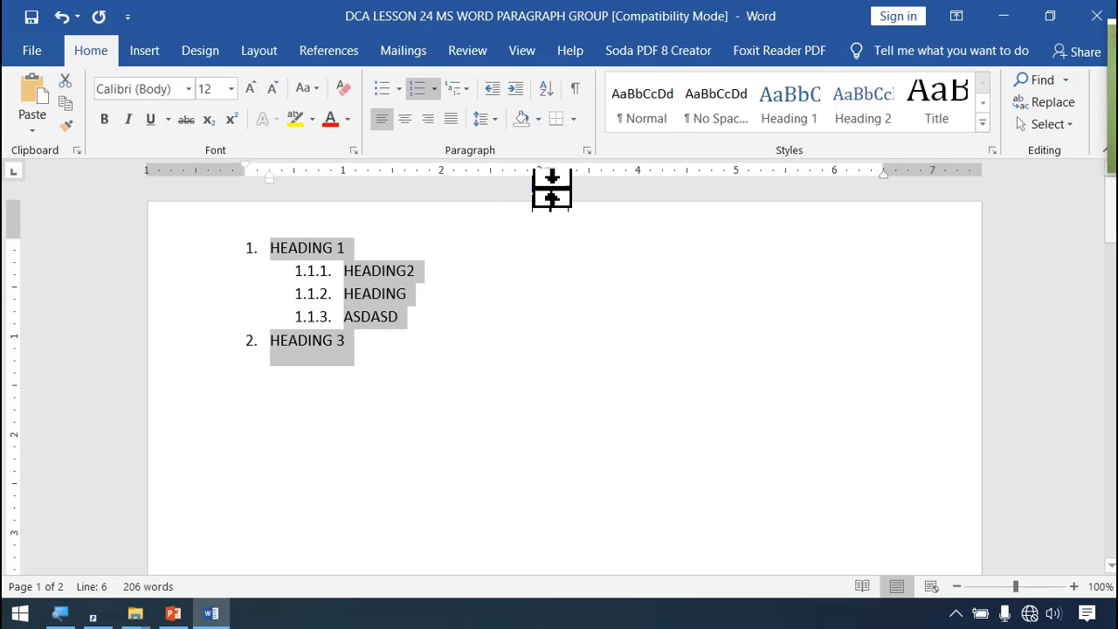
pyautogui.click(398, 89)
pyautogui.click(443, 147)
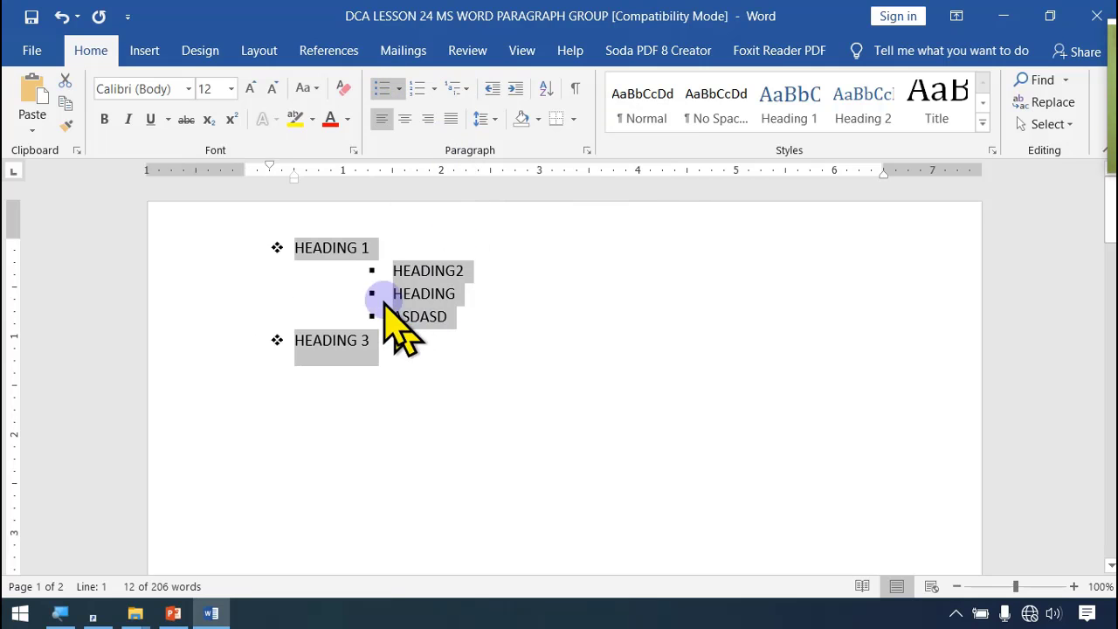
pyautogui.click(434, 88)
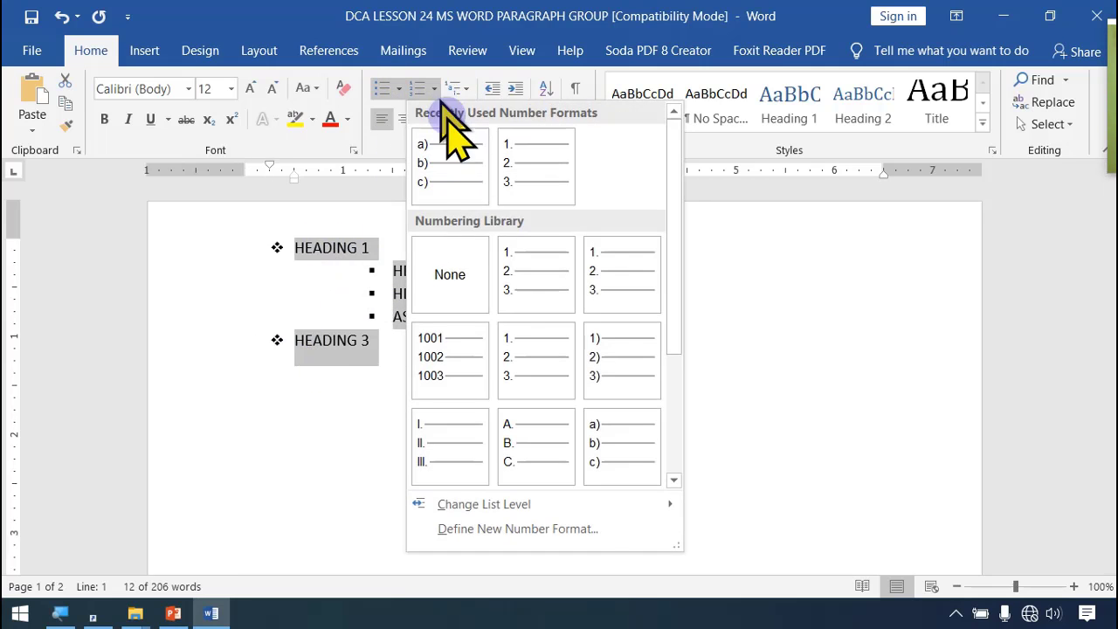
pyautogui.click(601, 276)
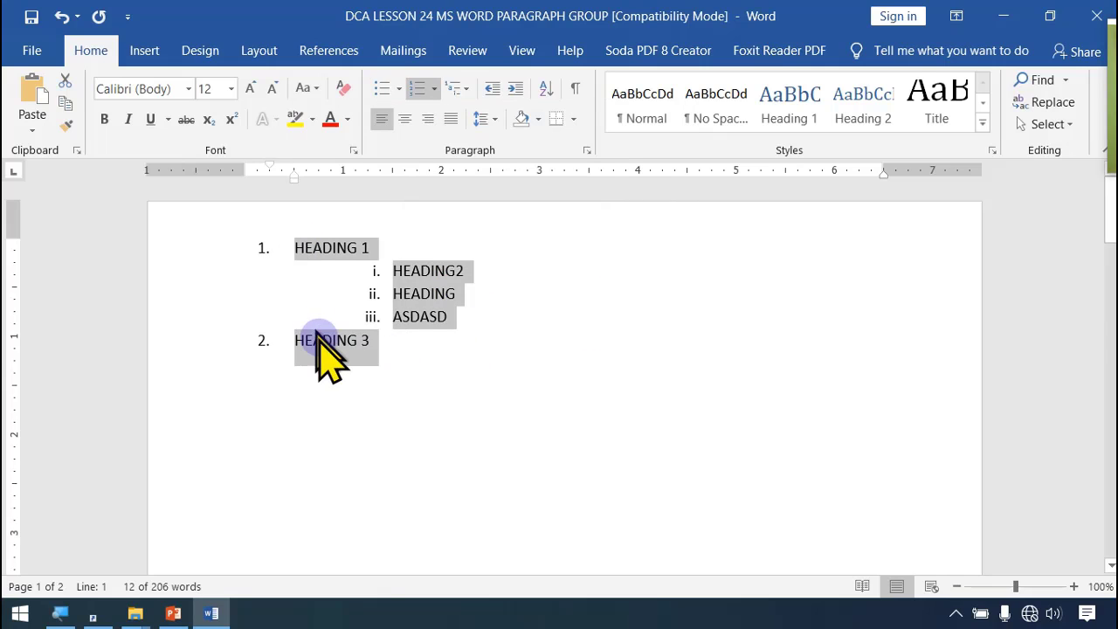
# Step: Reapply the 1., 1.1., 1.1.1. multilevel list format to the selected outline
pyautogui.click(467, 88)
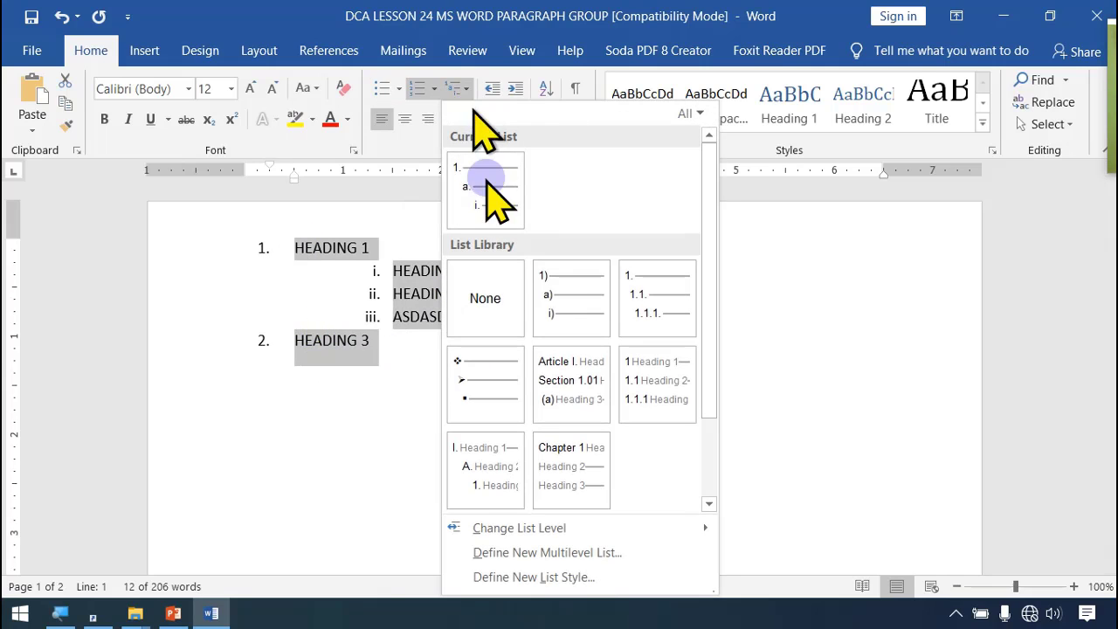
pyautogui.click(646, 275)
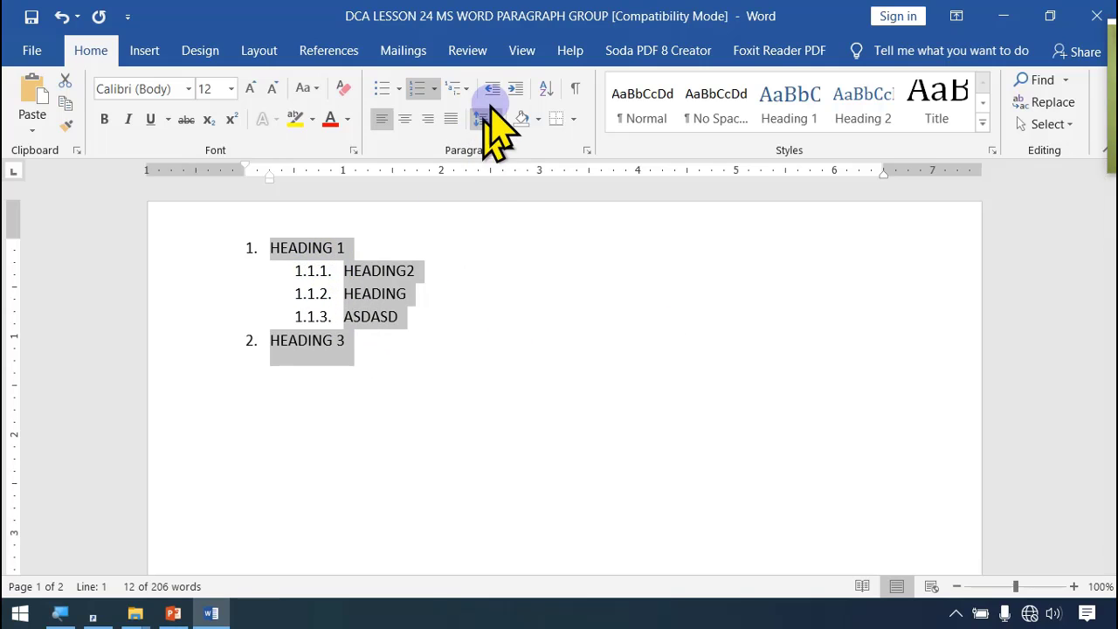
pyautogui.click(502, 317)
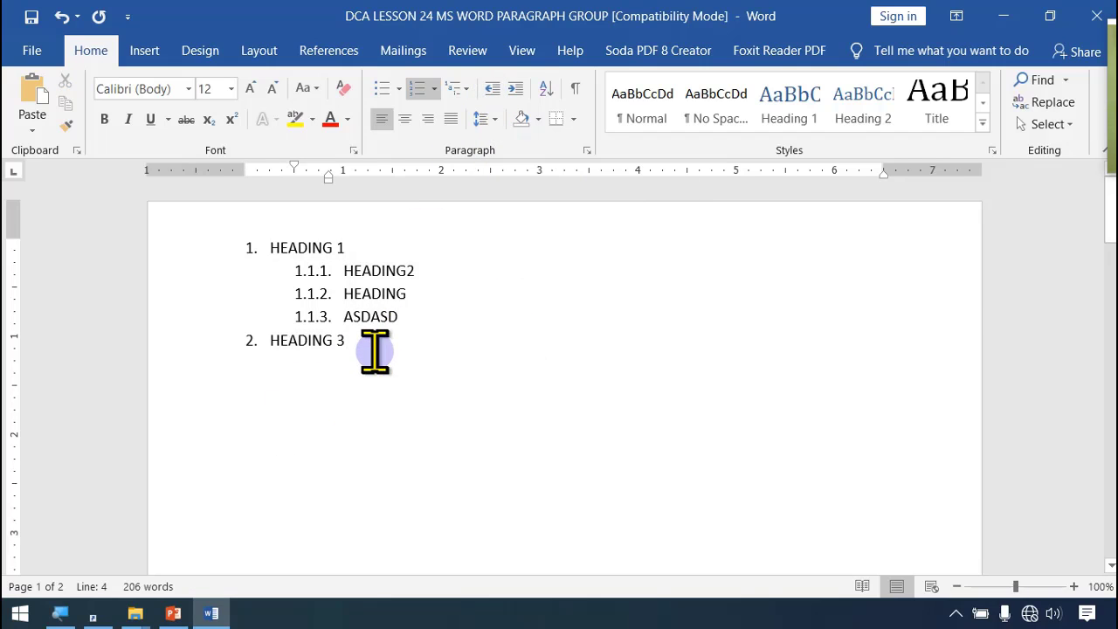
# Step: Add the unnumbered line SDFSDFSD below HEADING 3, separated from the outline by blank space
pyautogui.press('Return')
pyautogui.press('Return')
pyautogui.press('Return')
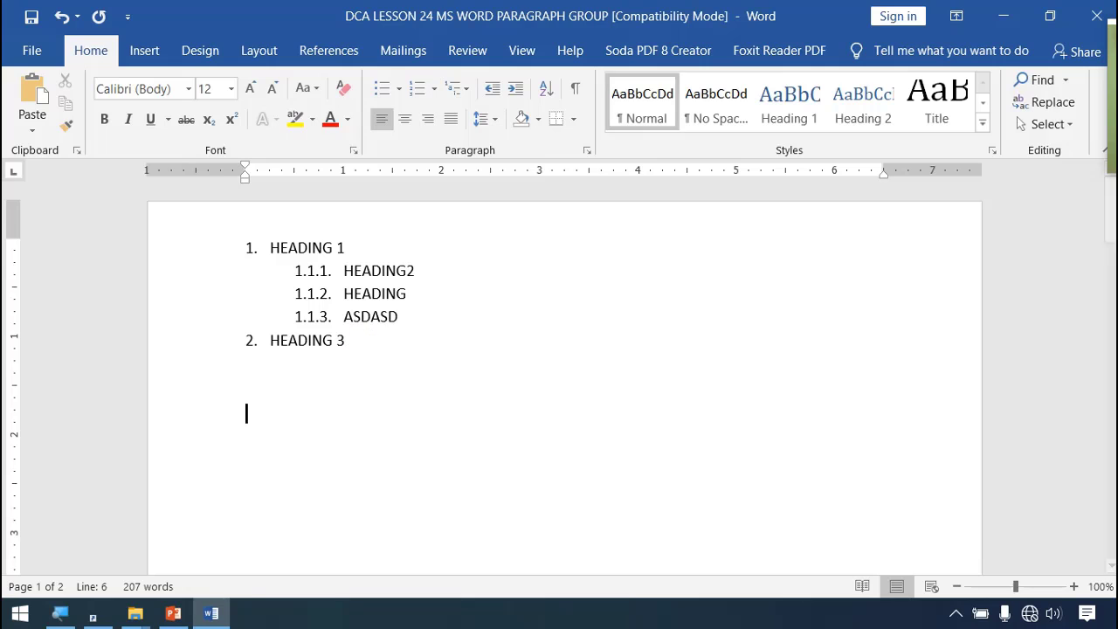
pyautogui.write('SDFSDFSD')
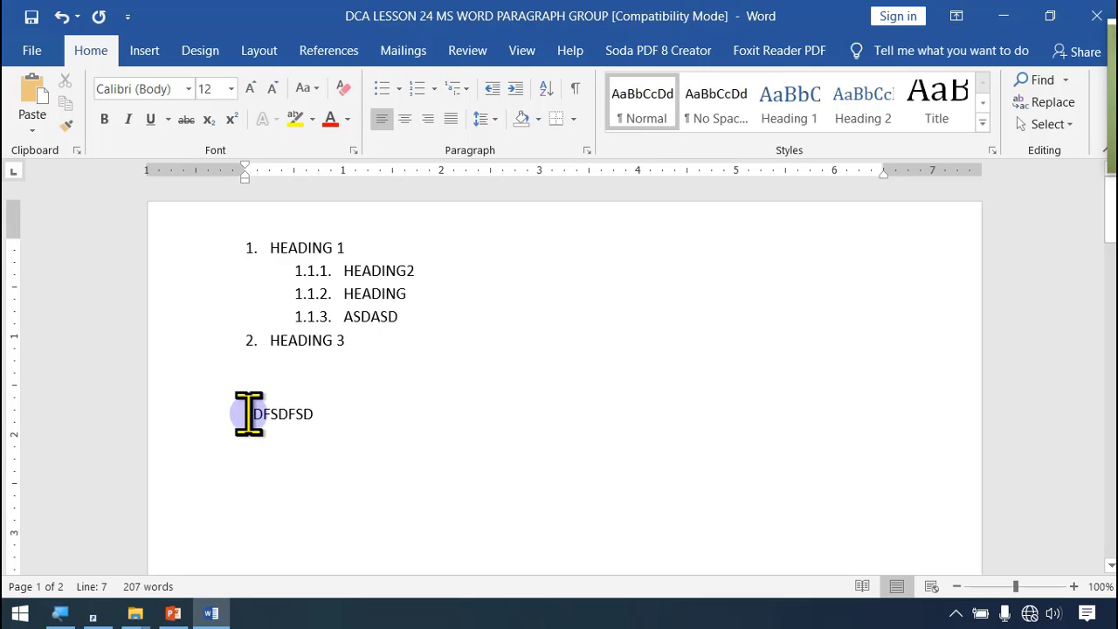
# Step: Increase the indent of the SDFSDFSD line several levels, and decrease it back to 1.5 inches
pyautogui.click(517, 89)
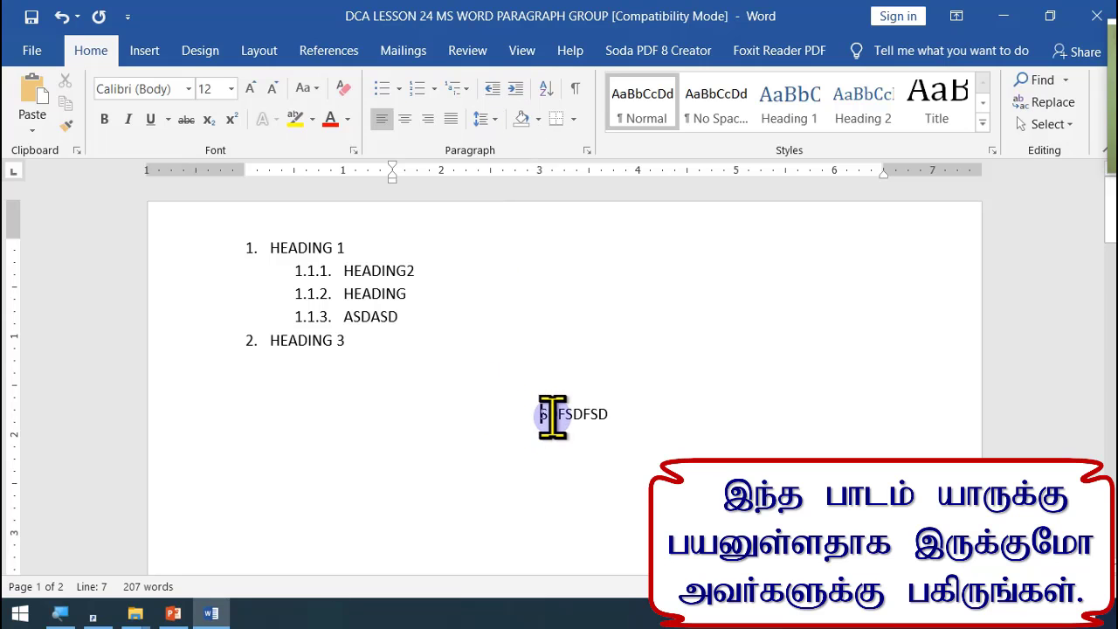
pyautogui.click(489, 89)
pyautogui.click(489, 89)
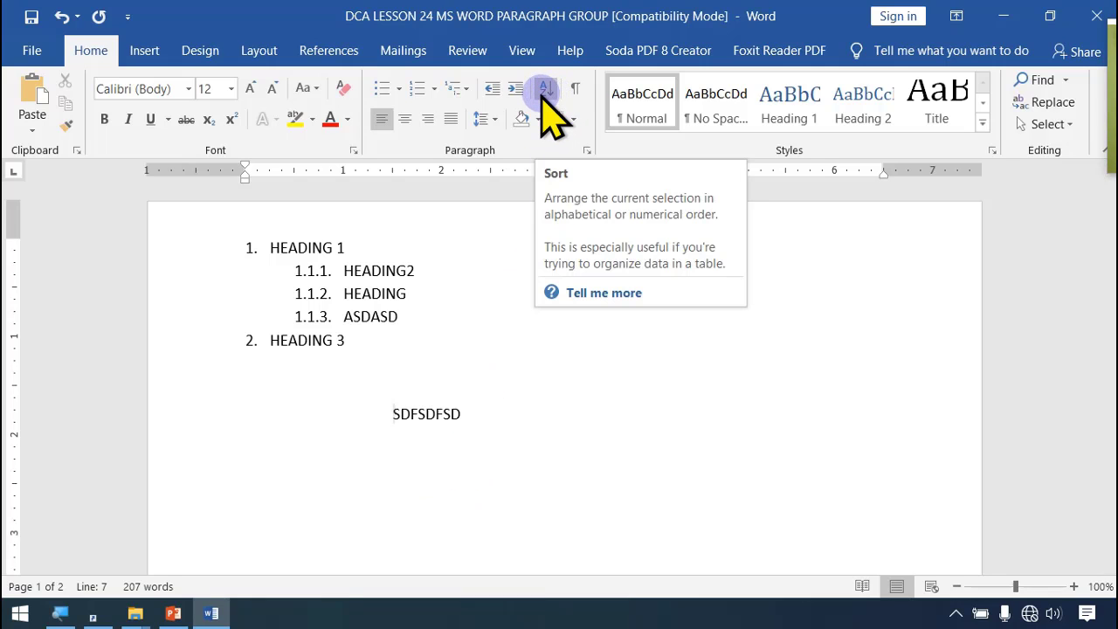
# Step: Delete the whole multilevel outline together with the SDFSDFSD line above HOBBY
pyautogui.click(469, 314)
pyautogui.moveTo(175, 287); pyautogui.dragTo(188, 496)
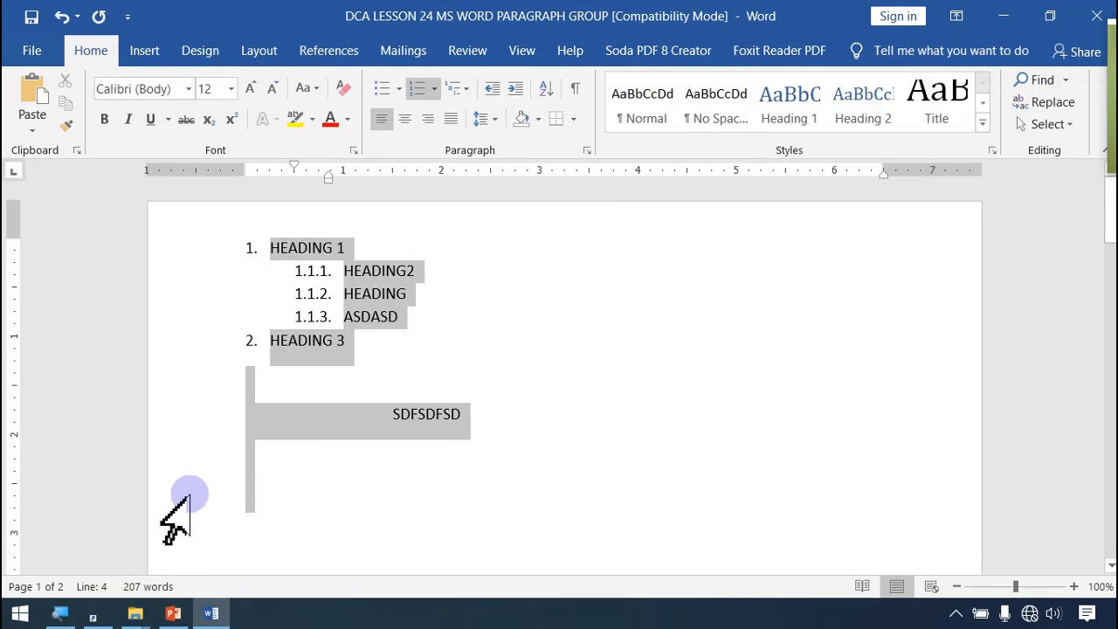
pyautogui.press('Delete')
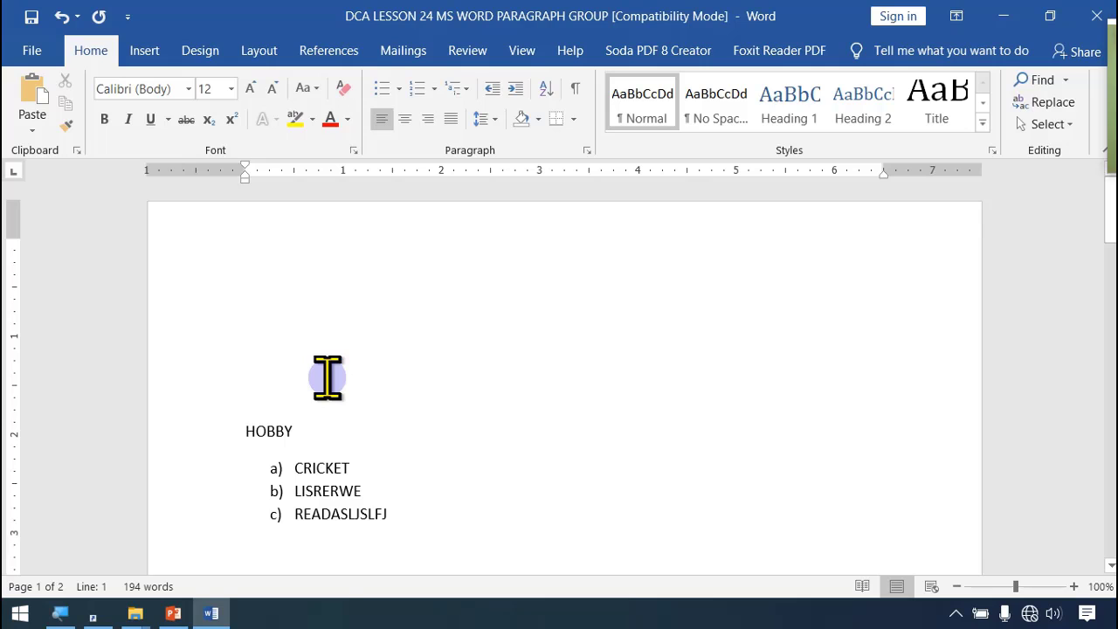
# Step: Enter five first names at the document's start, one per line and in no alphabetical order
pyautogui.write('A')
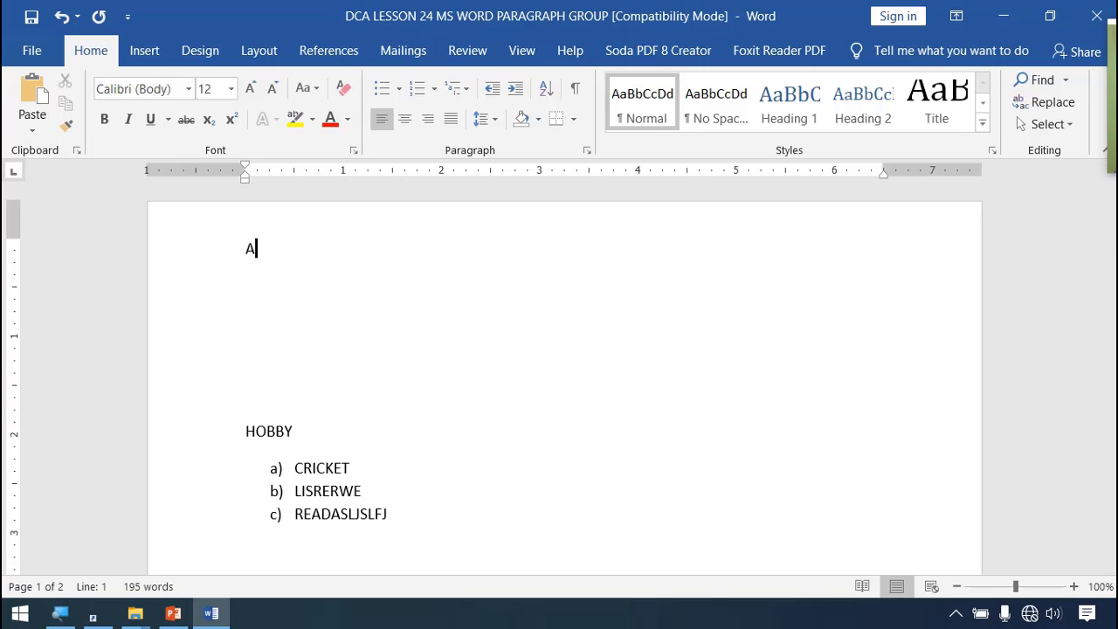
pyautogui.write('NBU')
pyautogui.press('Return')
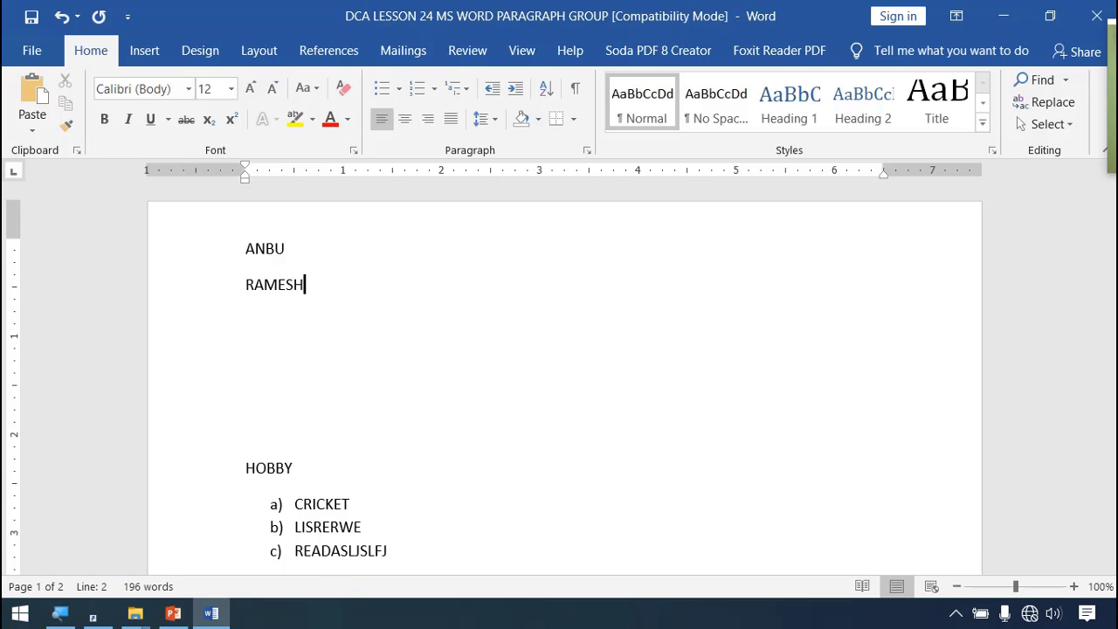
pyautogui.write('RAMESH')
pyautogui.press('Return')
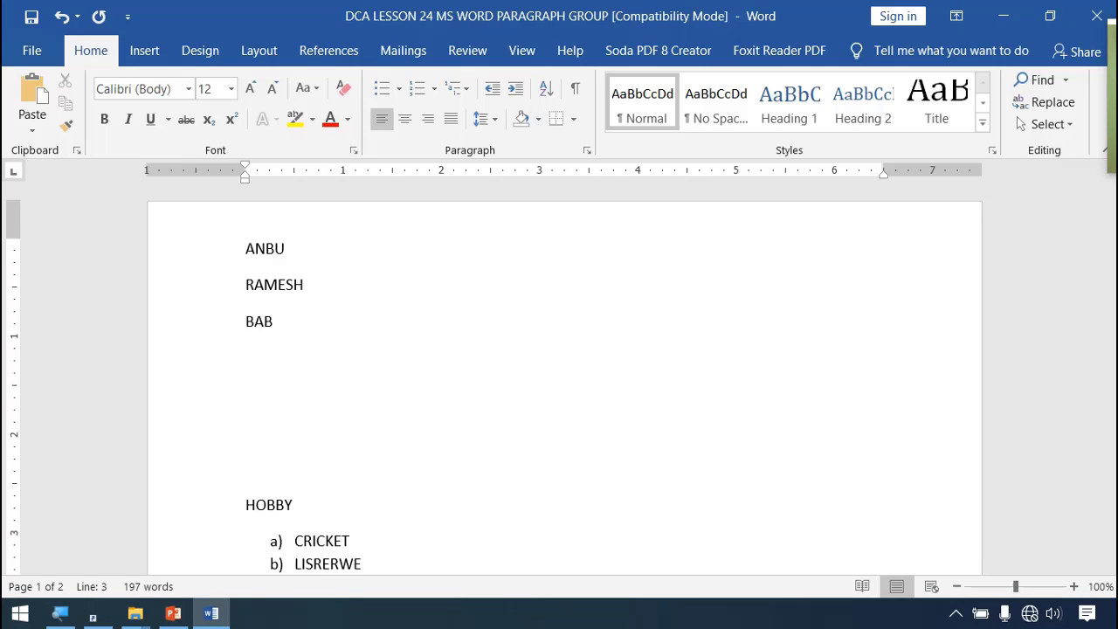
pyautogui.write('BABU')
pyautogui.press('Return')
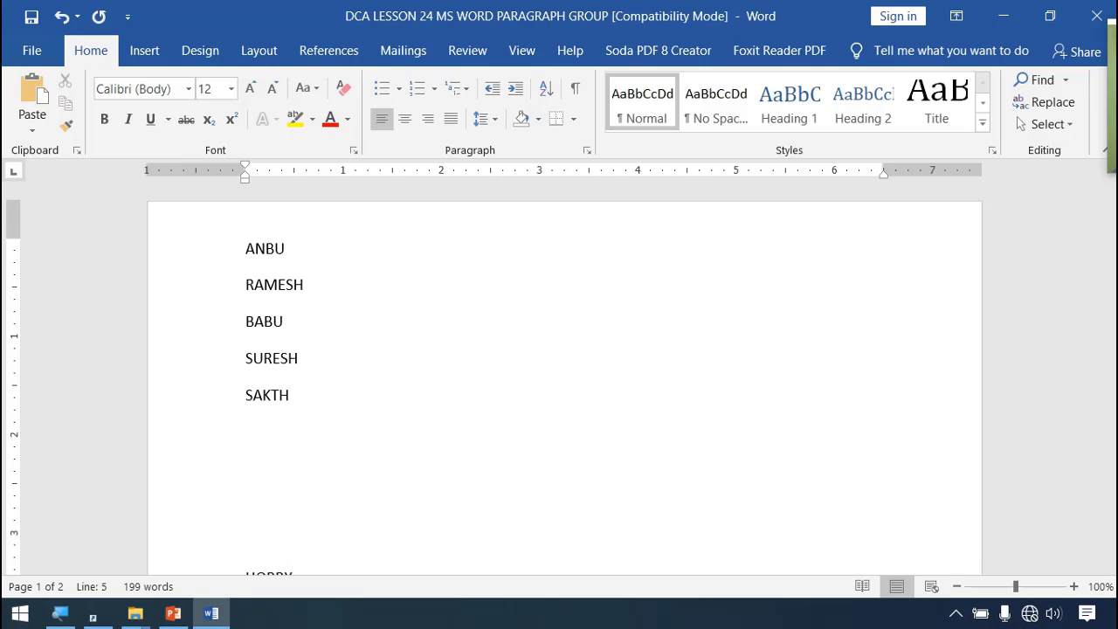
pyautogui.click(423, 358)
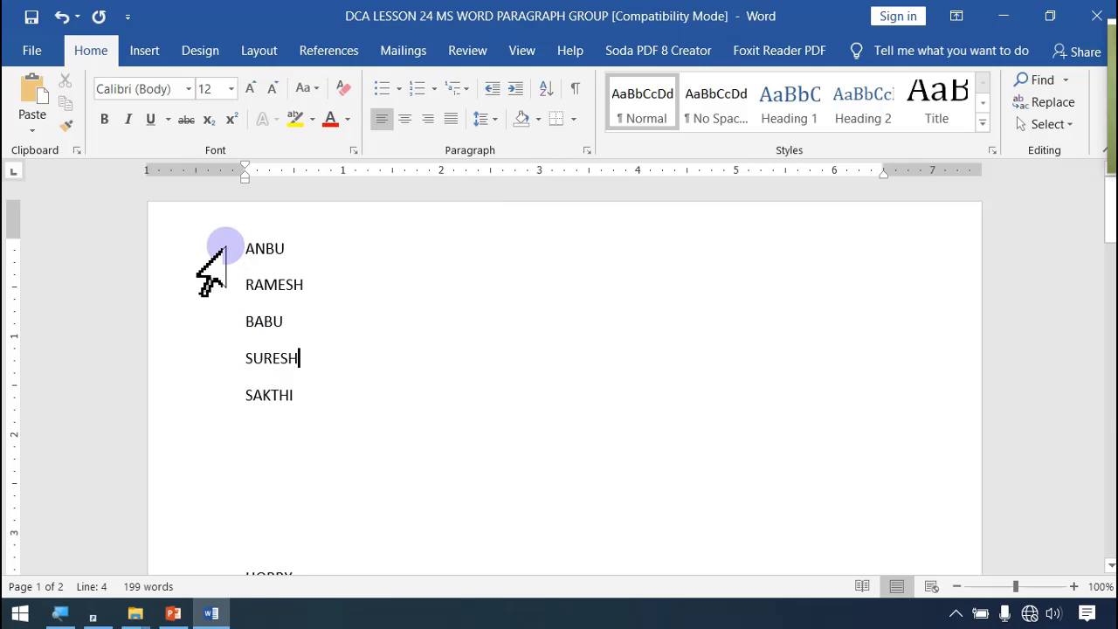
# Step: Sort the five names as text paragraphs in ascending order
pyautogui.moveTo(225, 249); pyautogui.dragTo(219, 399)
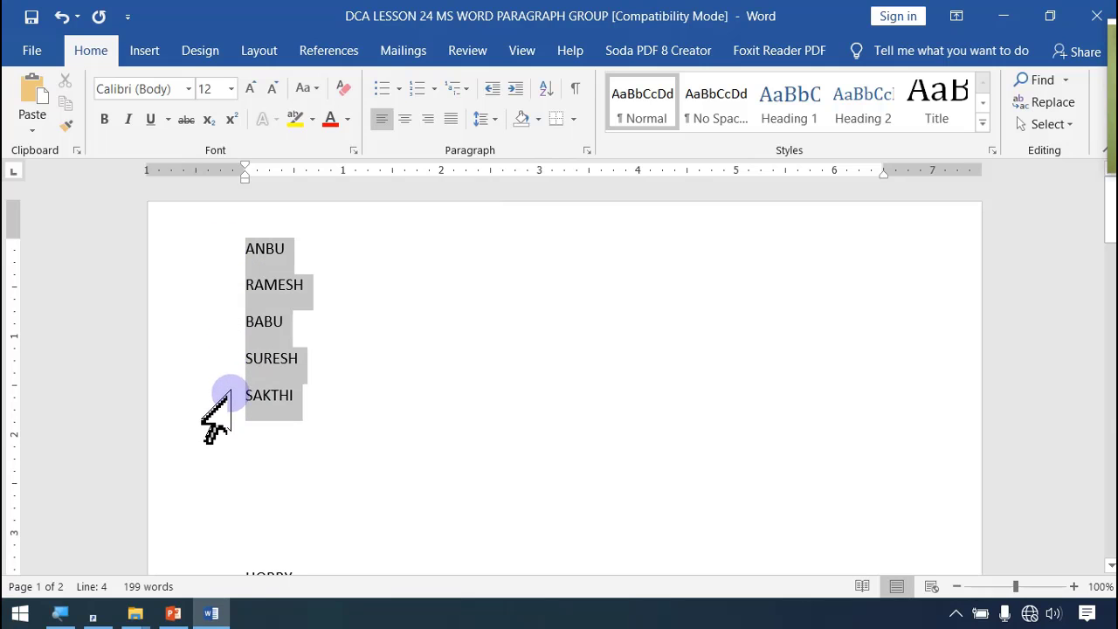
pyautogui.click(545, 90)
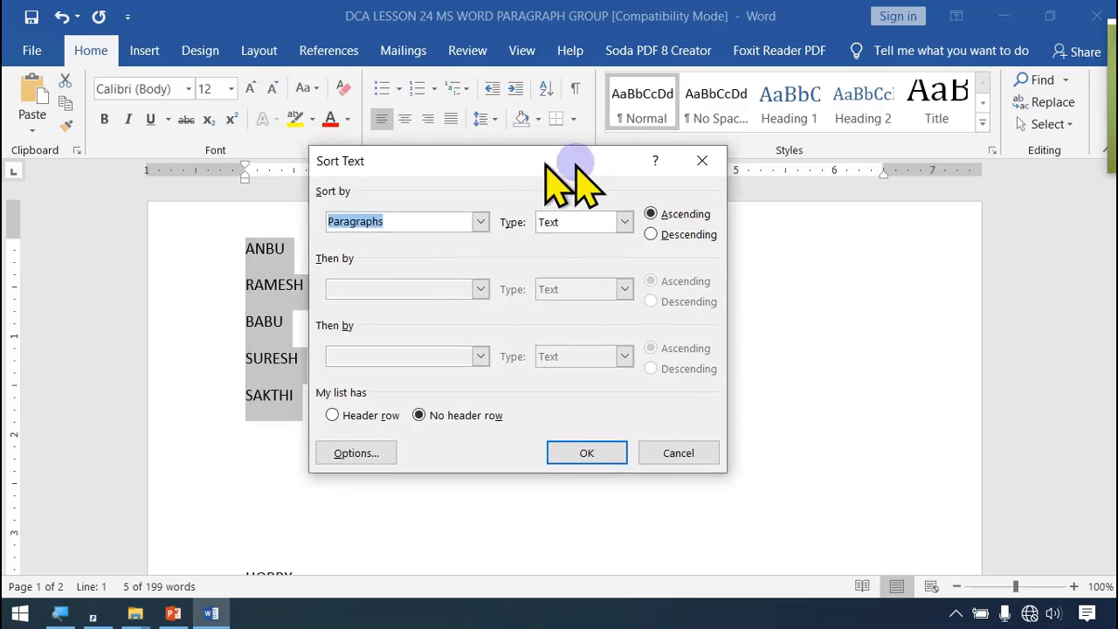
pyautogui.moveTo(572, 164); pyautogui.dragTo(691, 136)
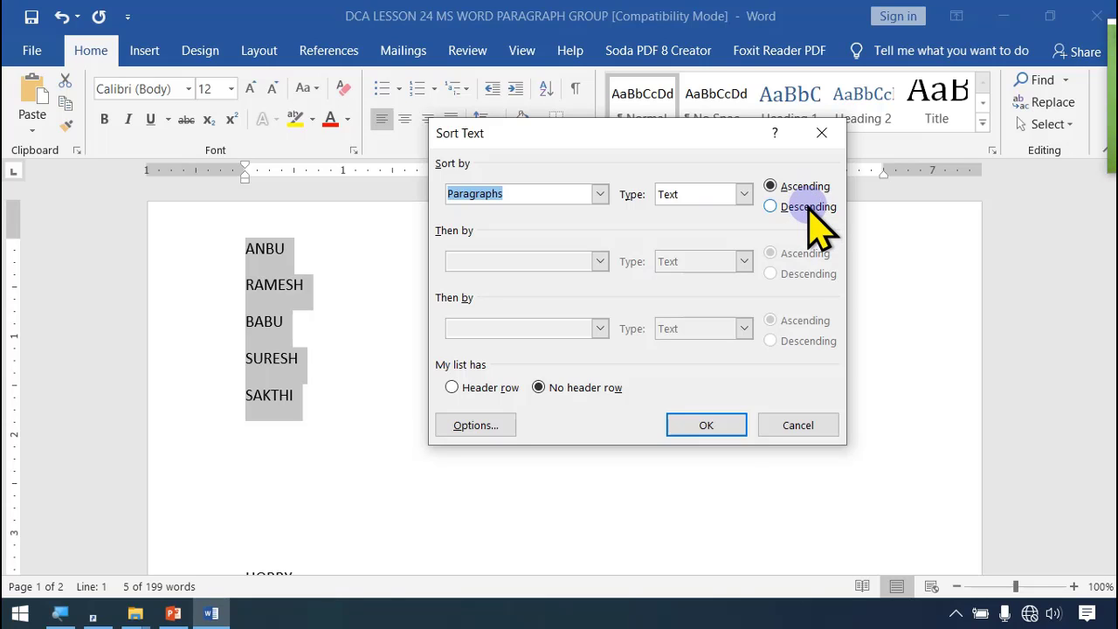
pyautogui.click(706, 425)
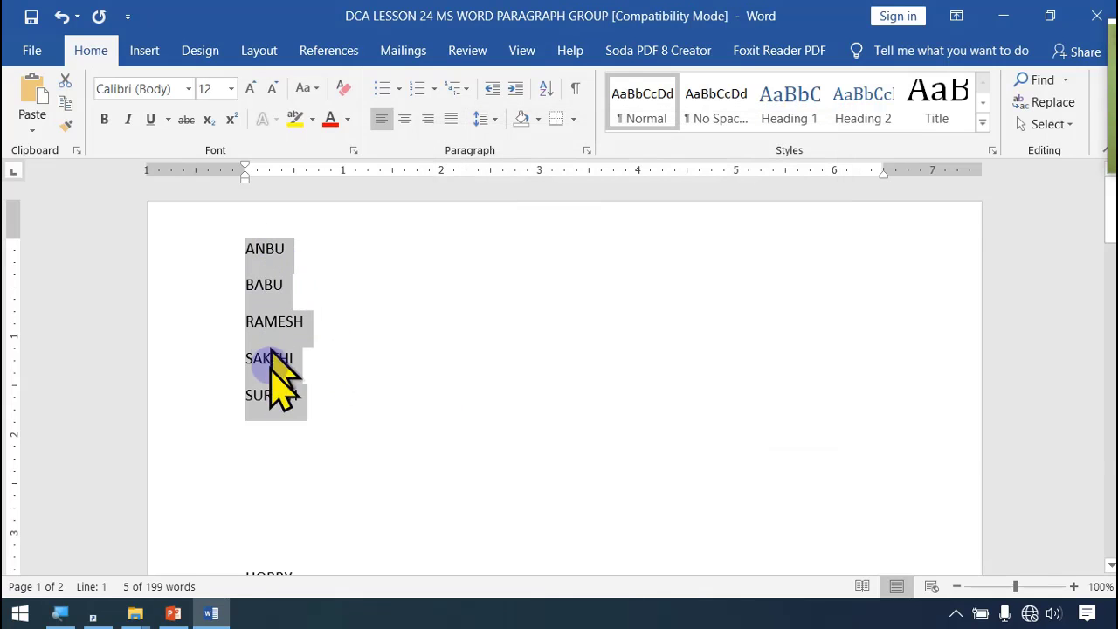
# Step: Sort the five names as text paragraphs in descending order
pyautogui.click(545, 88)
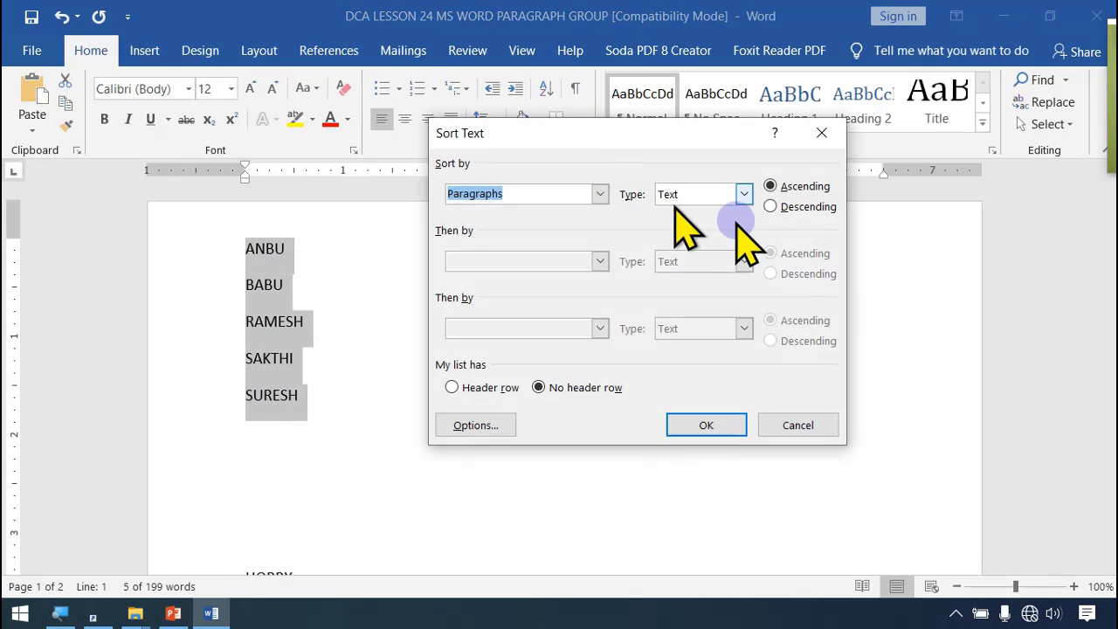
pyautogui.click(808, 206)
pyautogui.click(730, 421)
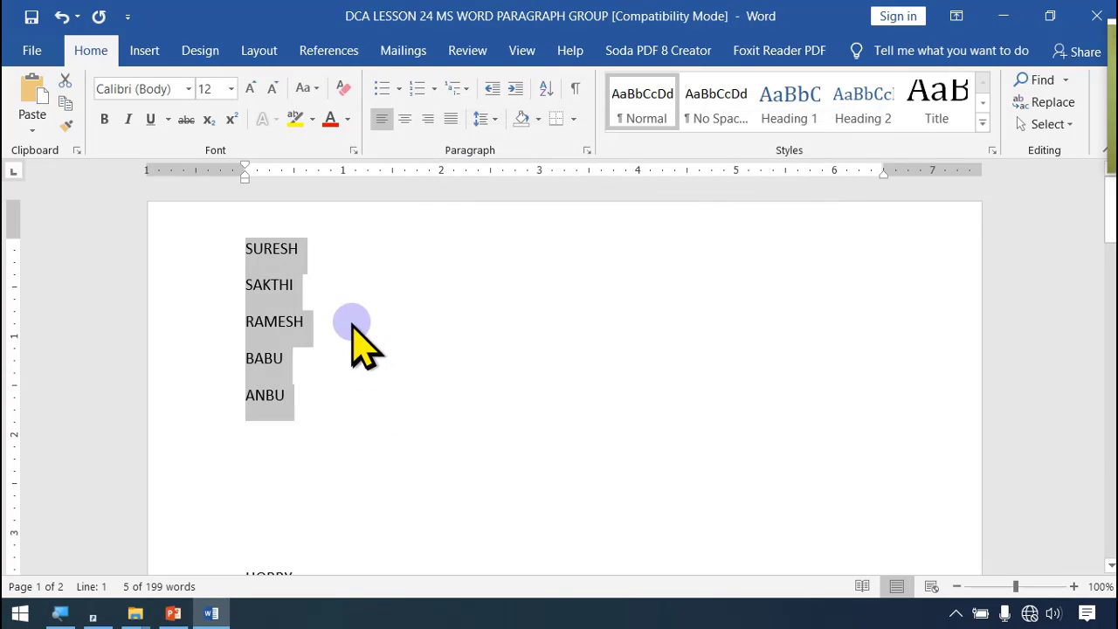
# Step: Enter the numbers 1, 2, 3, 4, 5, 45, 33, 78 and 32 on separate lines below the names
pyautogui.click(306, 398)
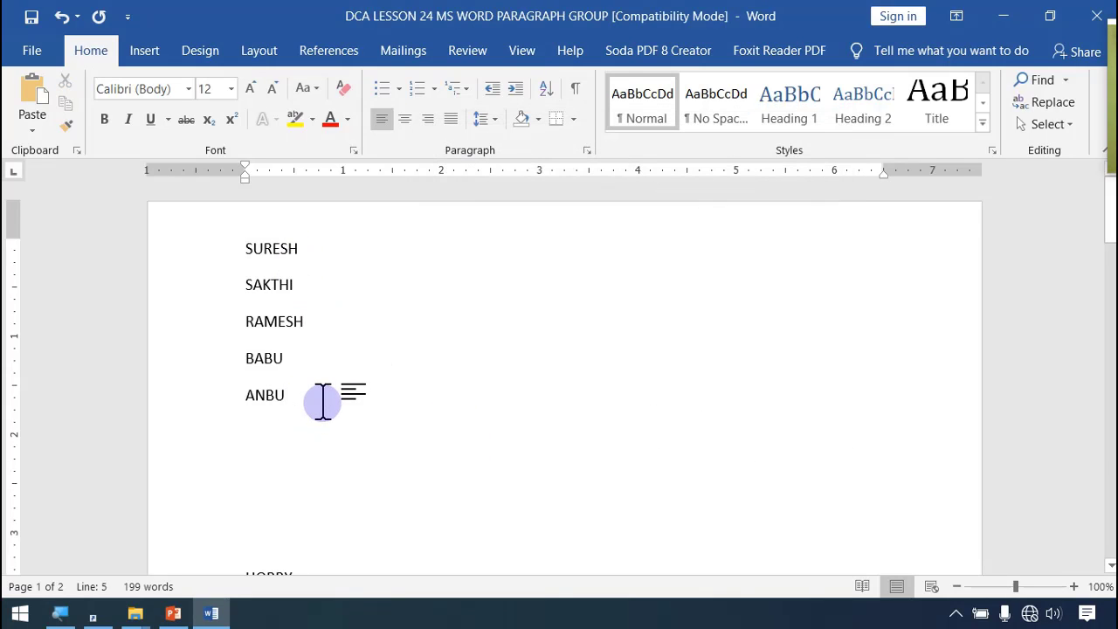
pyautogui.press('Return')
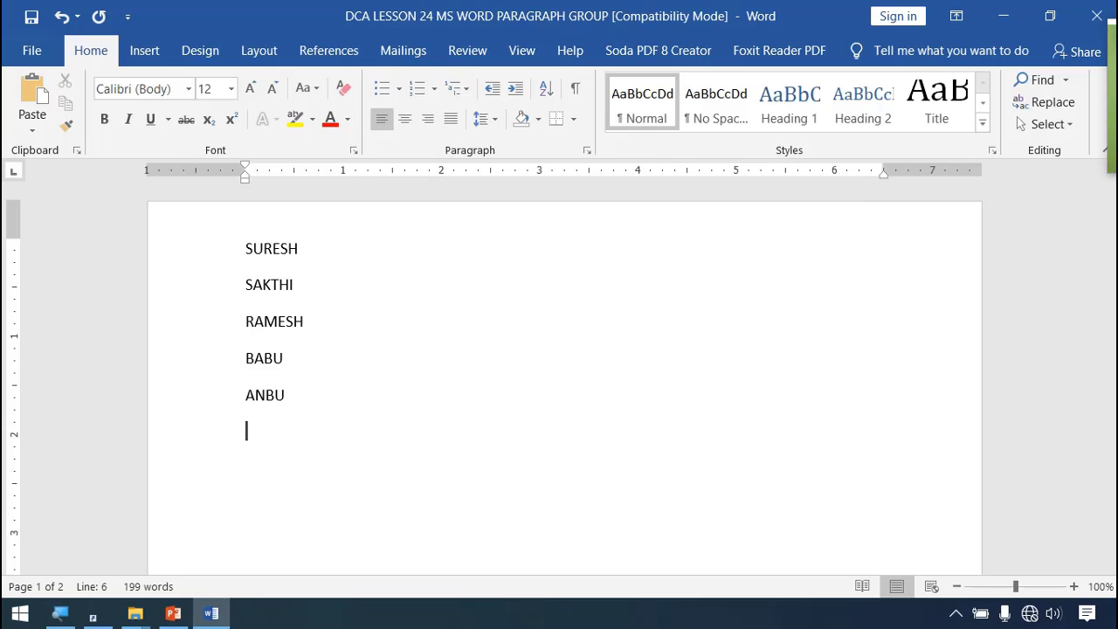
pyautogui.write('4')
pyautogui.press('Return')
pyautogui.write('5')
pyautogui.press('Return')
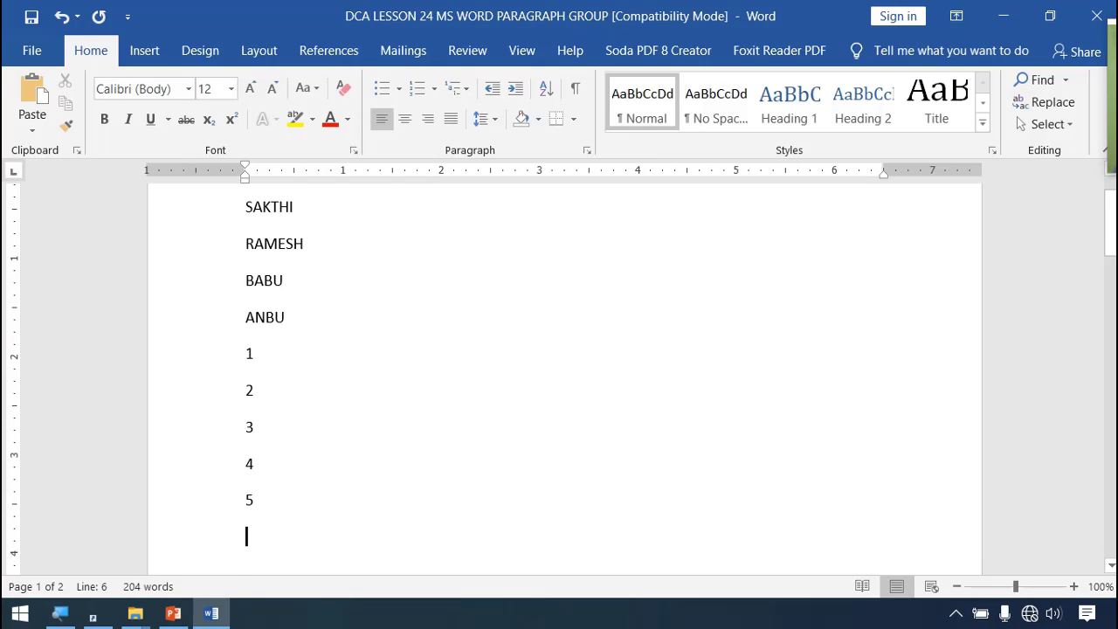
pyautogui.write('45')
pyautogui.press('Return')
pyautogui.write('33')
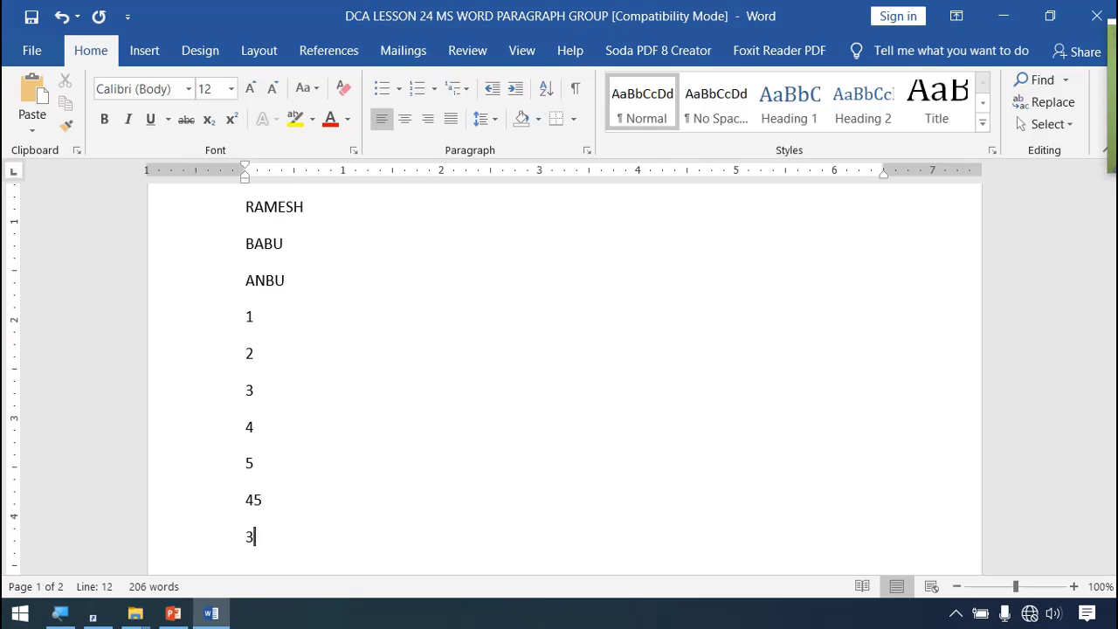
pyautogui.press('Return')
pyautogui.write('78')
pyautogui.press('Return')
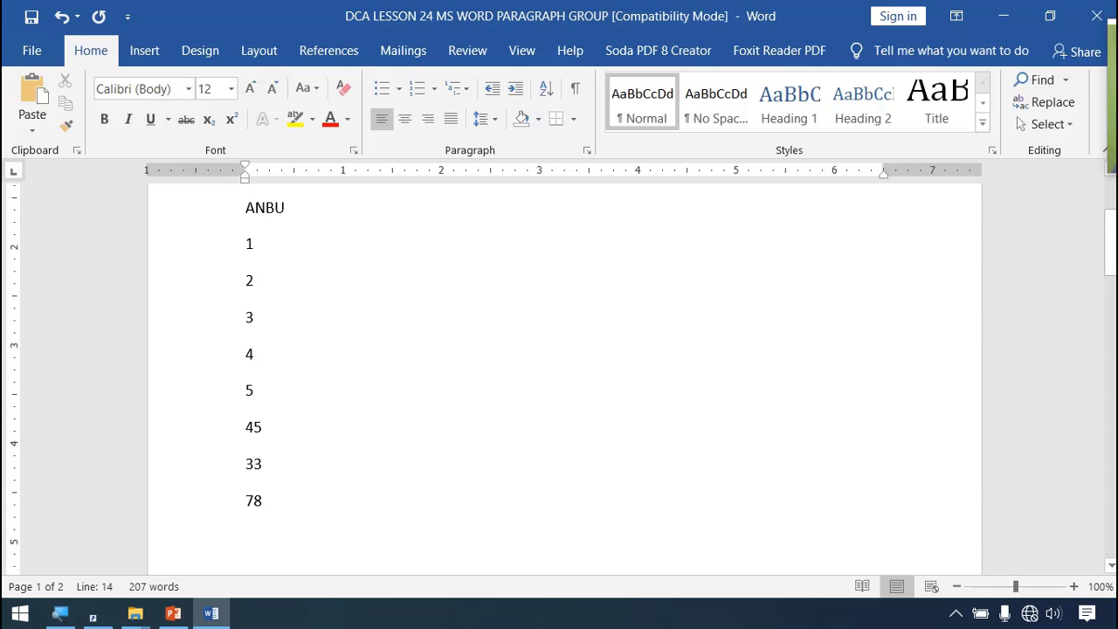
pyautogui.write('32')
pyautogui.press('Return')
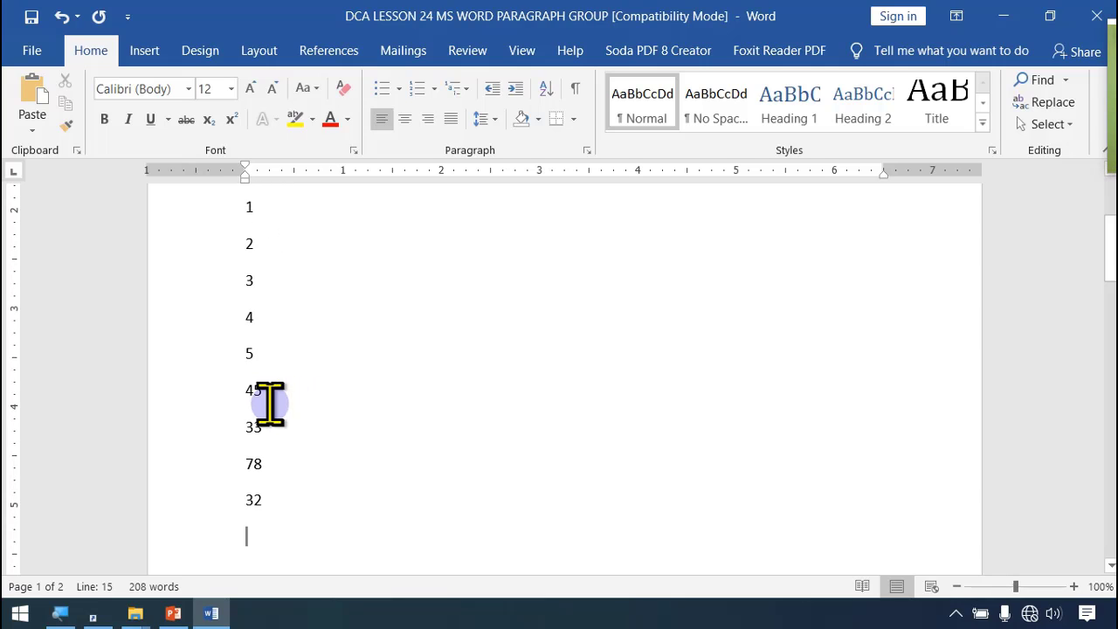
# Step: Sort the nine number lines in ascending order with the sort type Number
pyautogui.moveTo(200, 209); pyautogui.dragTo(196, 496)
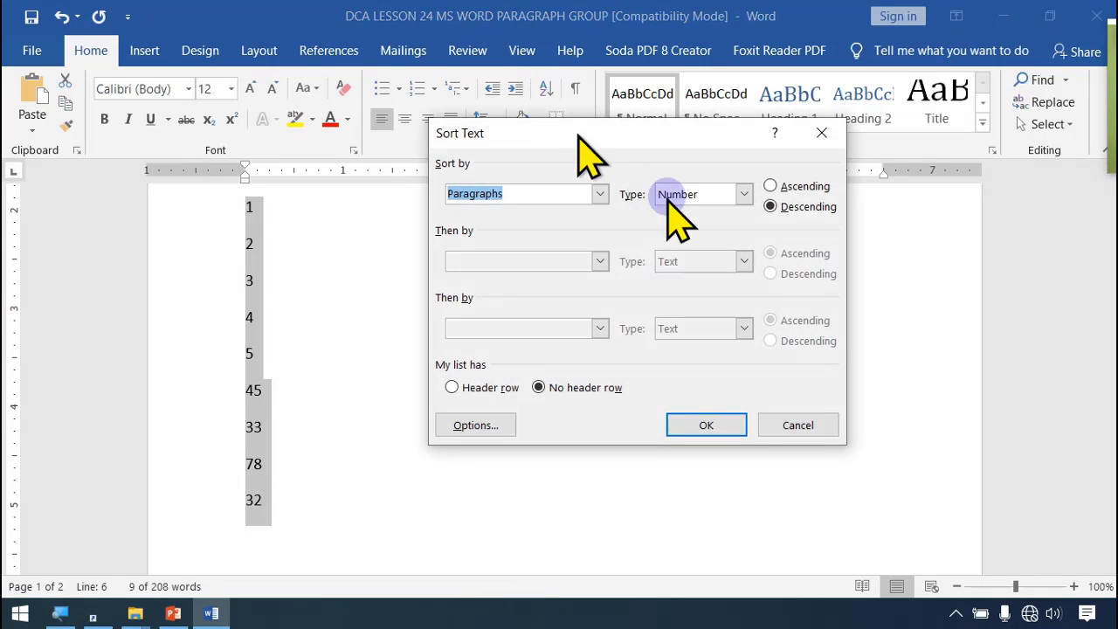
pyautogui.click(729, 426)
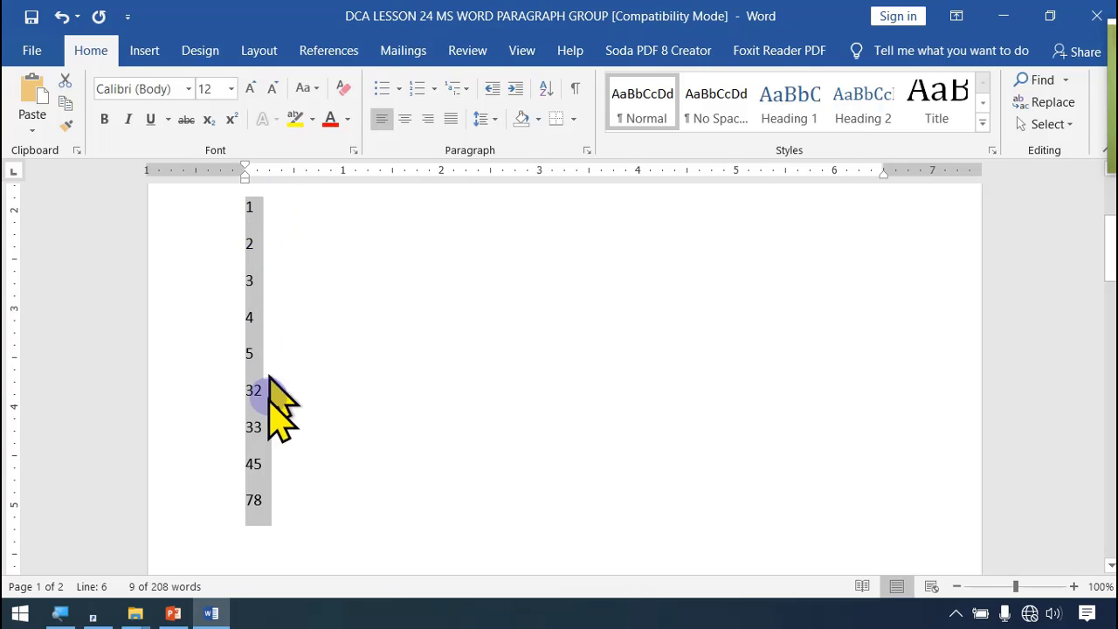
pyautogui.click(268, 471)
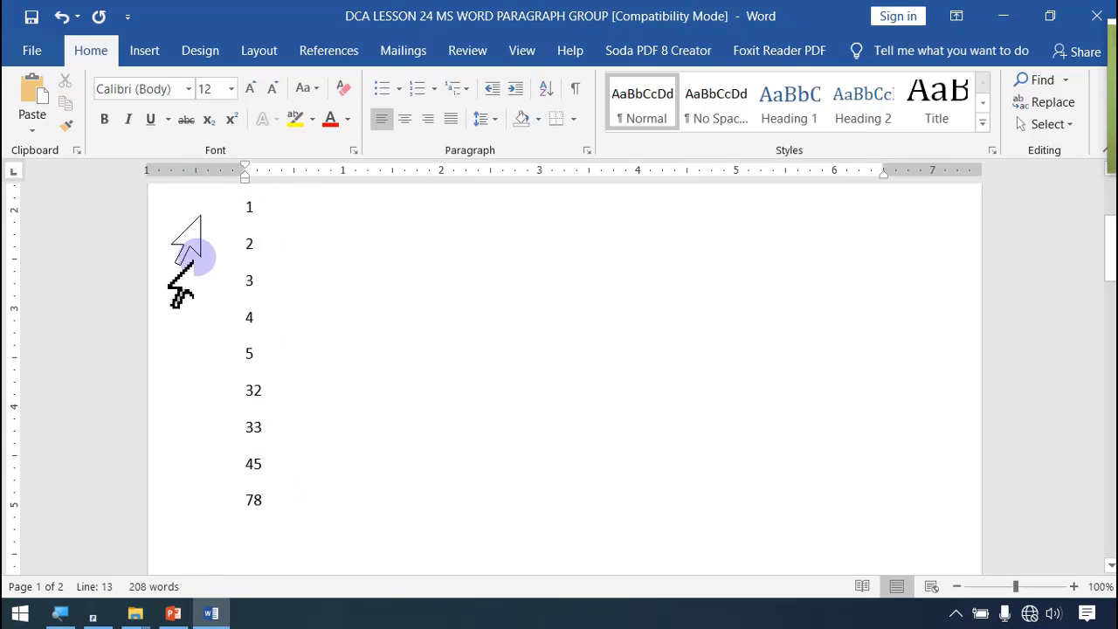
# Step: Sort the nine number lines in descending order with the sort type Number
pyautogui.moveTo(187, 234); pyautogui.dragTo(204, 497)
pyautogui.scroll(1, 393, 358)
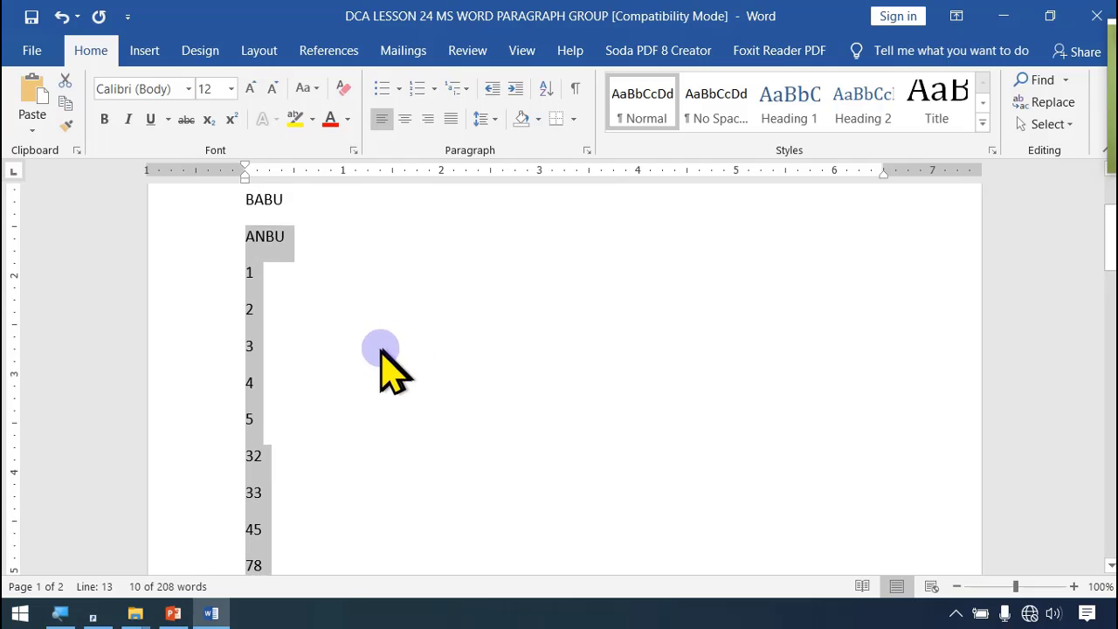
pyautogui.click(387, 367)
pyautogui.click(210, 278)
pyautogui.moveTo(210, 277); pyautogui.dragTo(195, 574)
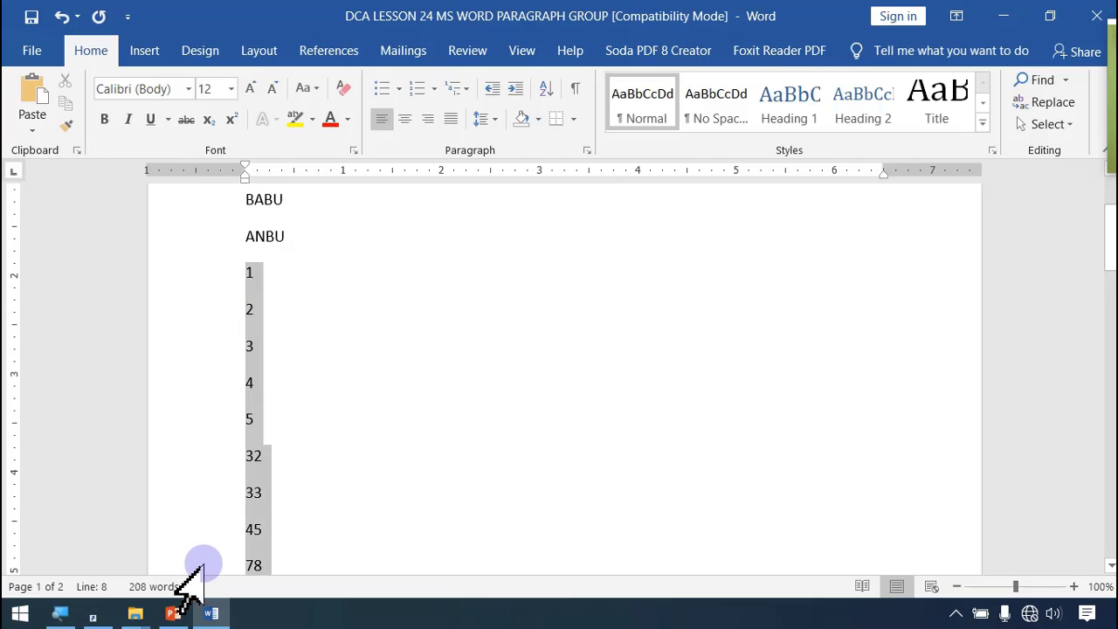
pyautogui.click(546, 89)
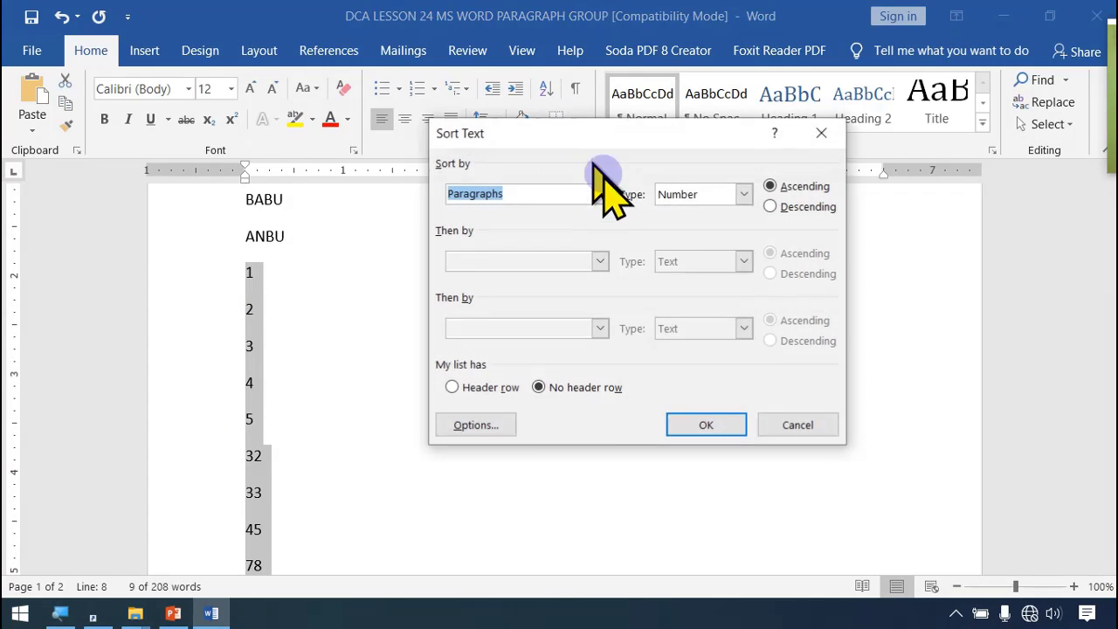
pyautogui.click(771, 206)
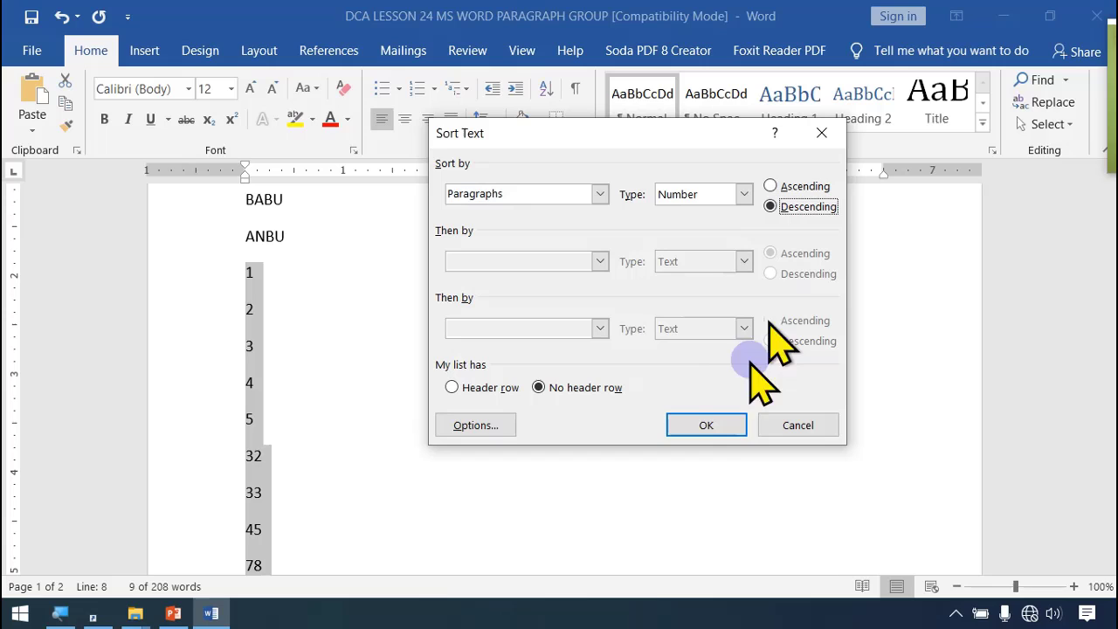
pyautogui.click(706, 426)
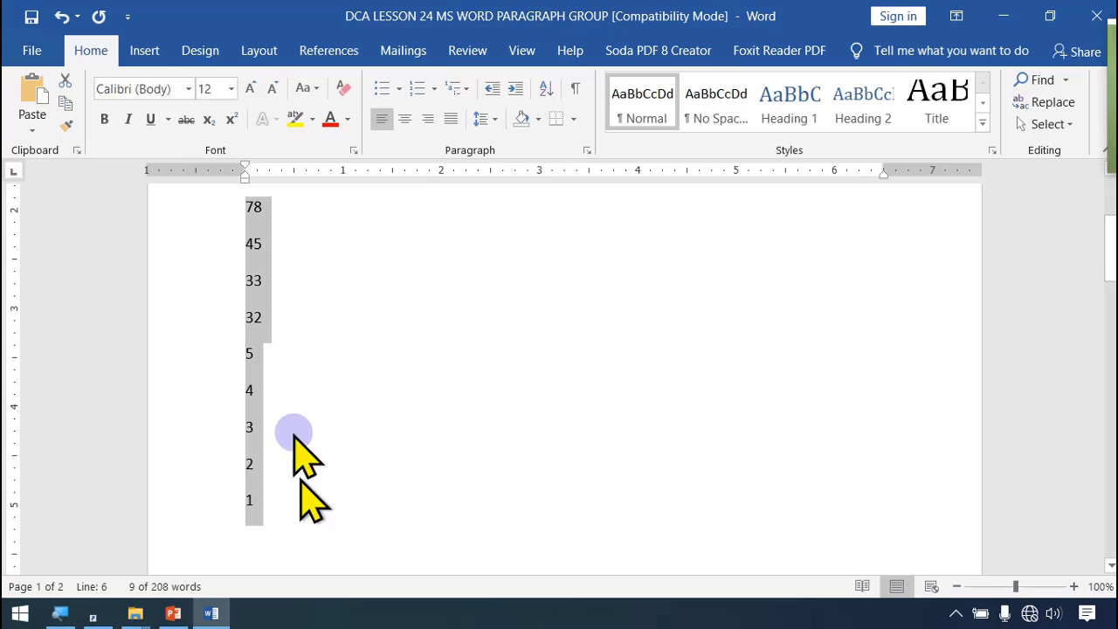
pyautogui.click(253, 210)
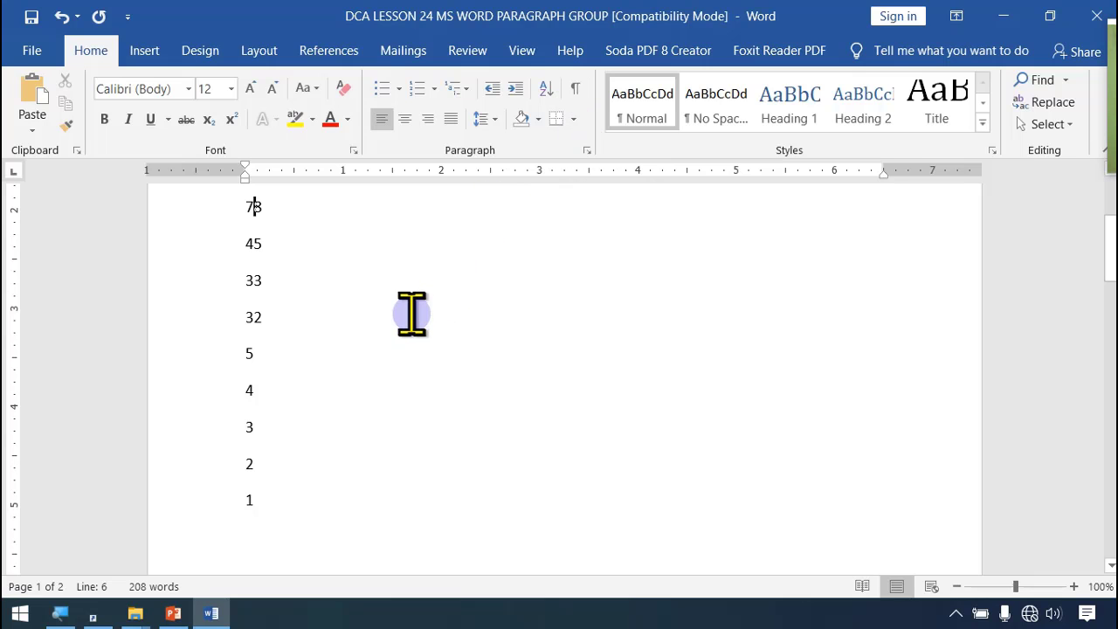
pyautogui.click(364, 319)
# Step: Delete the five names and the number lines from 78 down to 4 at the start of the document
pyautogui.scroll(3, 364, 327)
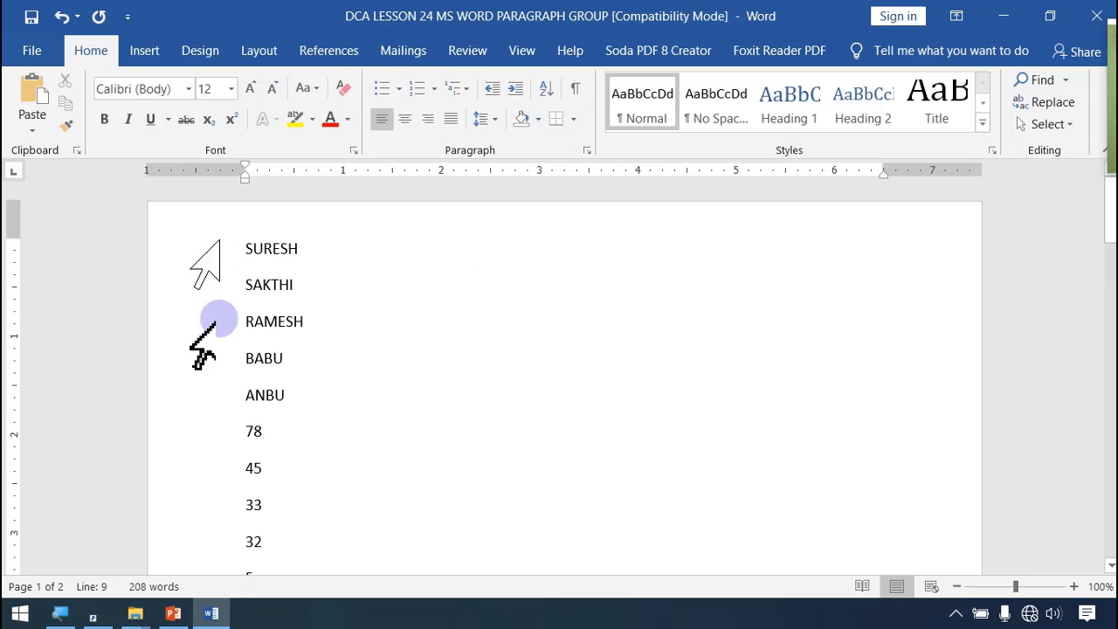
pyautogui.moveTo(200, 285); pyautogui.dragTo(219, 599)
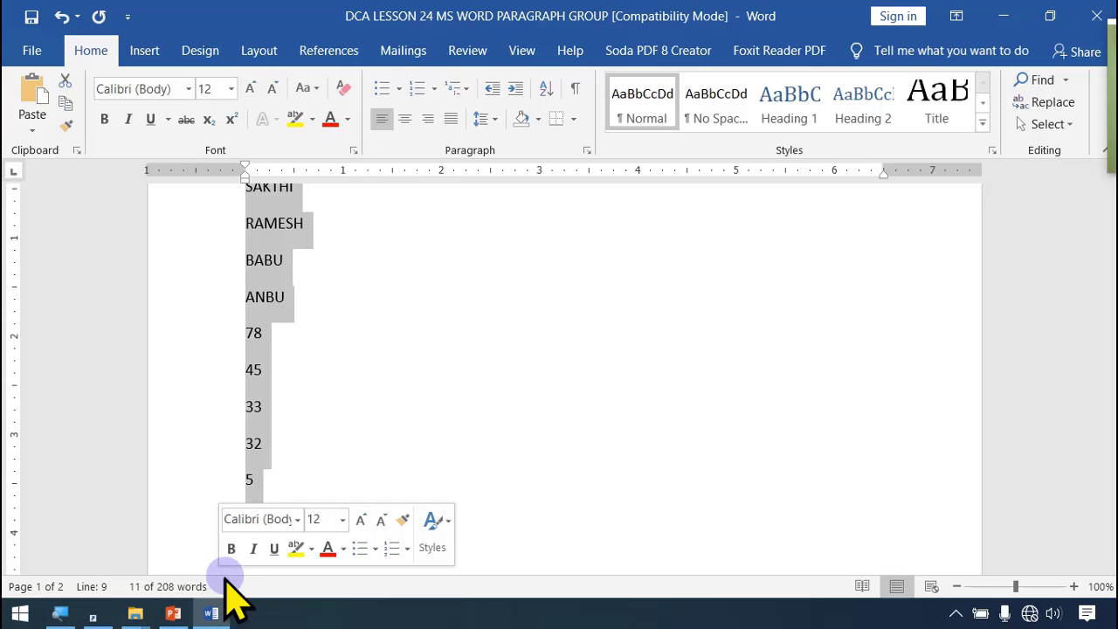
pyautogui.press('Delete')
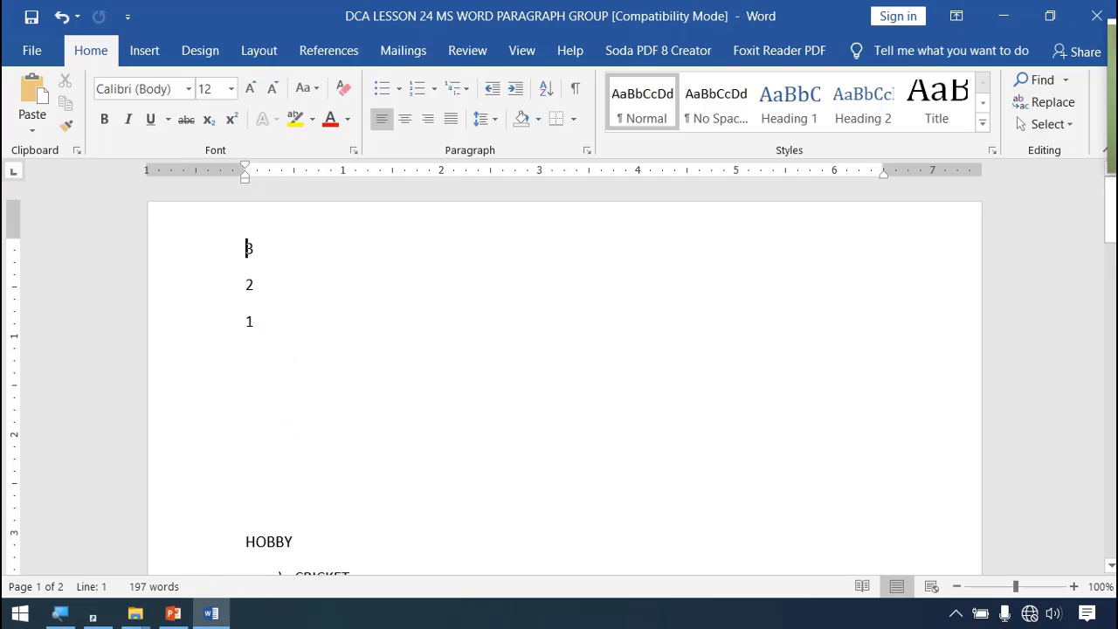
# Step: Add empty lines above the numbers 3, 2 and 1, and enter a run of spaces on the first one
pyautogui.press('Return')
pyautogui.press('Return')
pyautogui.press('Return')
pyautogui.click(268, 258)
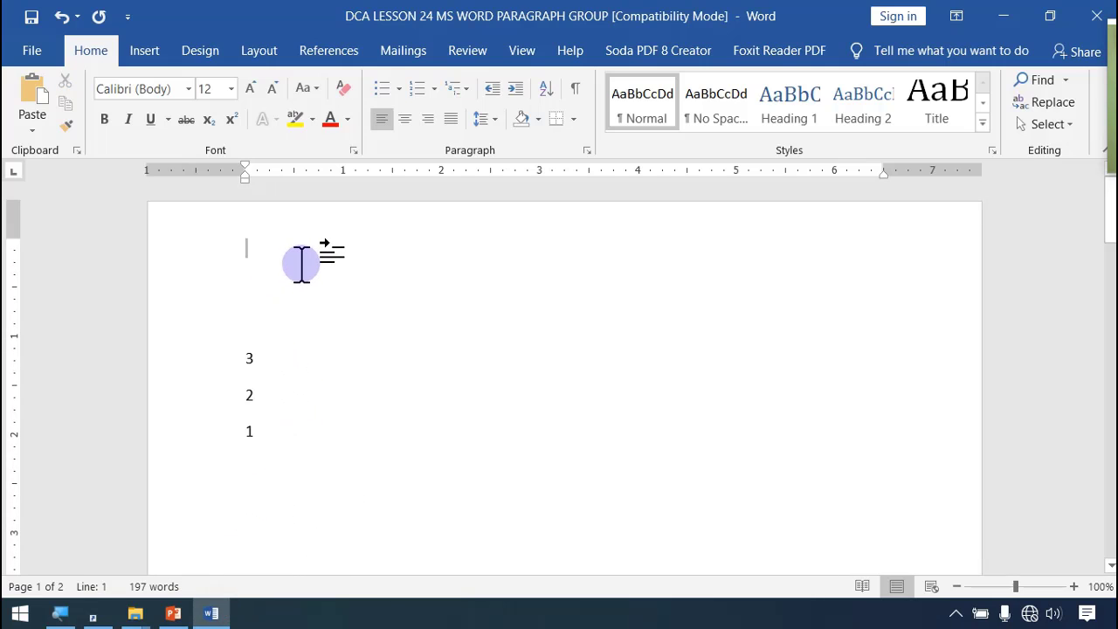
pyautogui.doubleClick(281, 262)
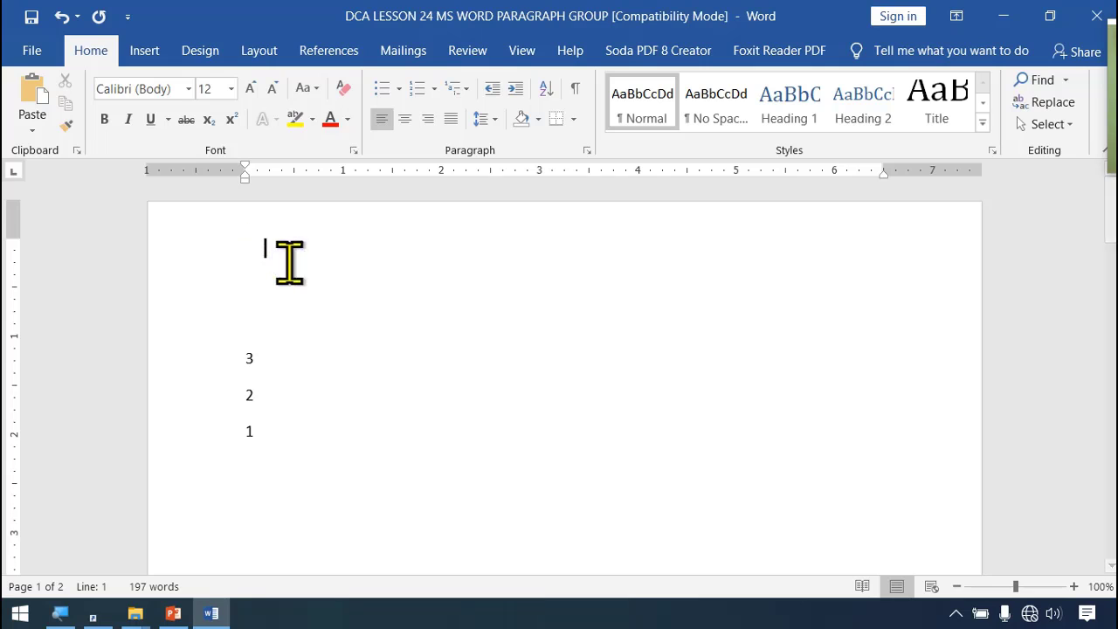
pyautogui.click(269, 264)
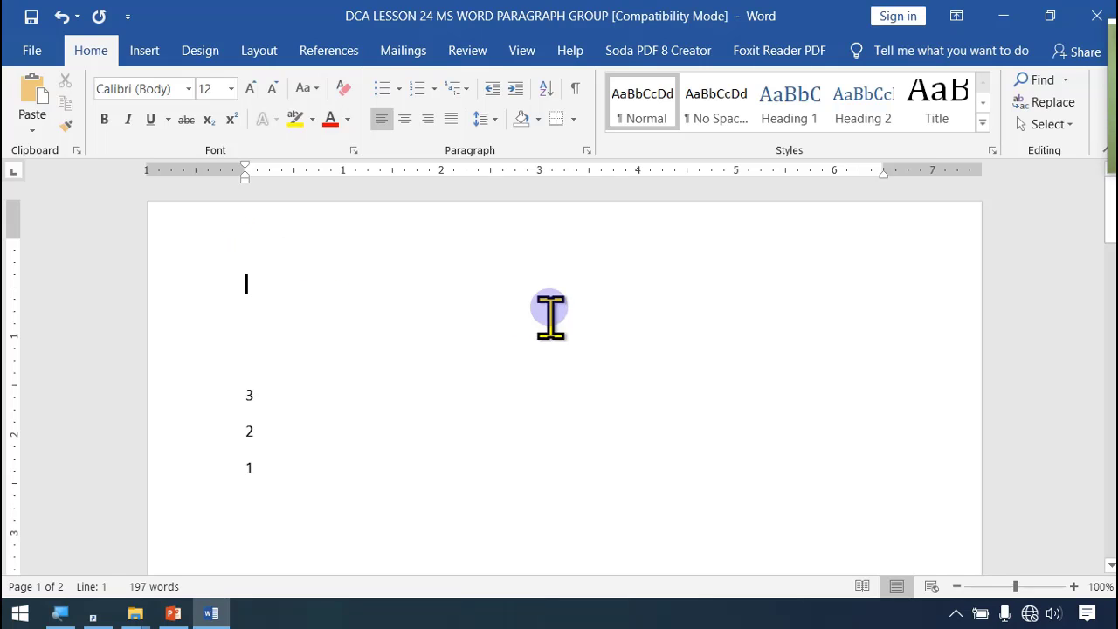
pyautogui.click(256, 267)
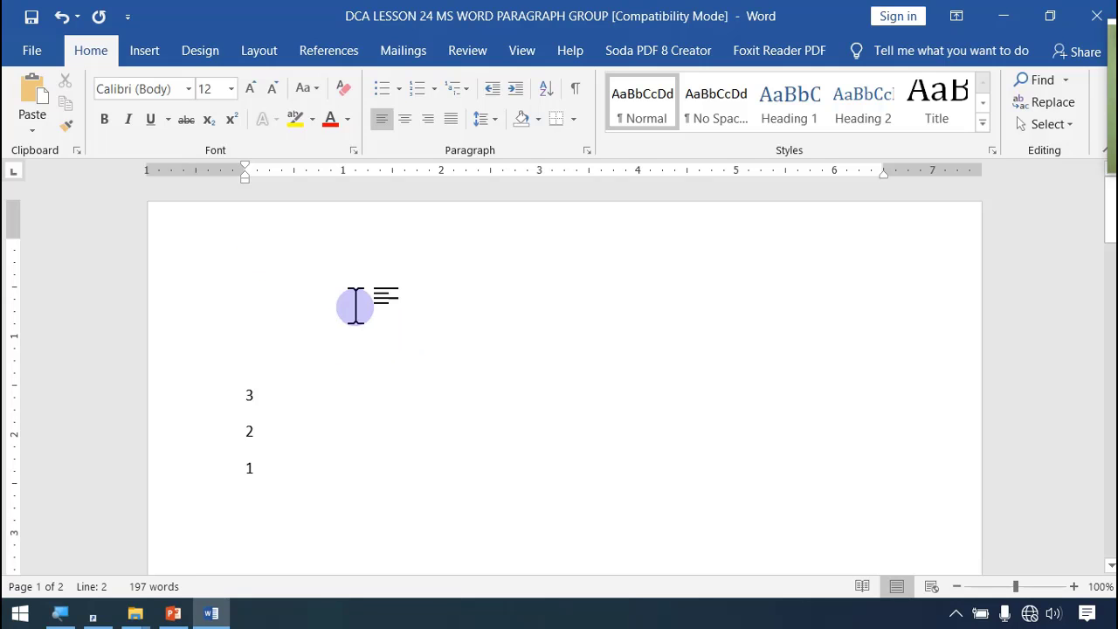
# Step: With the formatting marks shown, enter five spaces and four tabs on the second line, and hide the marks again
pyautogui.click(578, 90)
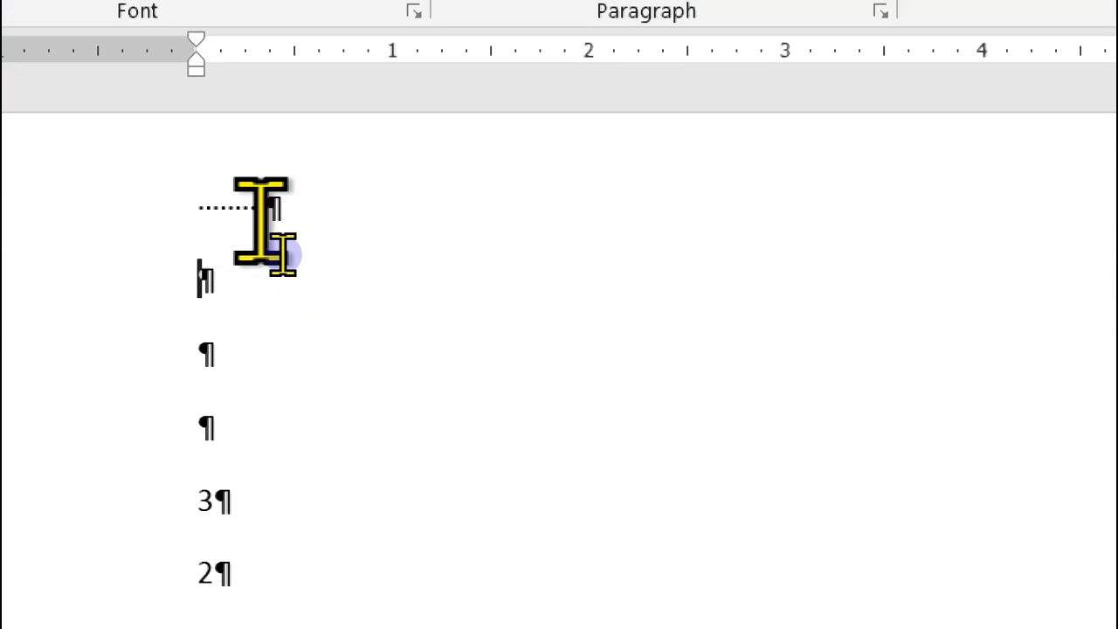
pyautogui.press('Tab')
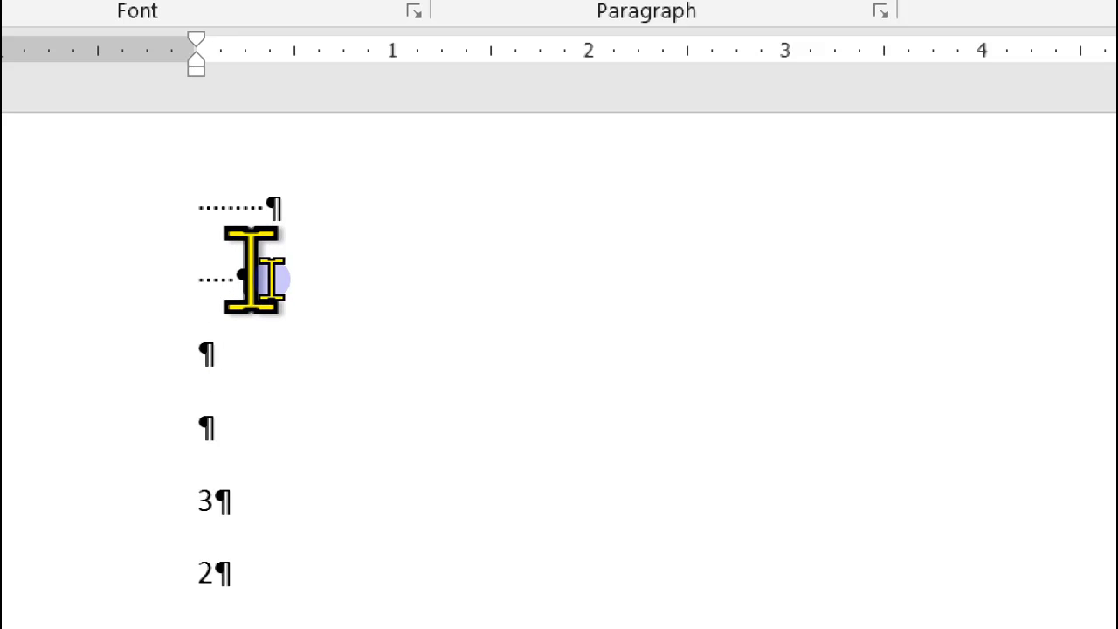
pyautogui.press('Tab')
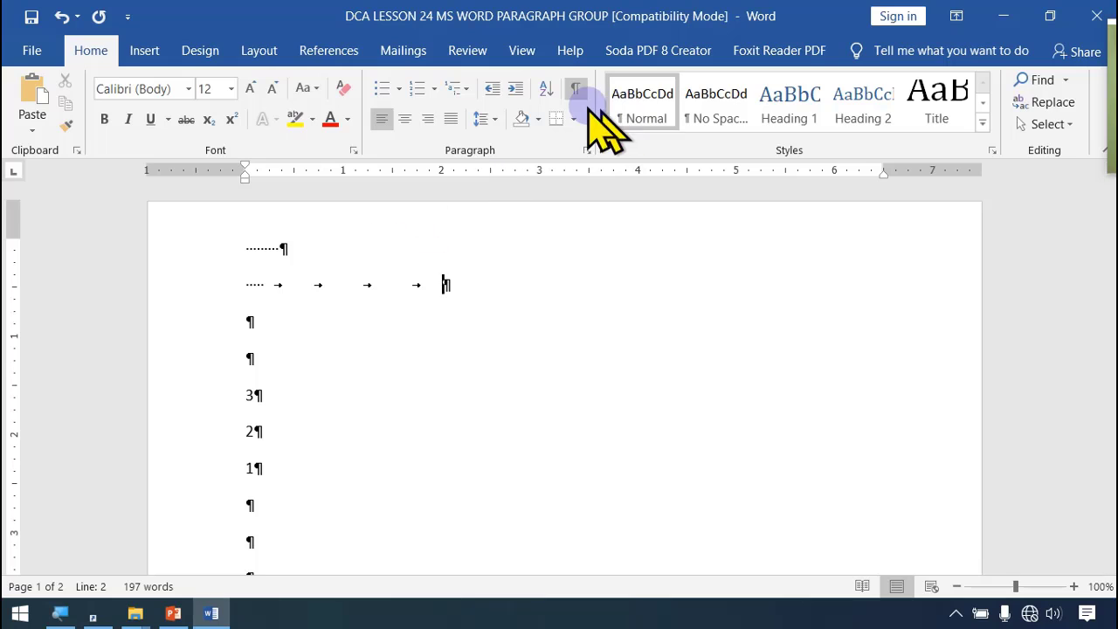
pyautogui.click(577, 89)
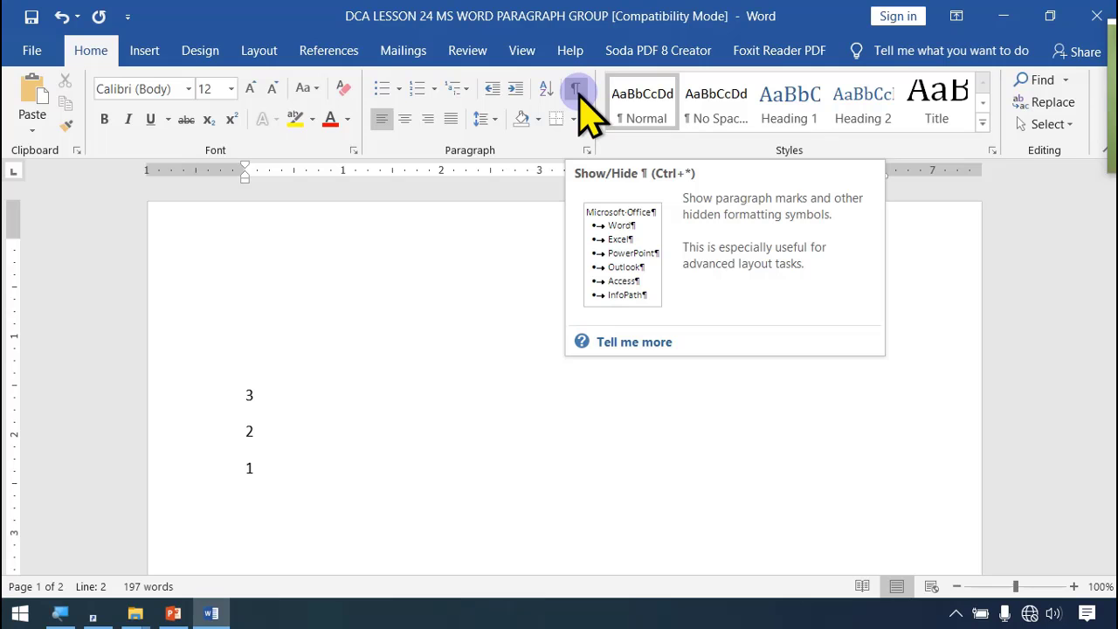
# Step: Remove the leftover numbers and the HOBBY list above the first paragraph about the Internet
pyautogui.moveTo(219, 272); pyautogui.dragTo(225, 496)
pyautogui.click(214, 451)
pyautogui.scroll(10, 242, 350)
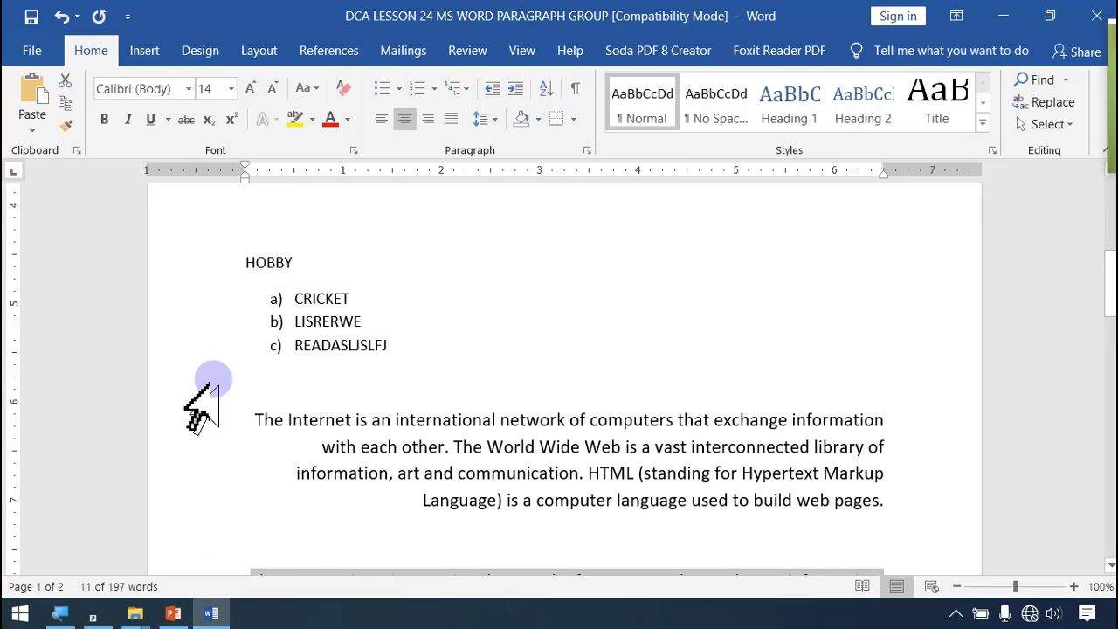
pyautogui.hotkey('ctrl', 'z')
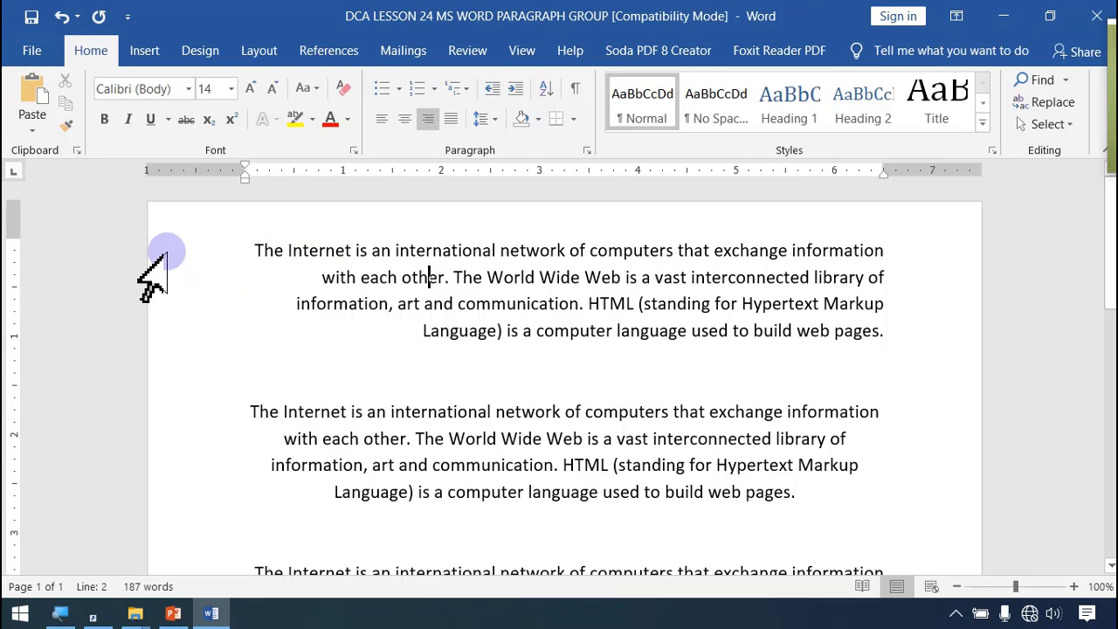
# Step: Align the first paragraph about the Internet to the left margin
pyautogui.moveTo(157, 254); pyautogui.dragTo(153, 354)
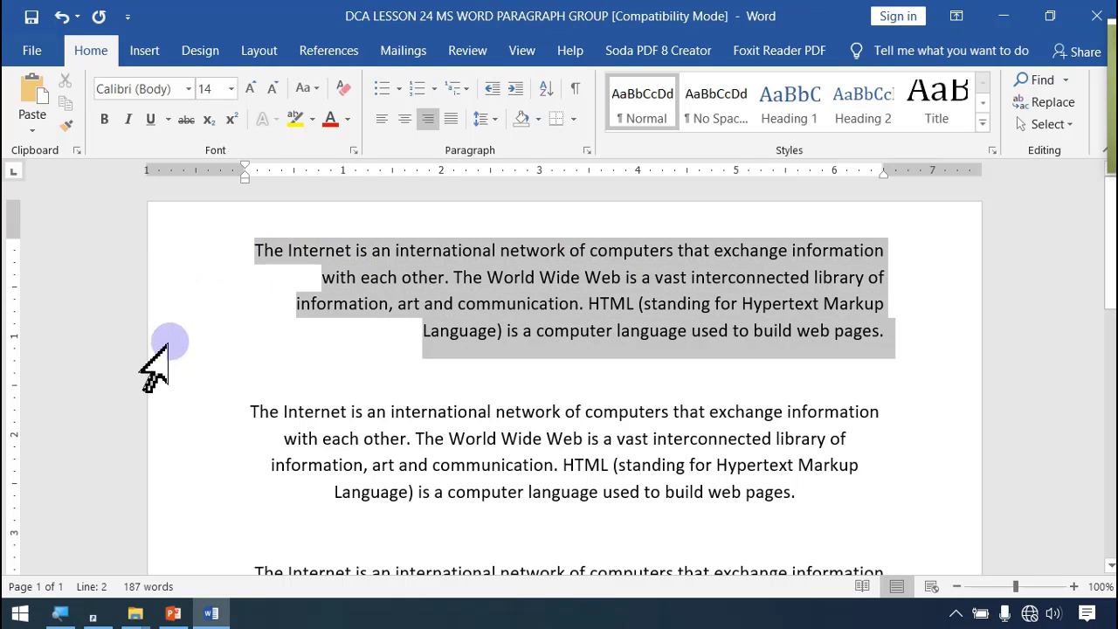
pyautogui.click(382, 118)
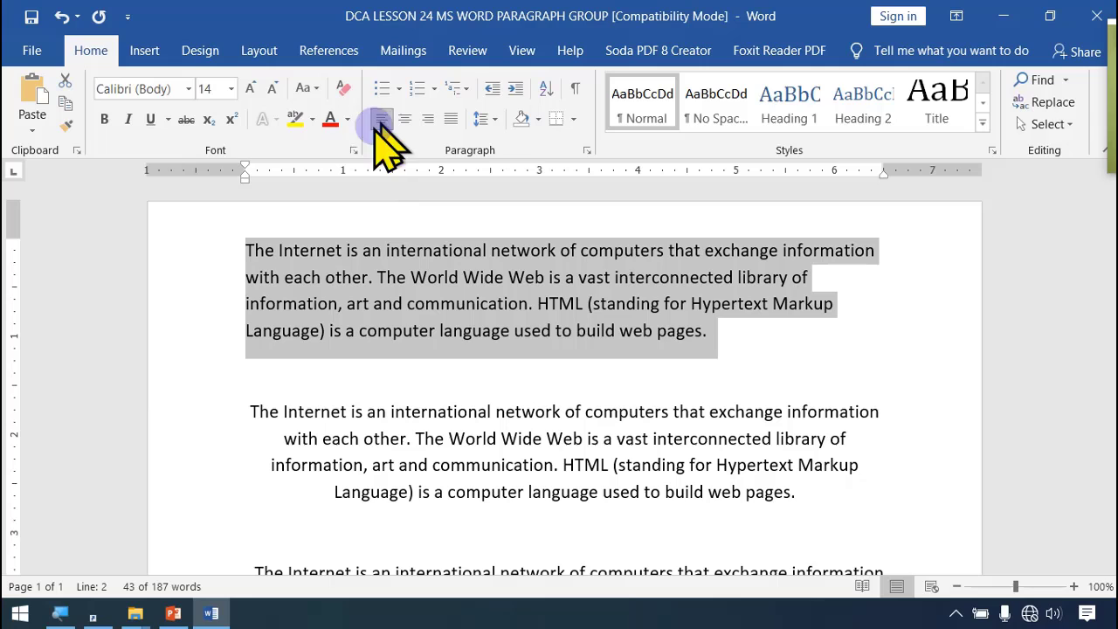
pyautogui.click(244, 248)
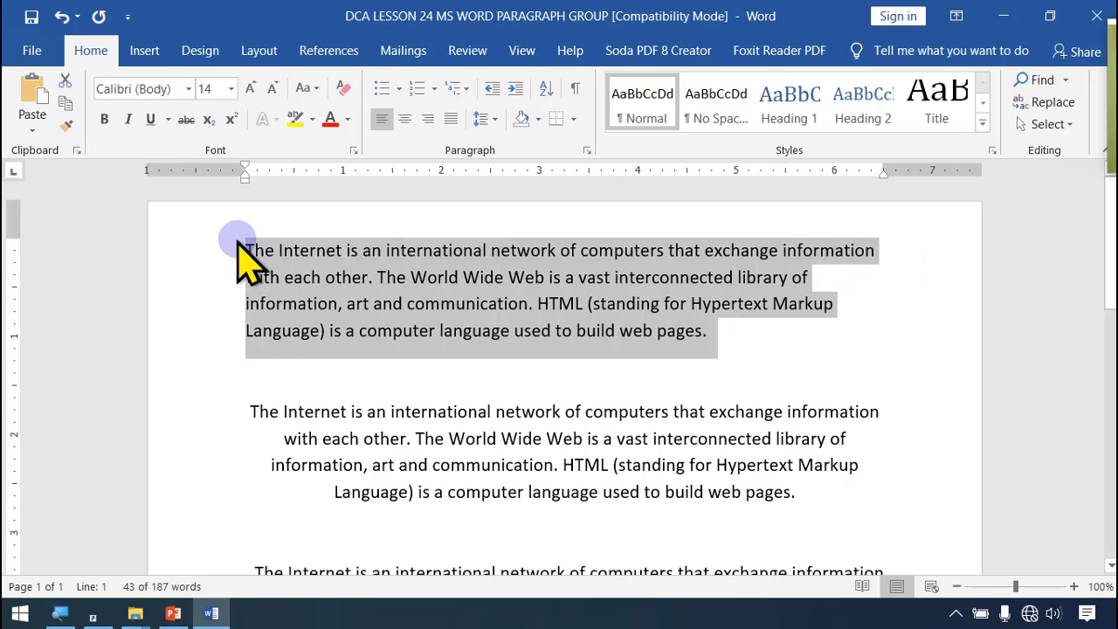
# Step: Center the first Internet paragraph, and change its alignment to the right margin
pyautogui.click(405, 120)
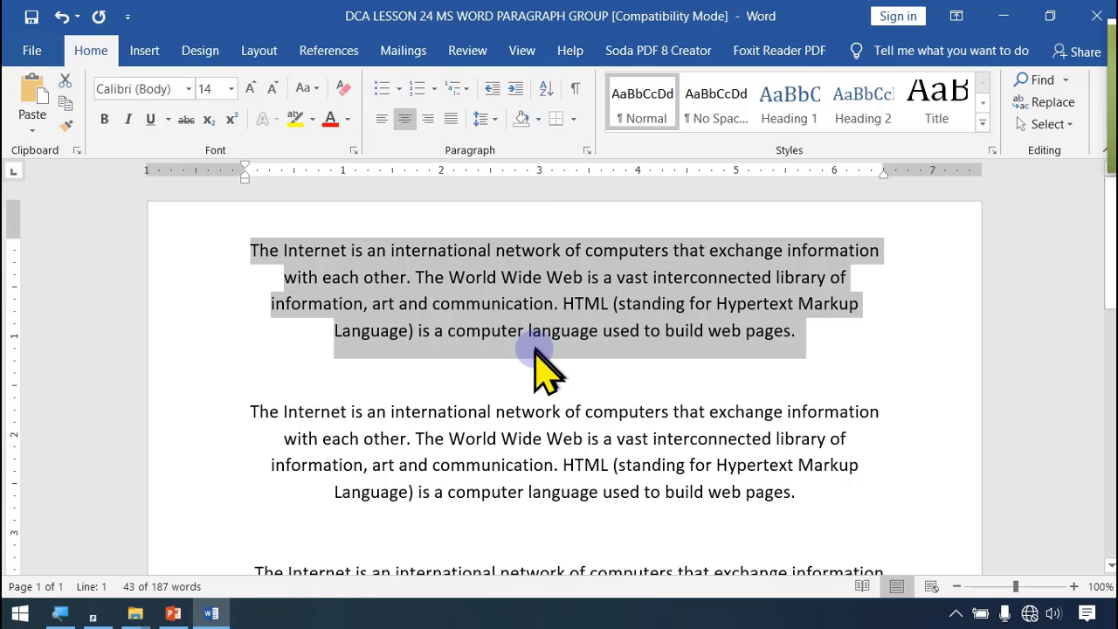
pyautogui.click(427, 119)
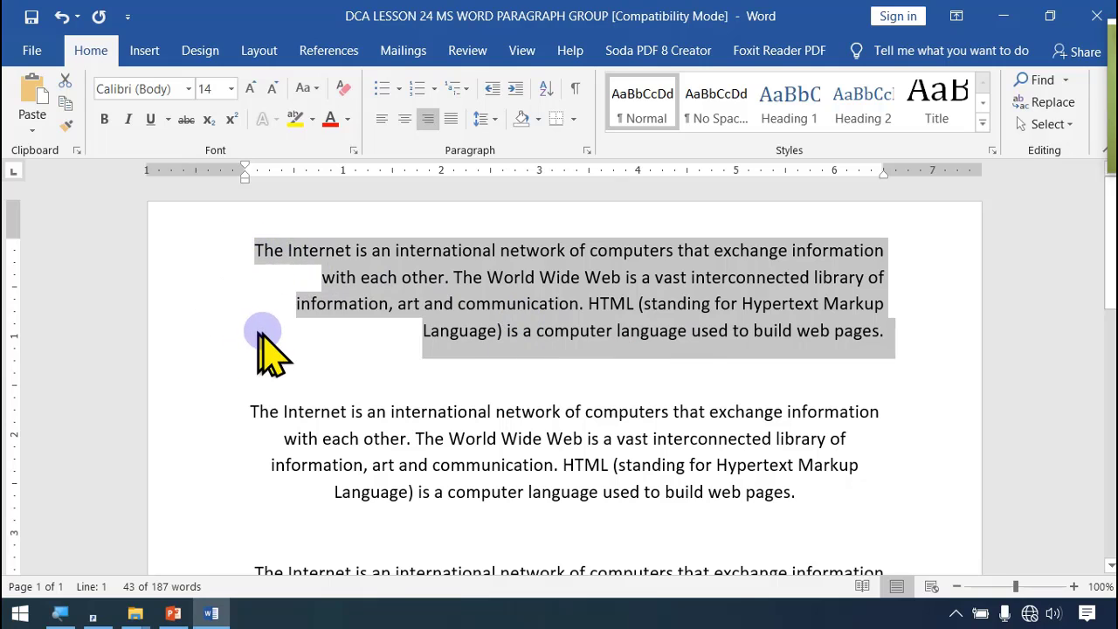
# Step: Justify the first Internet paragraph, and return it to left alignment
pyautogui.click(451, 118)
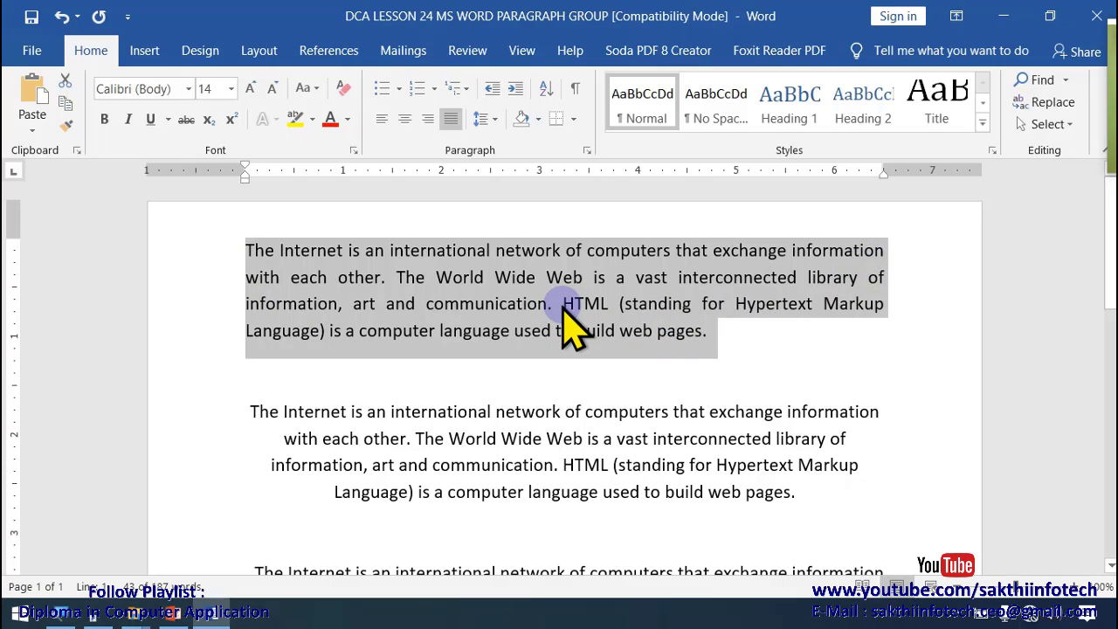
pyautogui.click(382, 117)
pyautogui.keyDown('ctrl'); pyautogui.scroll(-1, 511, 437); pyautogui.keyUp('ctrl')
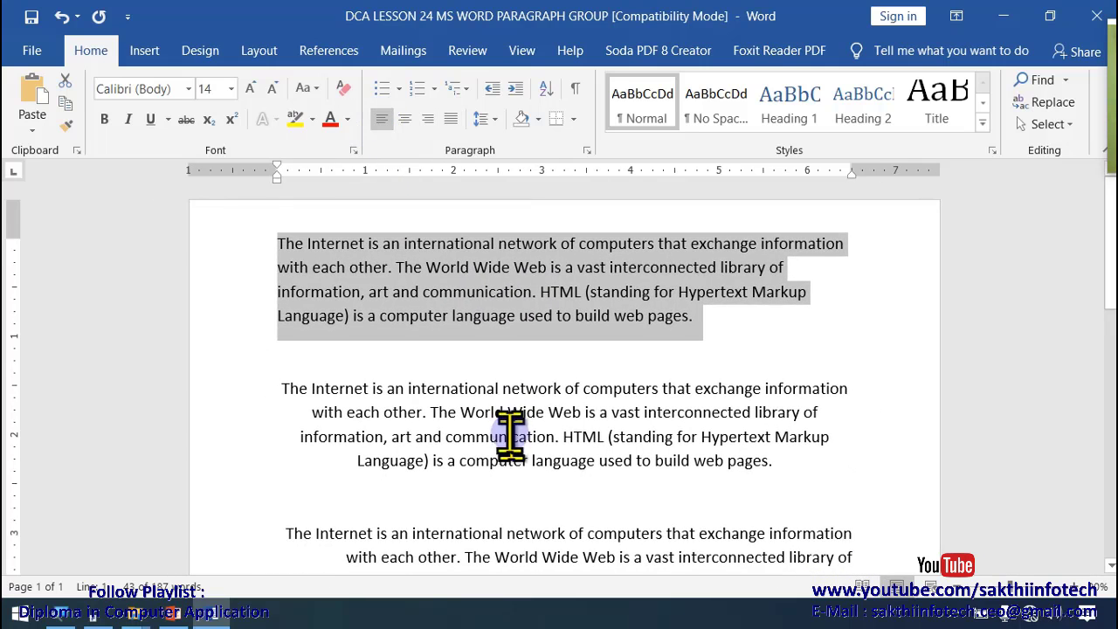
pyautogui.scroll(-1, 392, 341)
pyautogui.click(365, 257)
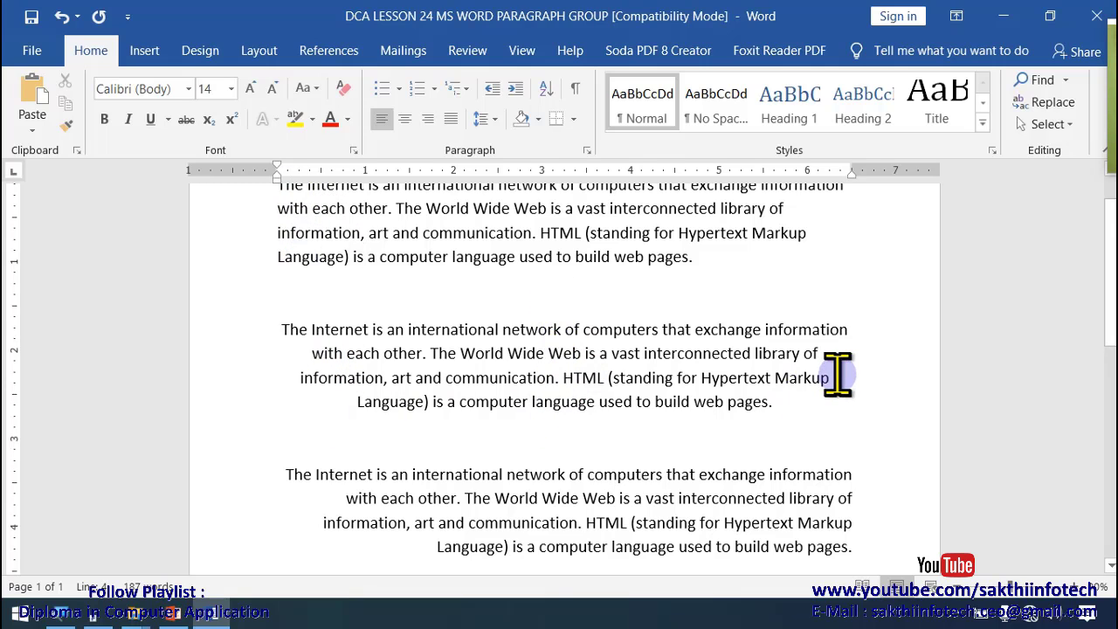
# Step: Review the alignment of the remaining paragraphs and the available line spacing choices
pyautogui.scroll(-3, 830, 376)
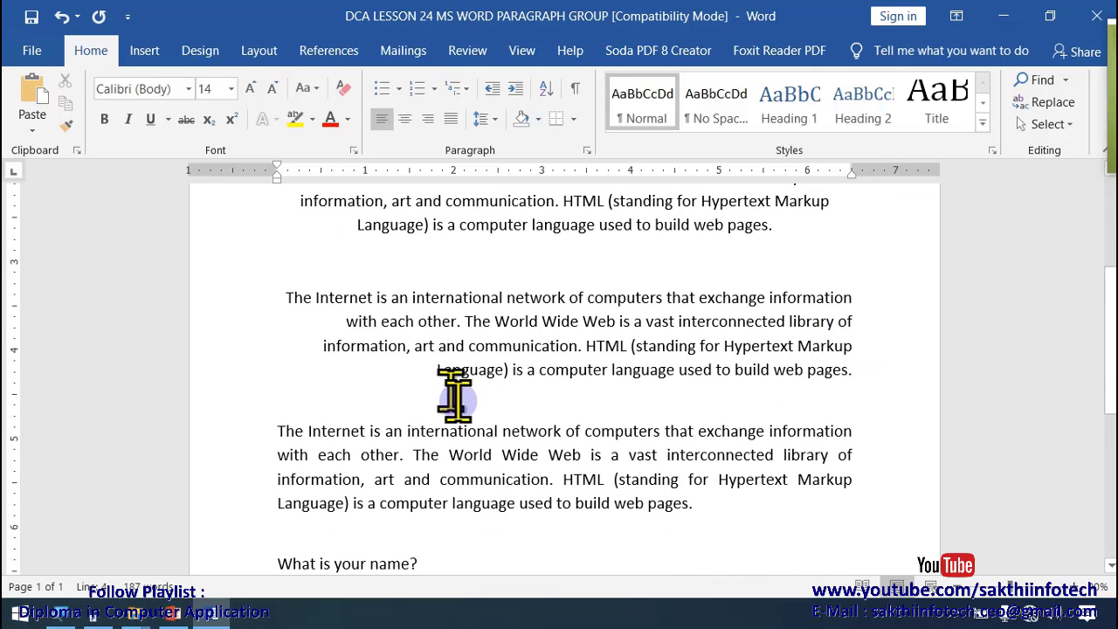
pyautogui.scroll(-2, 449, 402)
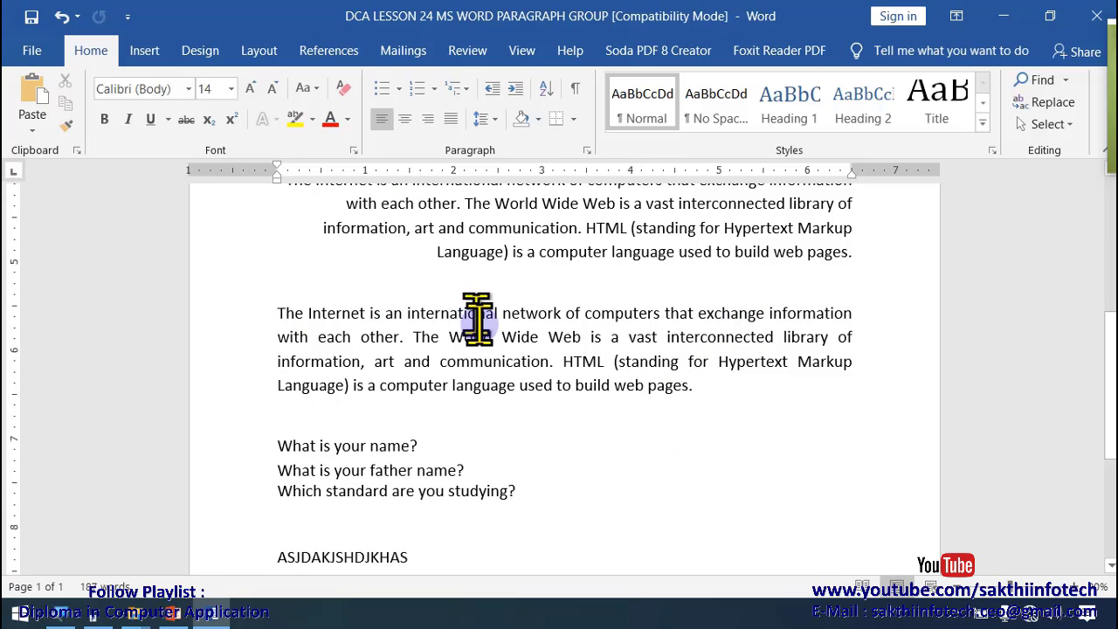
pyautogui.scroll(-2, 454, 327)
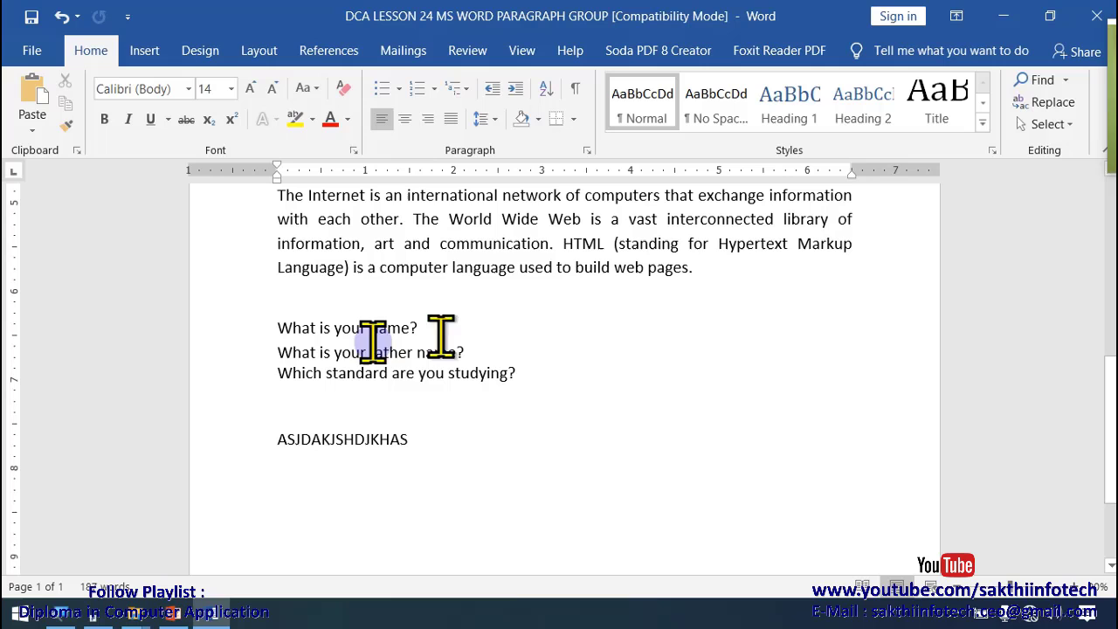
pyautogui.click(495, 122)
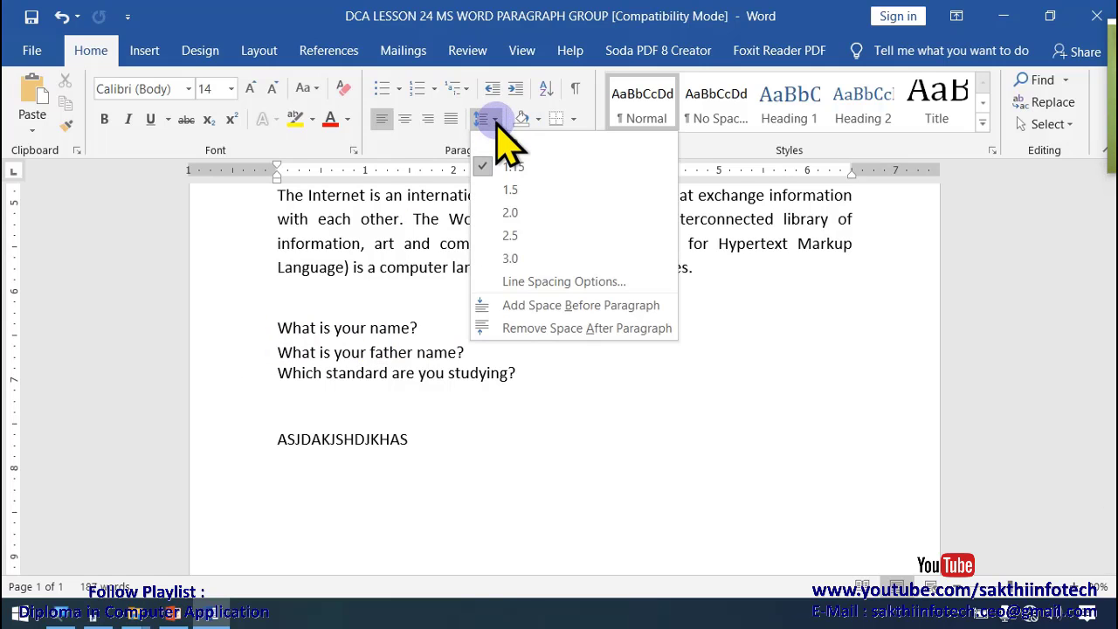
pyautogui.click(777, 393)
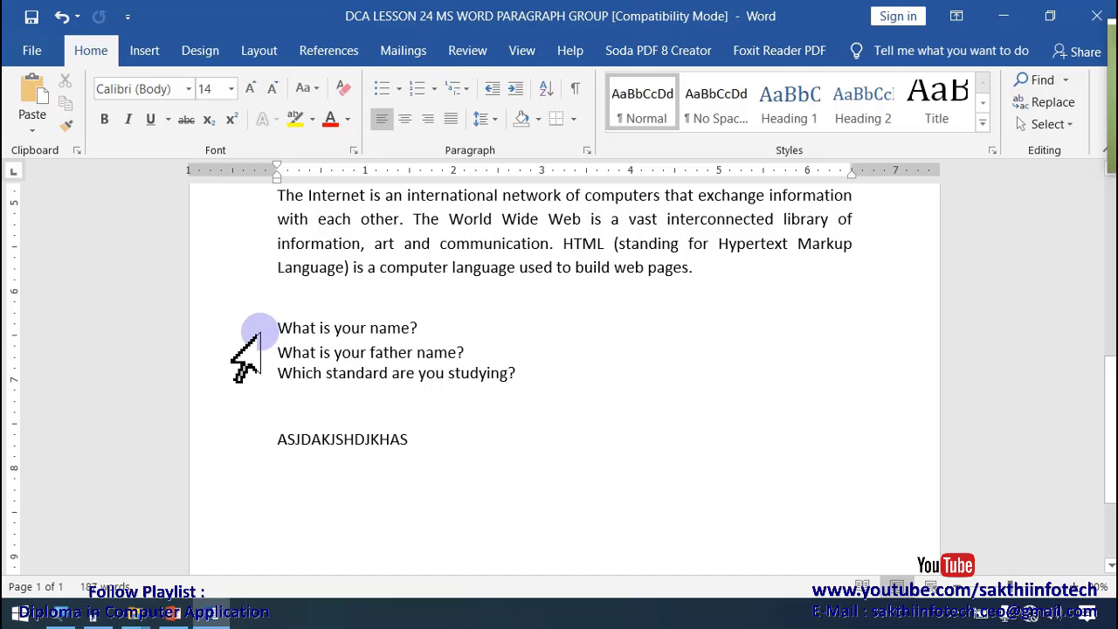
# Step: Set the line spacing of the three question lines below the Internet paragraphs to 2.0
pyautogui.keyDown('ctrl'); pyautogui.scroll(5, 260, 334); pyautogui.keyUp('ctrl')
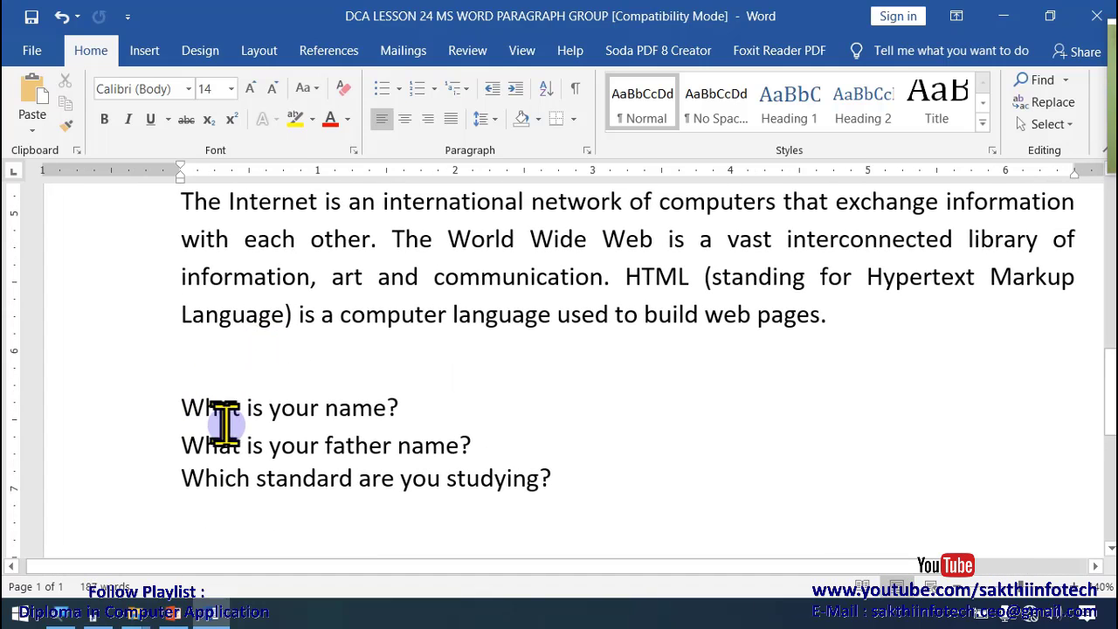
pyautogui.scroll(-3, 225, 428)
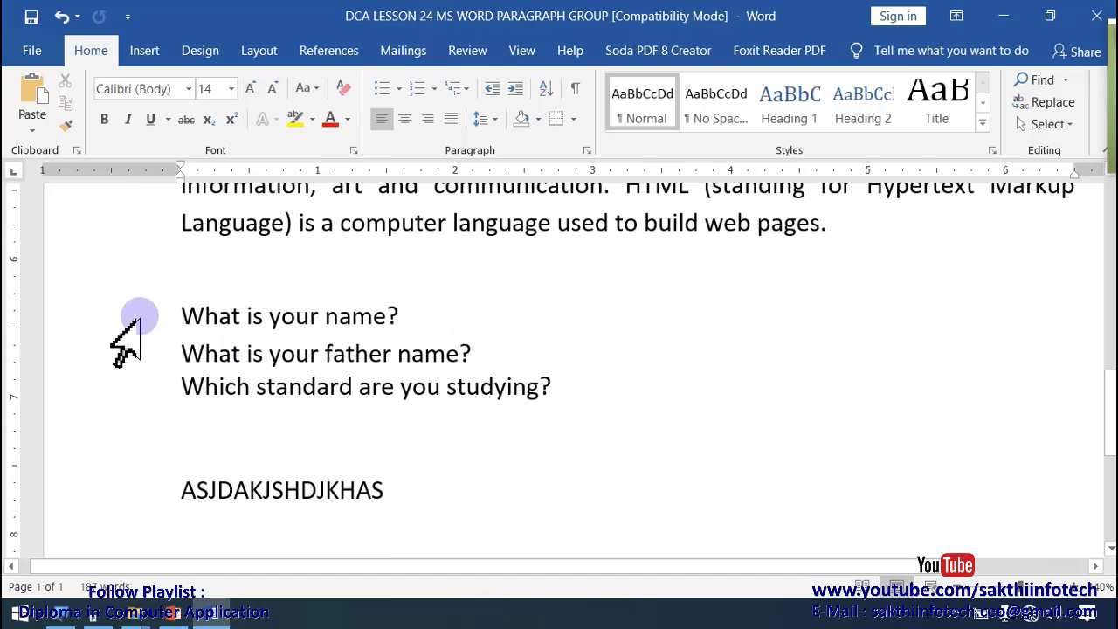
pyautogui.moveTo(138, 312); pyautogui.dragTo(128, 398)
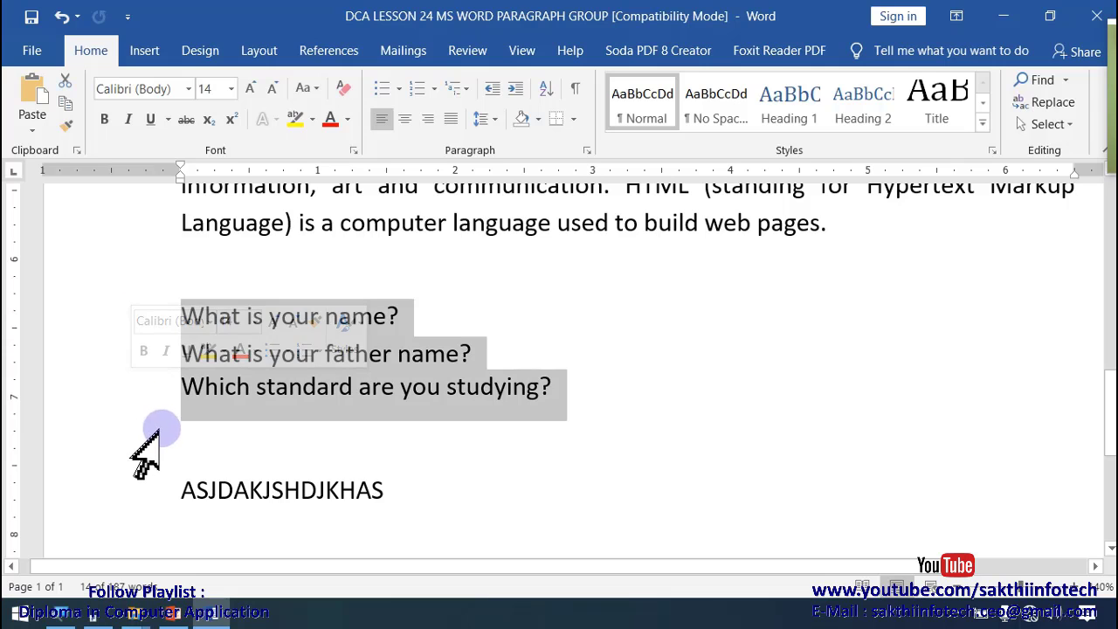
pyautogui.click(483, 118)
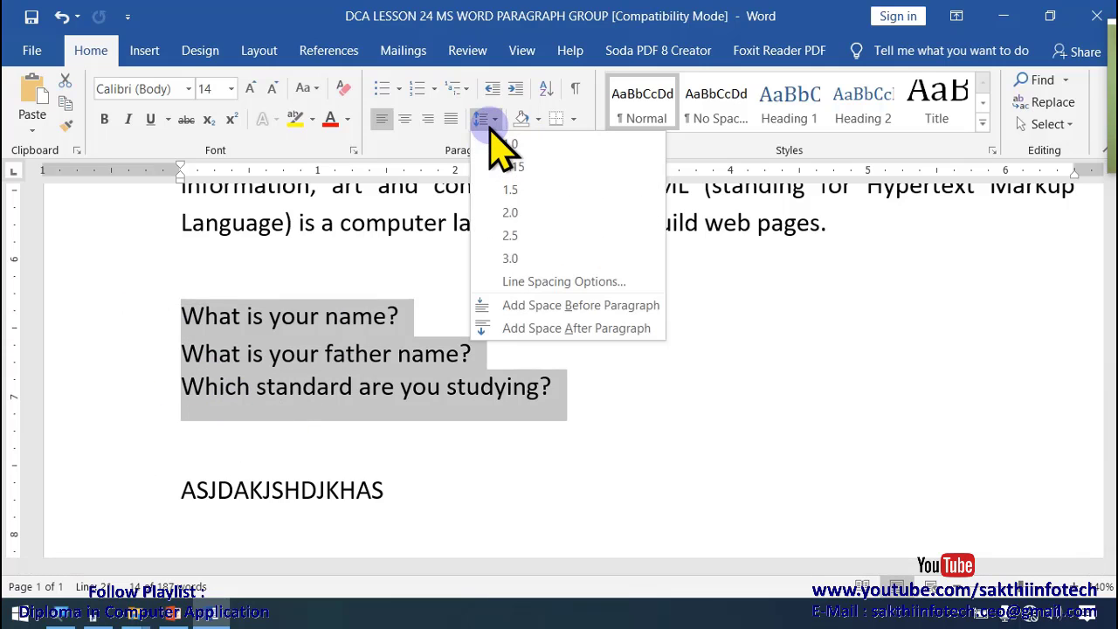
pyautogui.click(525, 213)
pyautogui.click(301, 321)
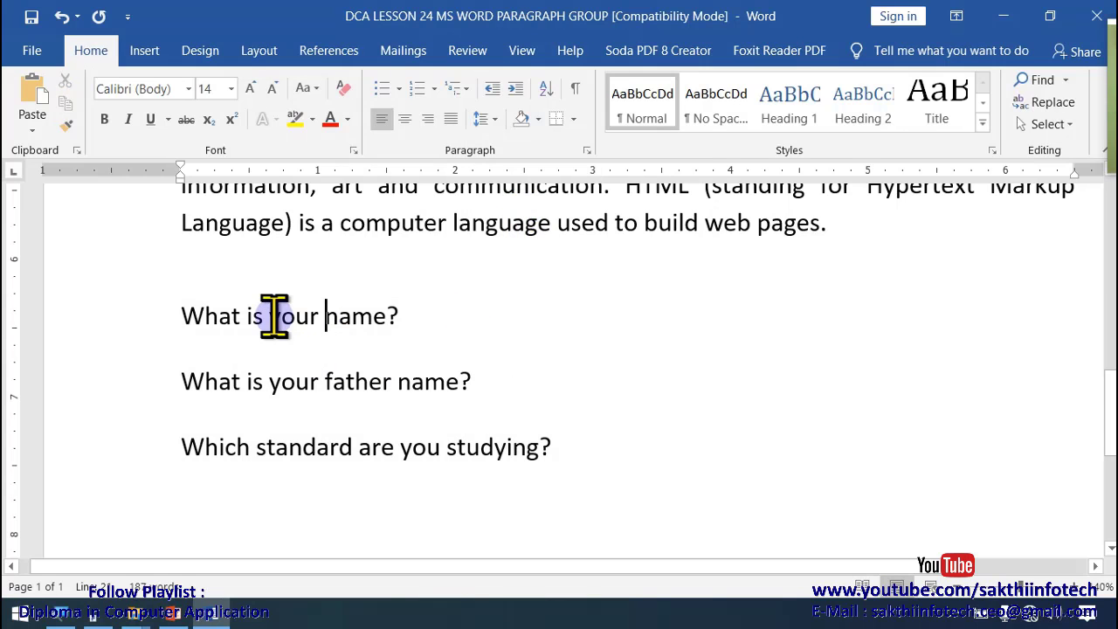
pyautogui.click(343, 288)
# Step: Change the line spacing of the three question lines to 1.15
pyautogui.moveTo(124, 320); pyautogui.dragTo(122, 451)
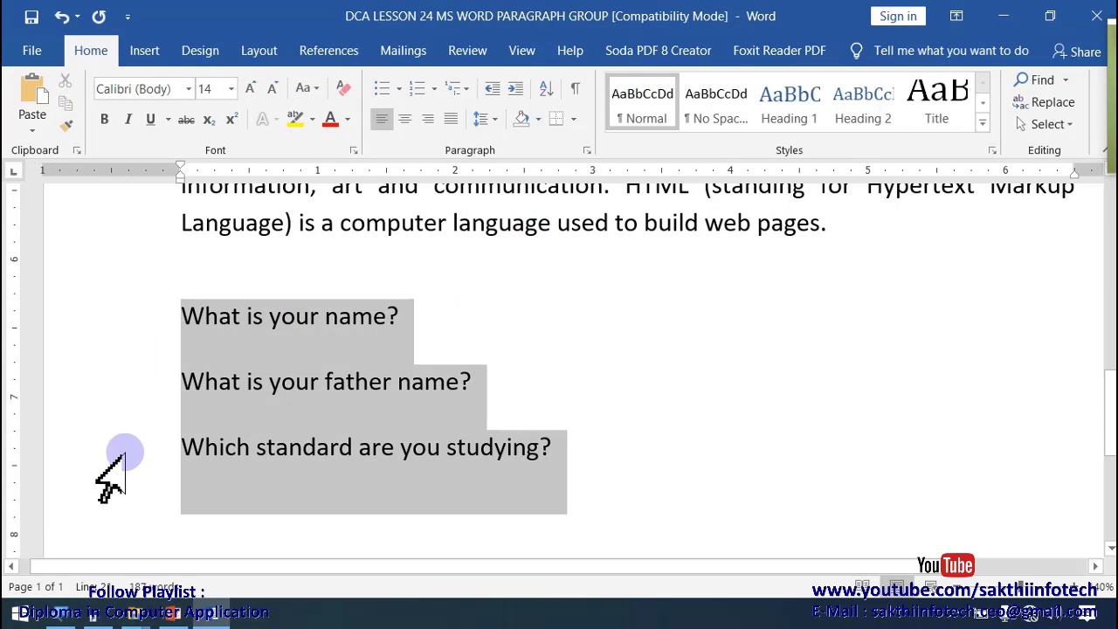
pyautogui.click(491, 120)
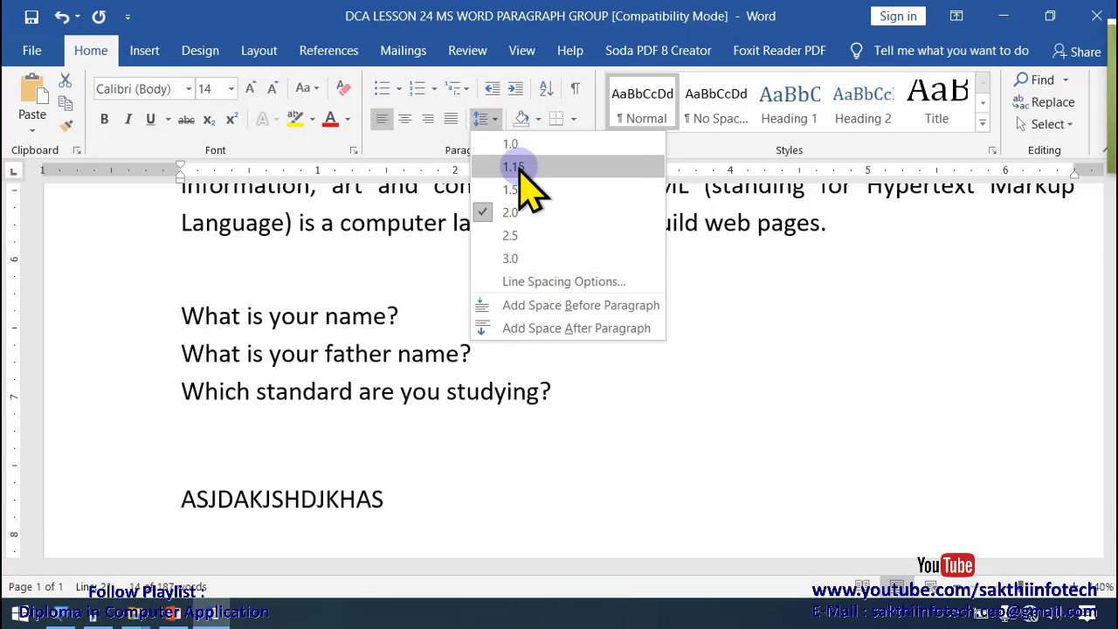
pyautogui.click(514, 167)
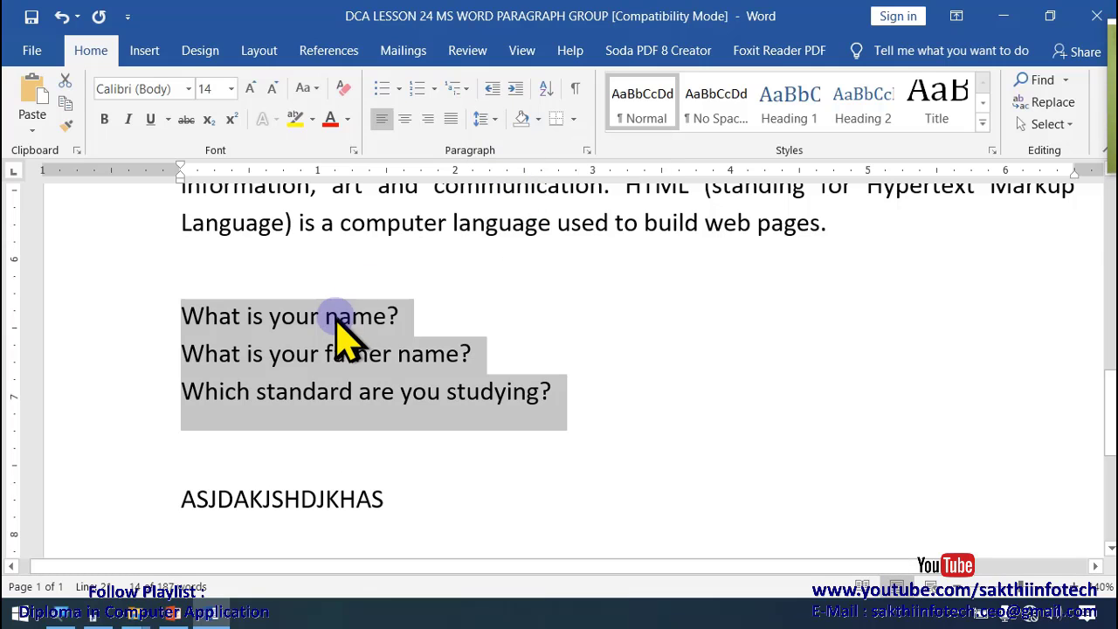
# Step: Add space after and space before each of the three question paragraphs
pyautogui.click(495, 120)
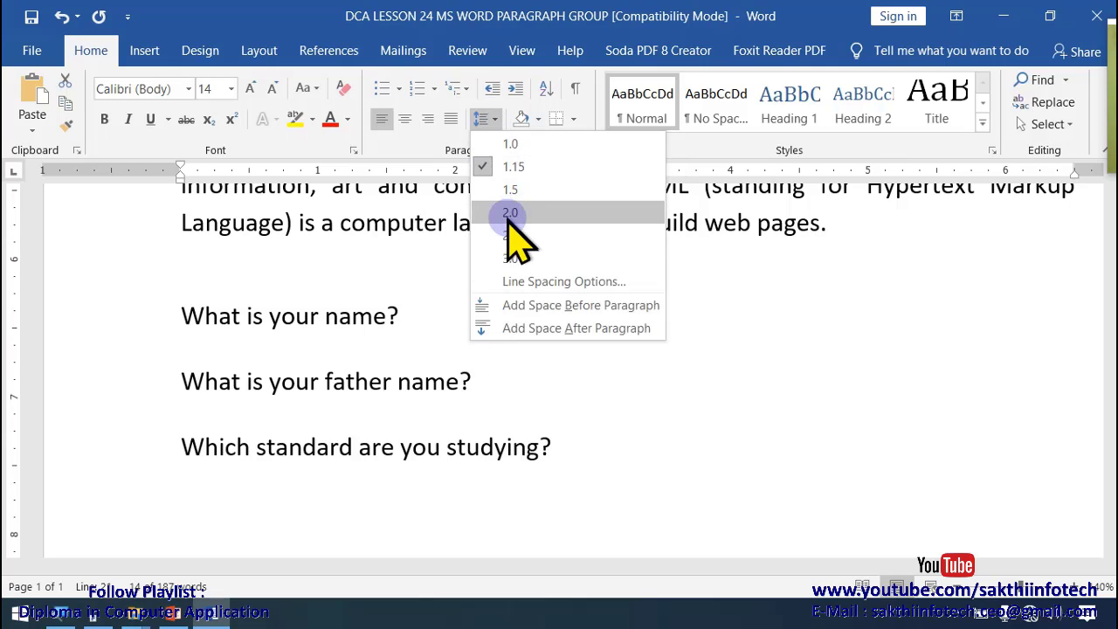
pyautogui.click(605, 330)
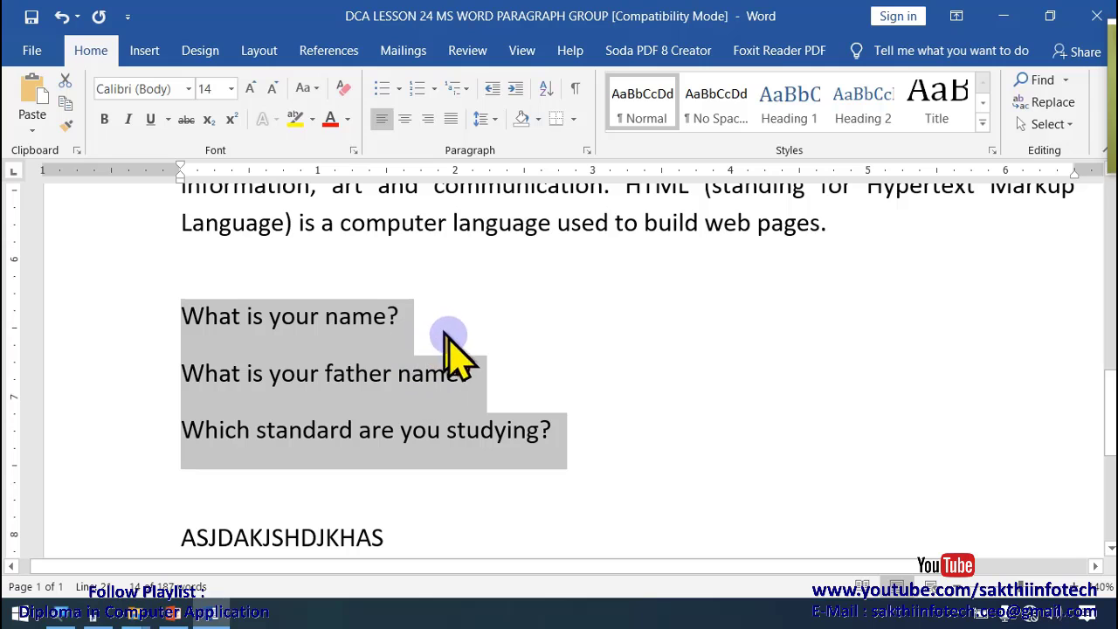
pyautogui.click(486, 122)
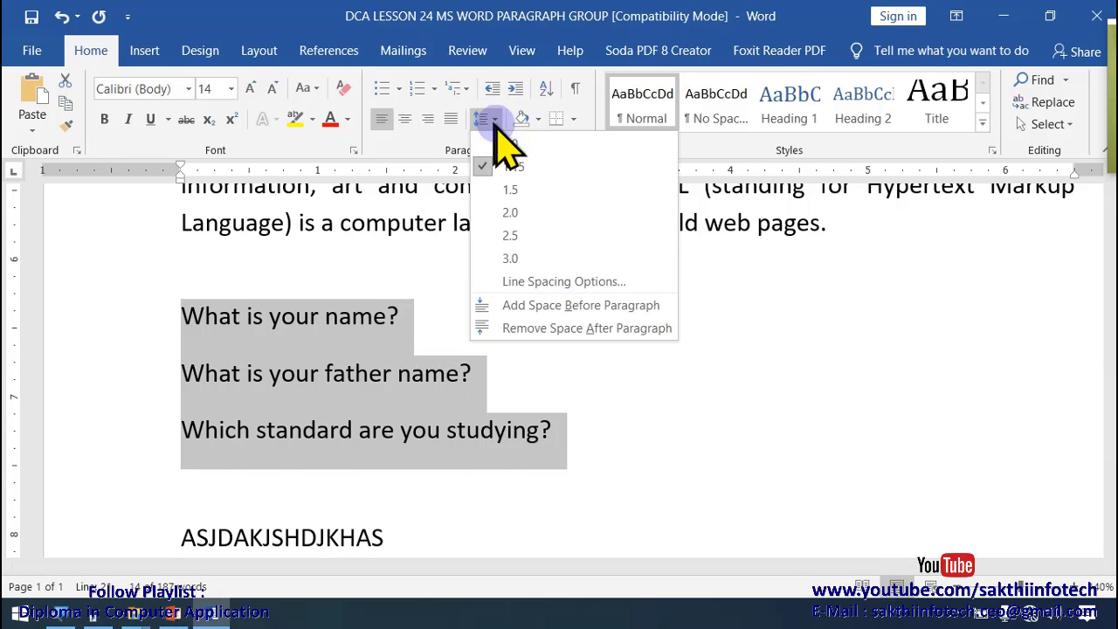
pyautogui.click(566, 307)
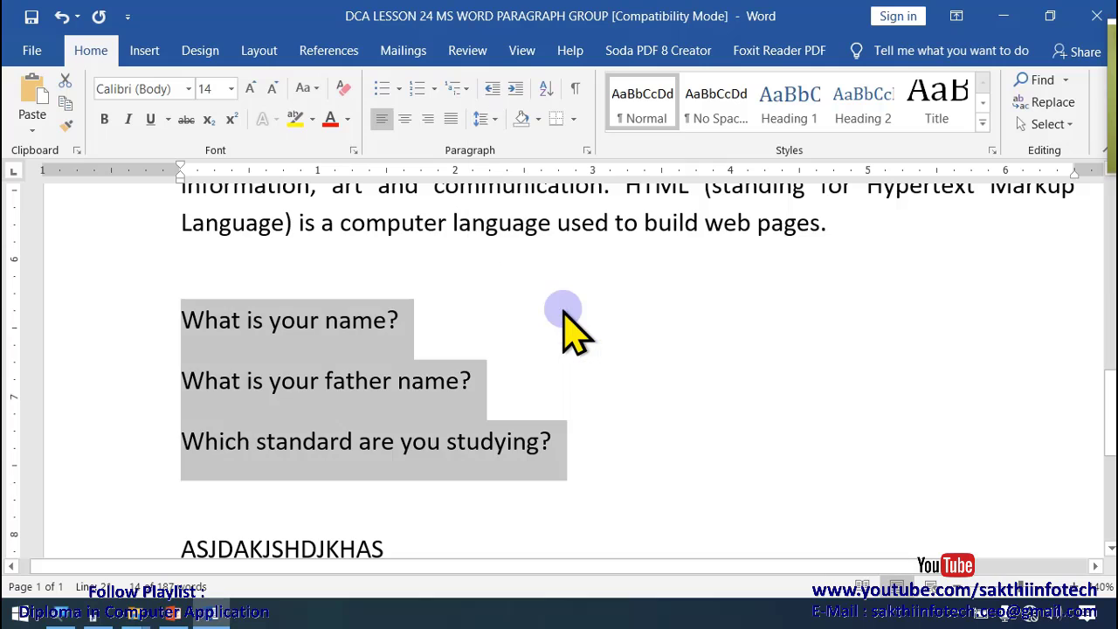
pyautogui.click(483, 119)
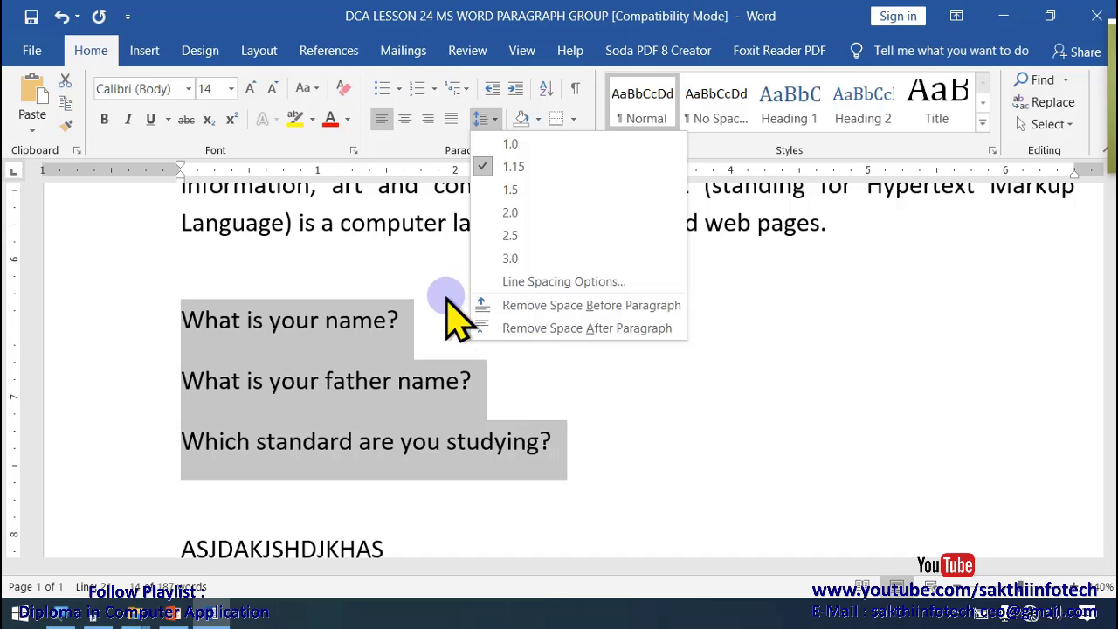
pyautogui.click(546, 305)
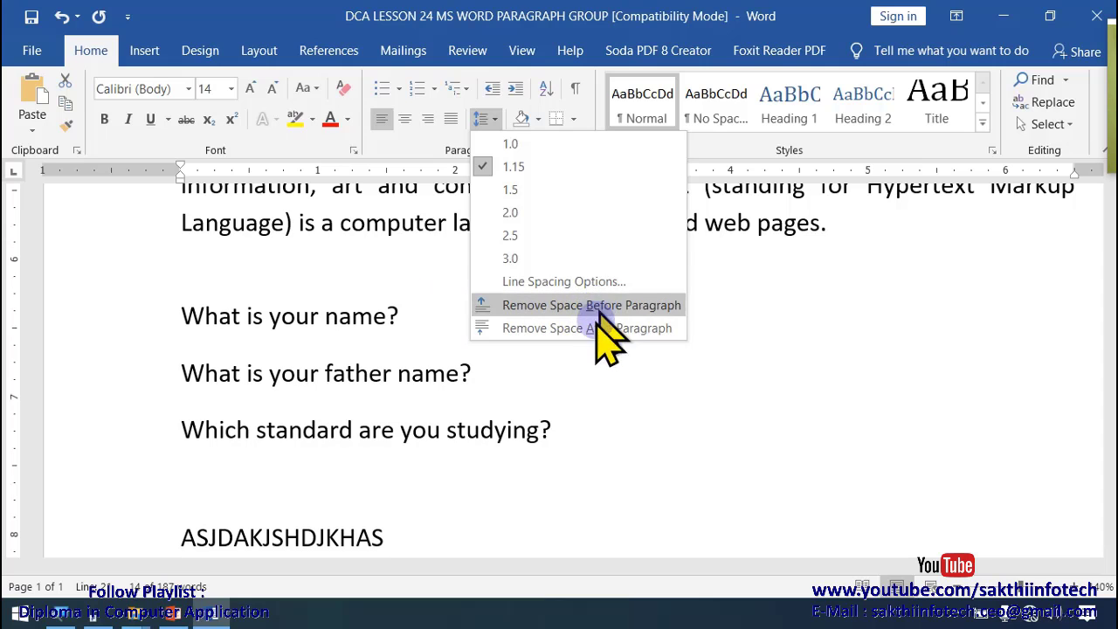
pyautogui.click(617, 305)
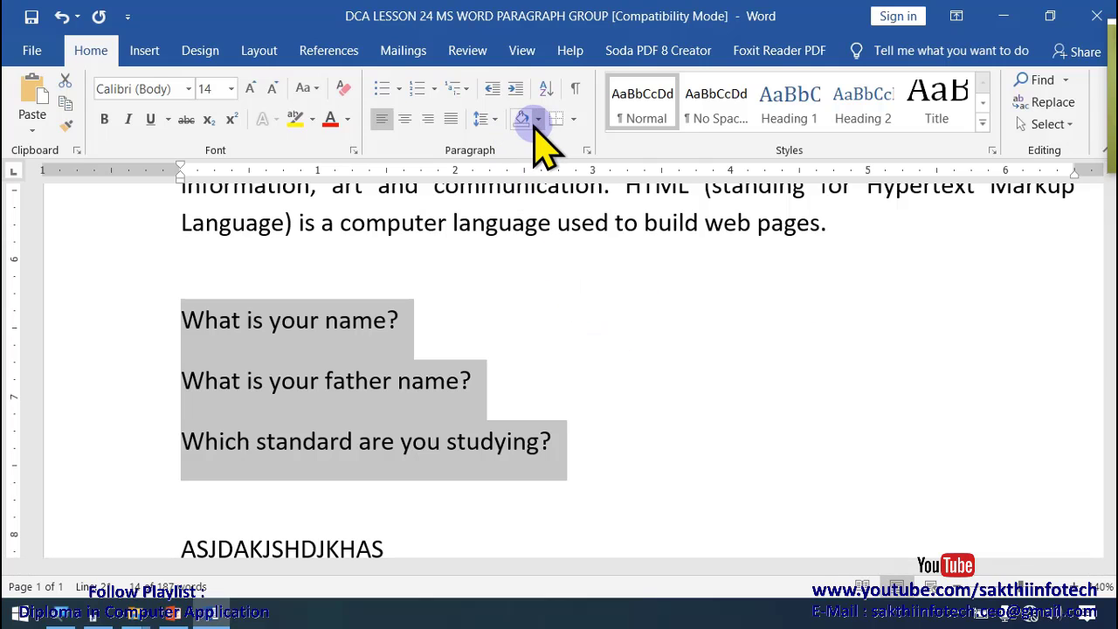
# Step: Shade the justified Internet paragraph above the questions with the standard yellow color
pyautogui.click(538, 119)
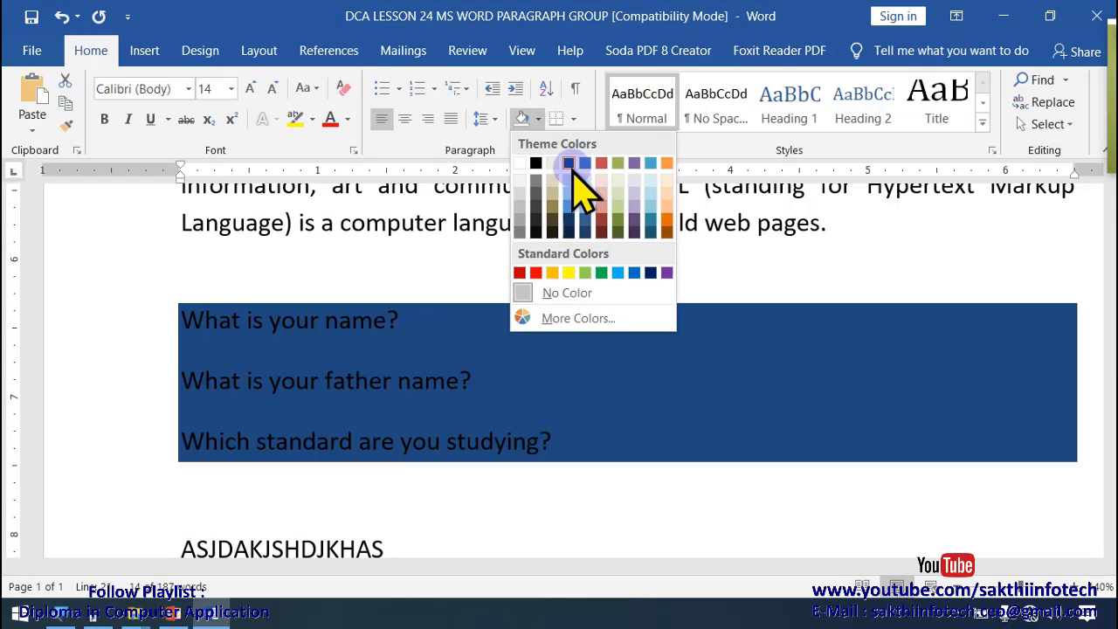
pyautogui.click(474, 280)
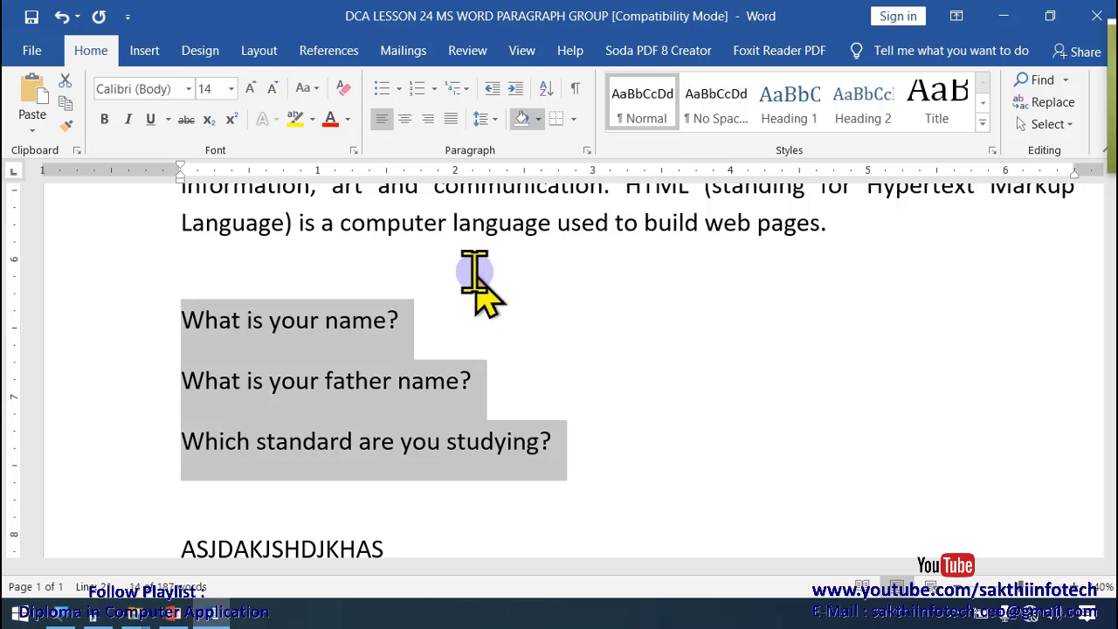
pyautogui.scroll(3, 466, 280)
pyautogui.click(467, 301)
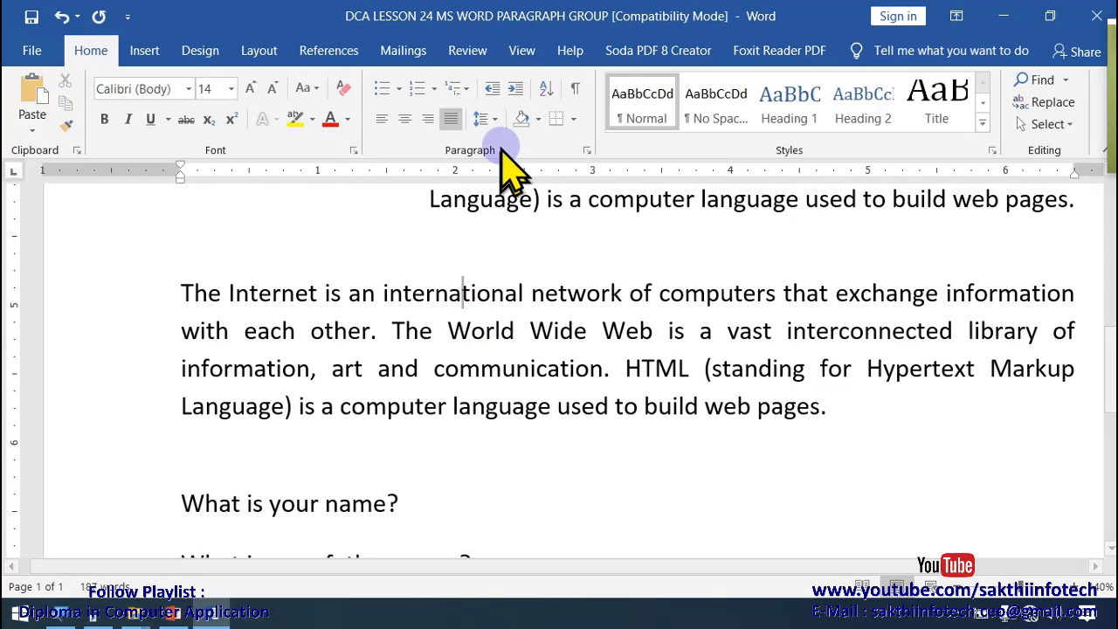
pyautogui.click(537, 119)
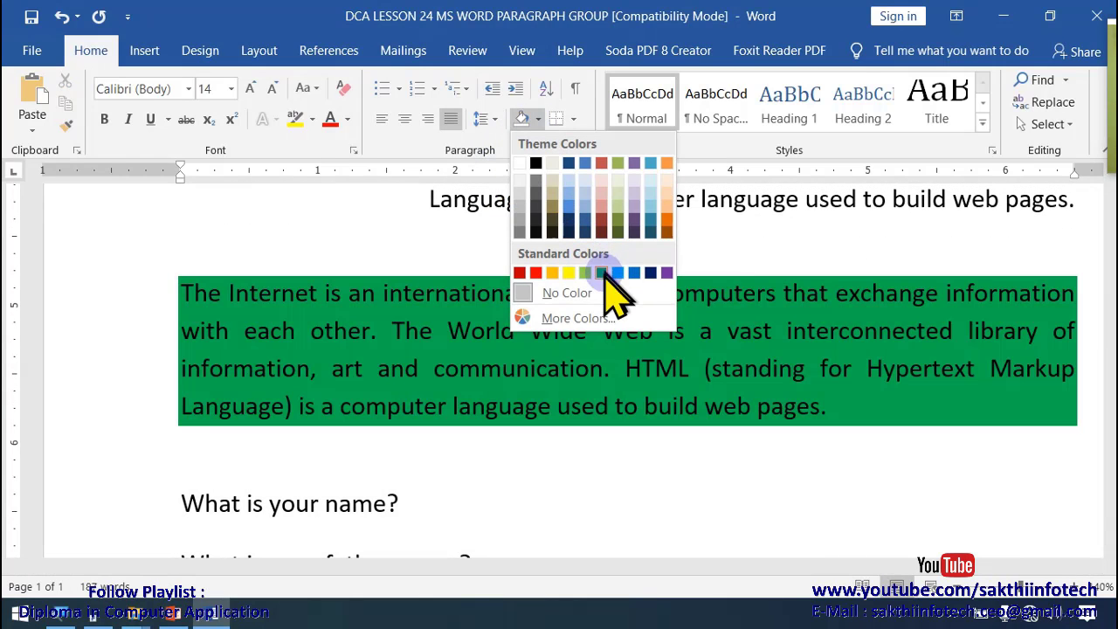
pyautogui.click(568, 273)
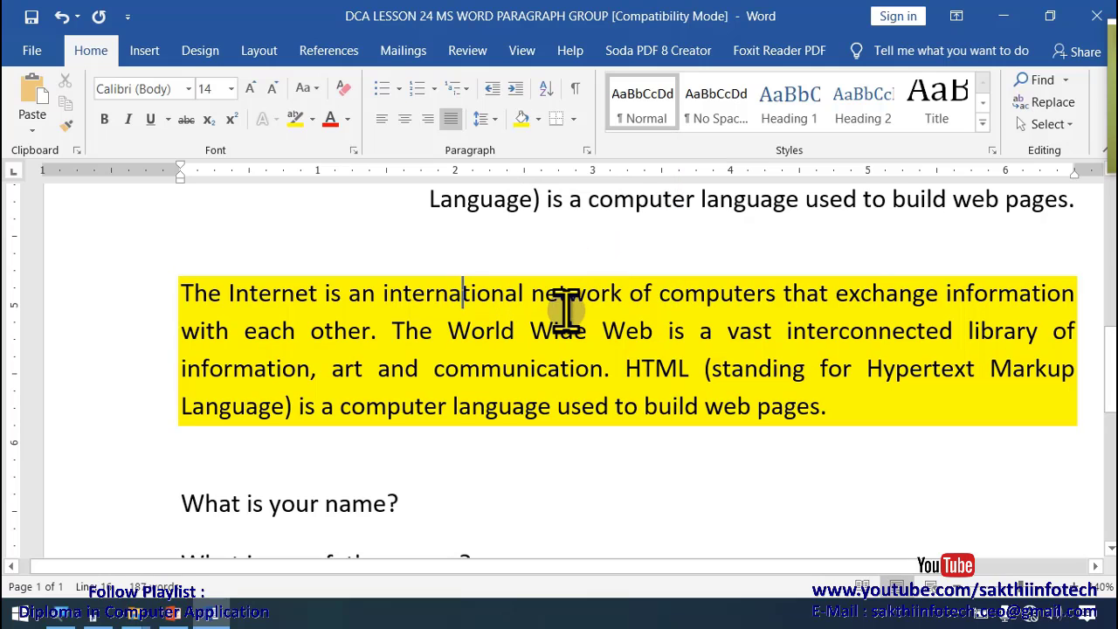
# Step: Highlight the word "computer" in yellow in the last line of the right-aligned Internet paragraph
pyautogui.click(634, 197)
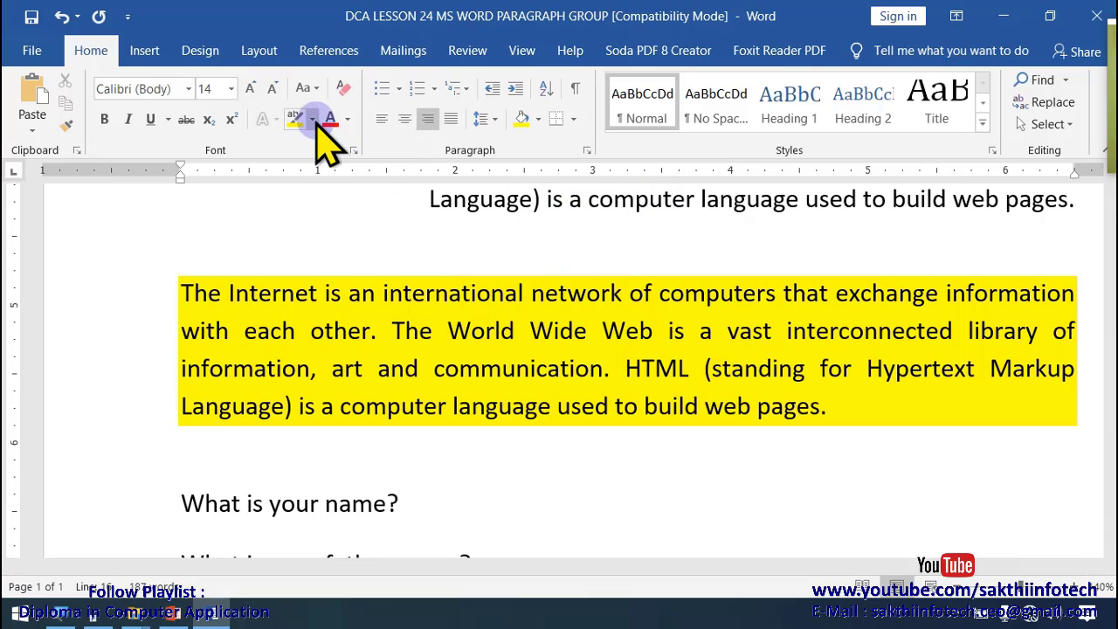
pyautogui.click(312, 120)
pyautogui.click(300, 147)
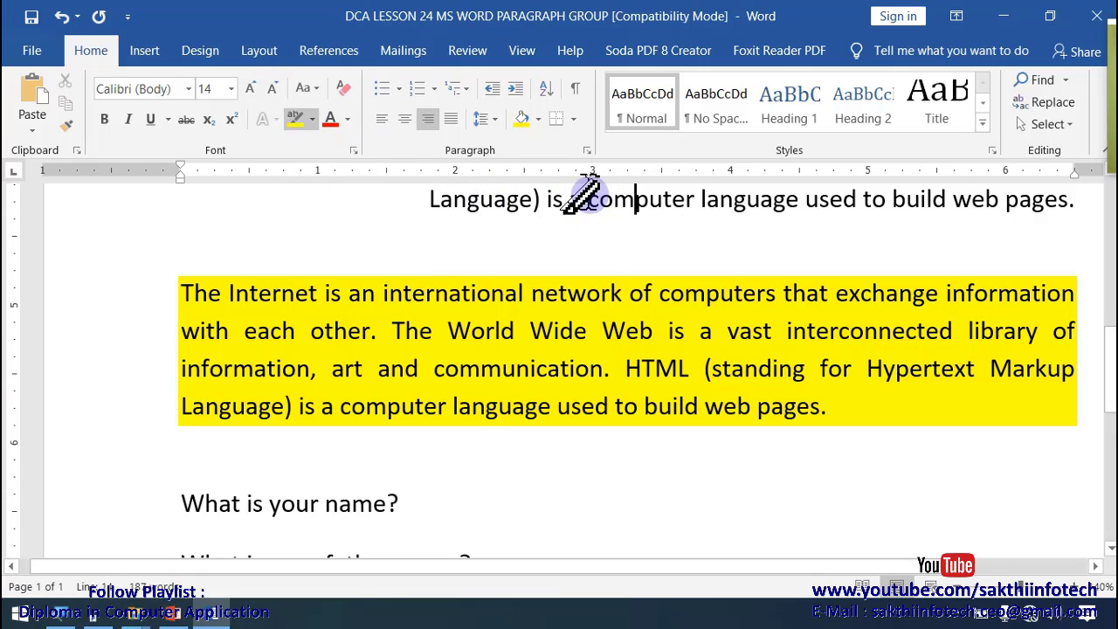
pyautogui.moveTo(584, 201); pyautogui.dragTo(688, 203)
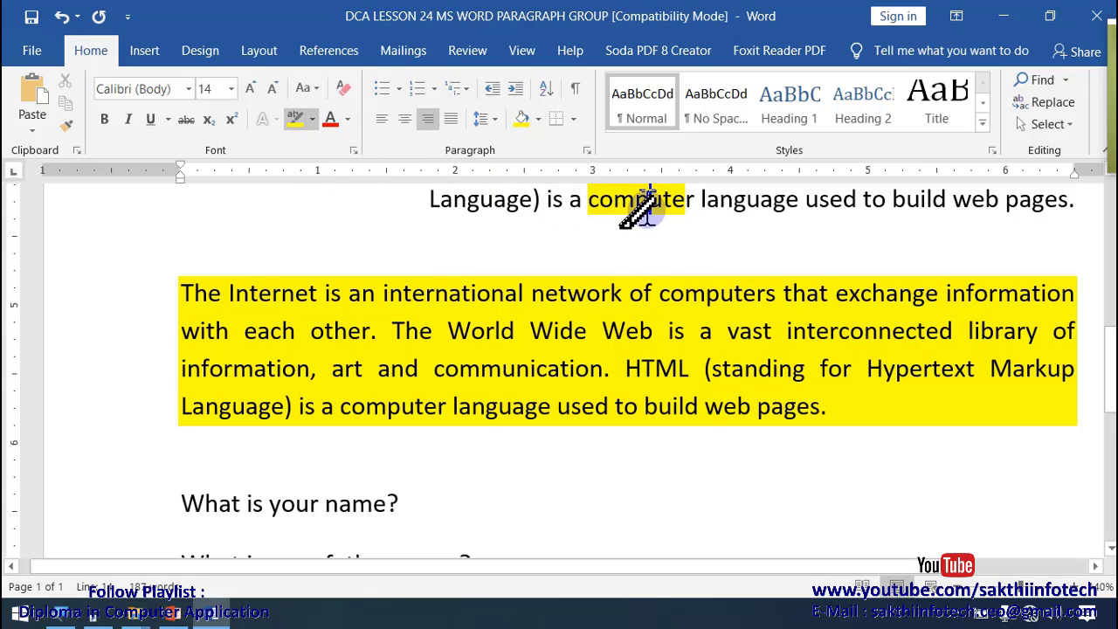
pyautogui.press('Escape')
pyautogui.click(651, 201)
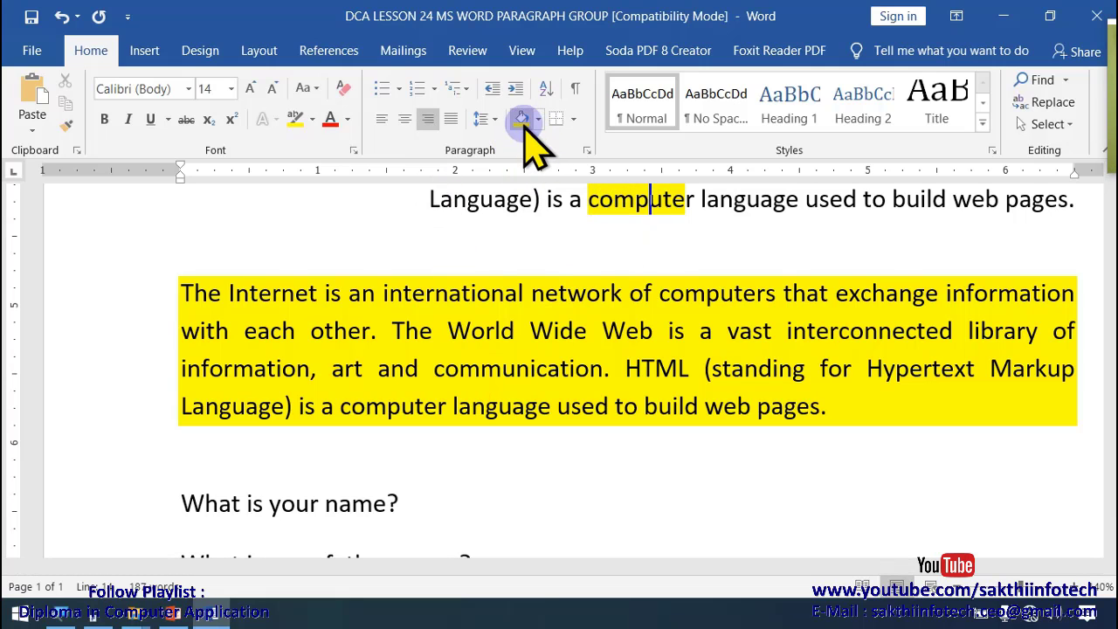
# Step: Remove the yellow shading from the justified Internet paragraph by choosing No Color
pyautogui.click(502, 367)
pyautogui.scroll(-5, 507, 349)
pyautogui.scroll(3, 525, 288)
pyautogui.click(526, 276)
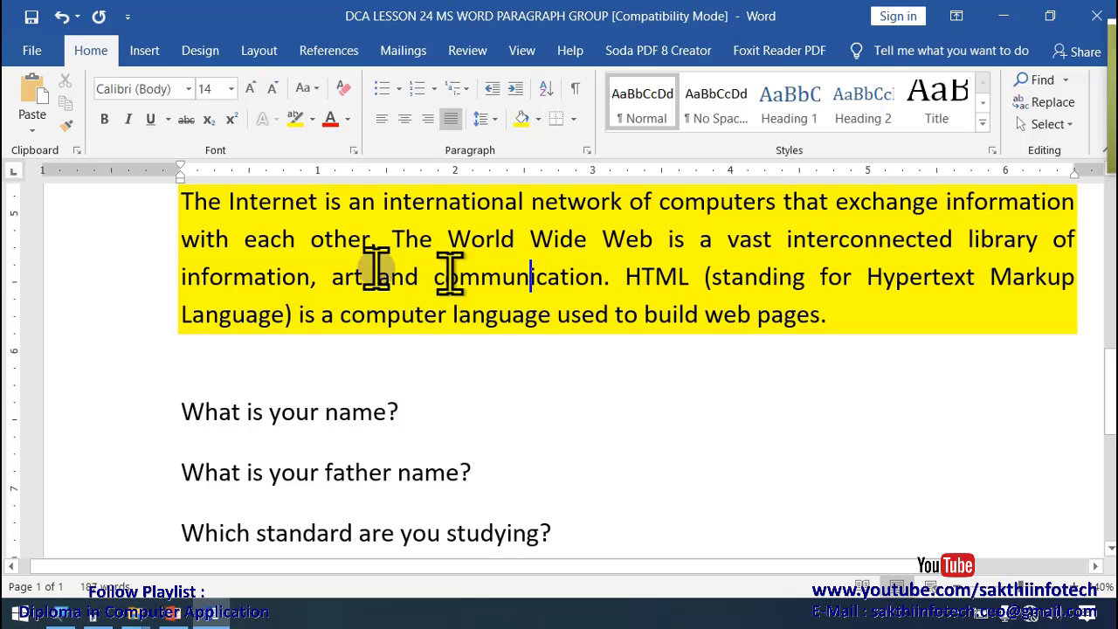
pyautogui.click(537, 119)
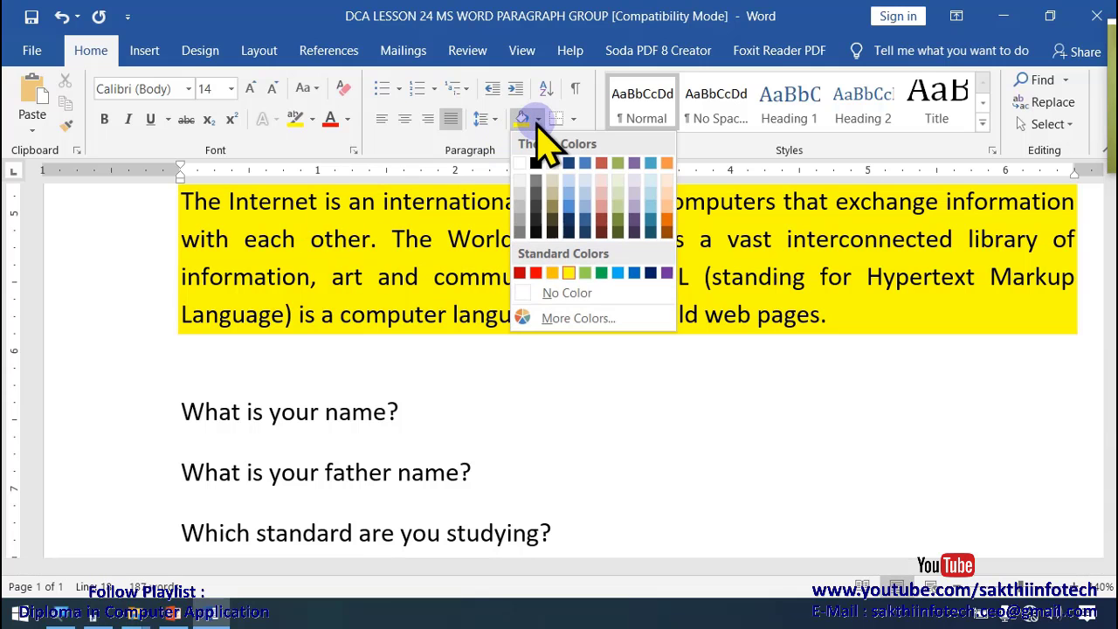
pyautogui.click(553, 293)
pyautogui.click(566, 405)
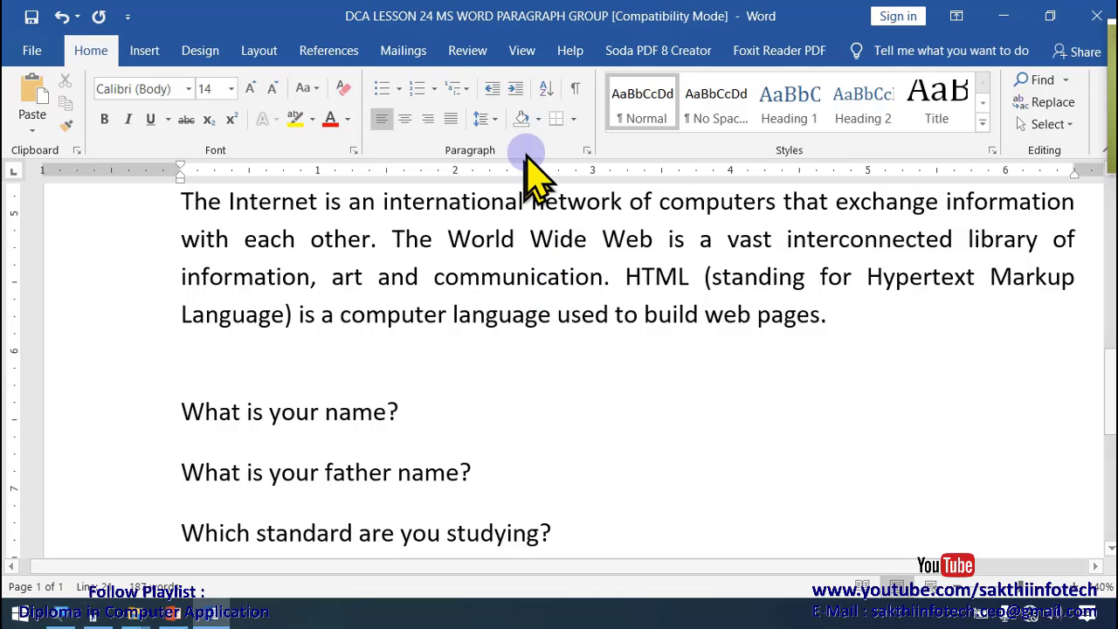
# Step: Apply All Borders to the three question paragraphs, and look over the other border options
pyautogui.click(574, 120)
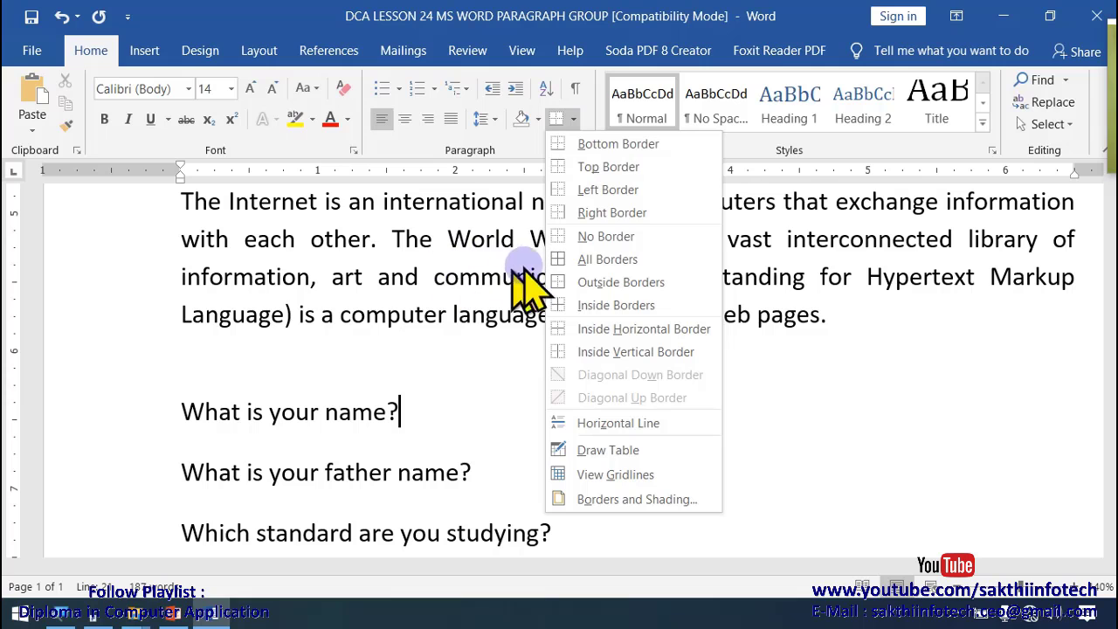
pyautogui.click(492, 379)
pyautogui.scroll(-3, 494, 381)
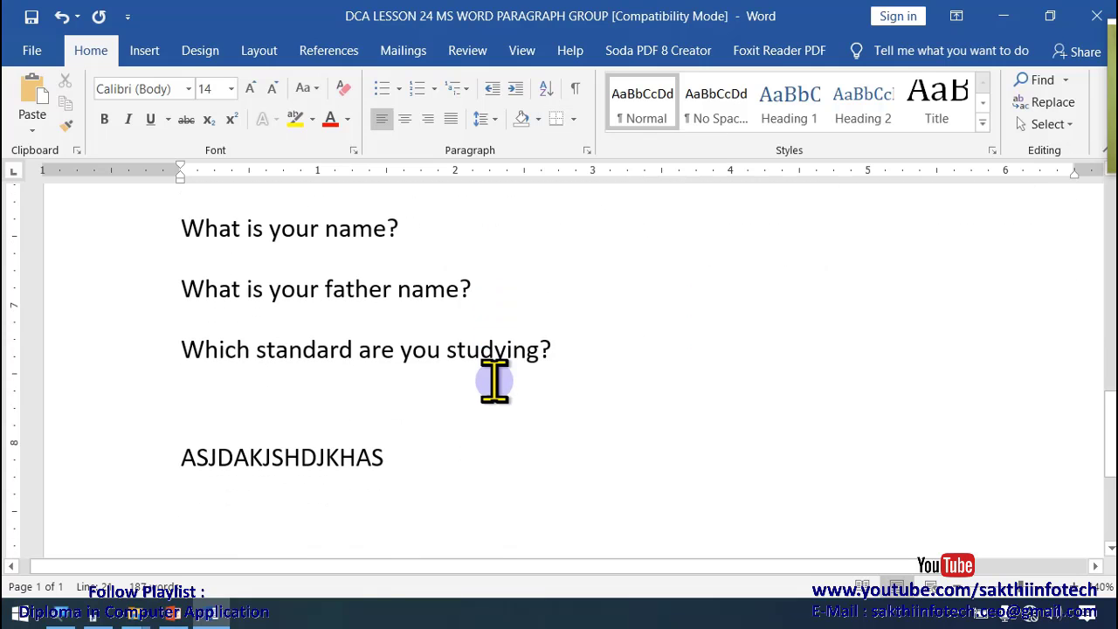
pyautogui.scroll(2, 489, 380)
pyautogui.moveTo(184, 320); pyautogui.dragTo(572, 440)
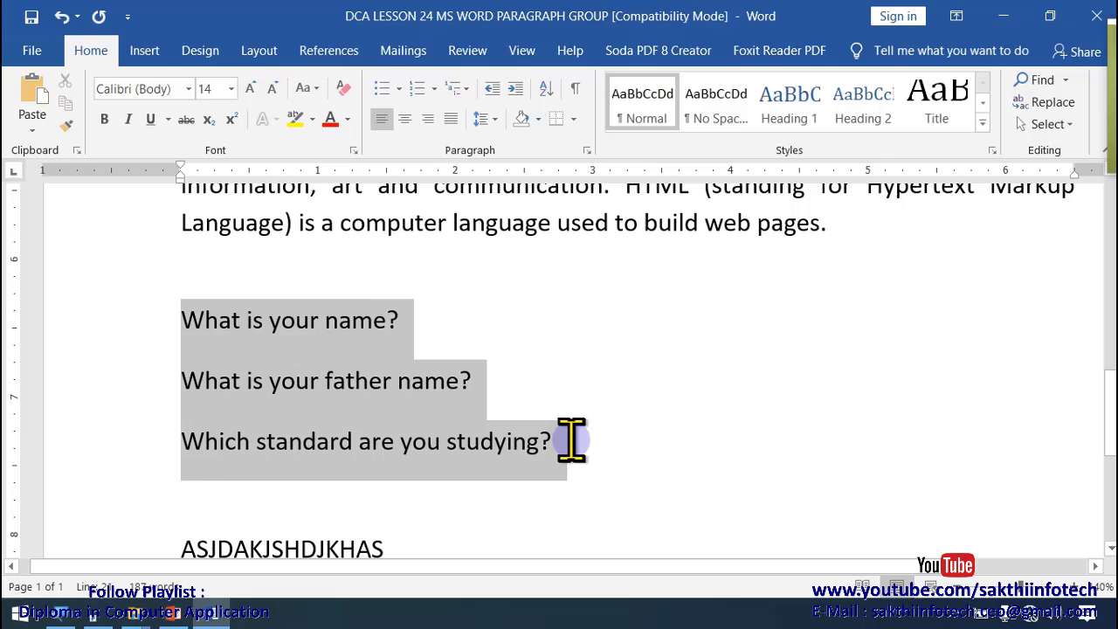
pyautogui.click(574, 123)
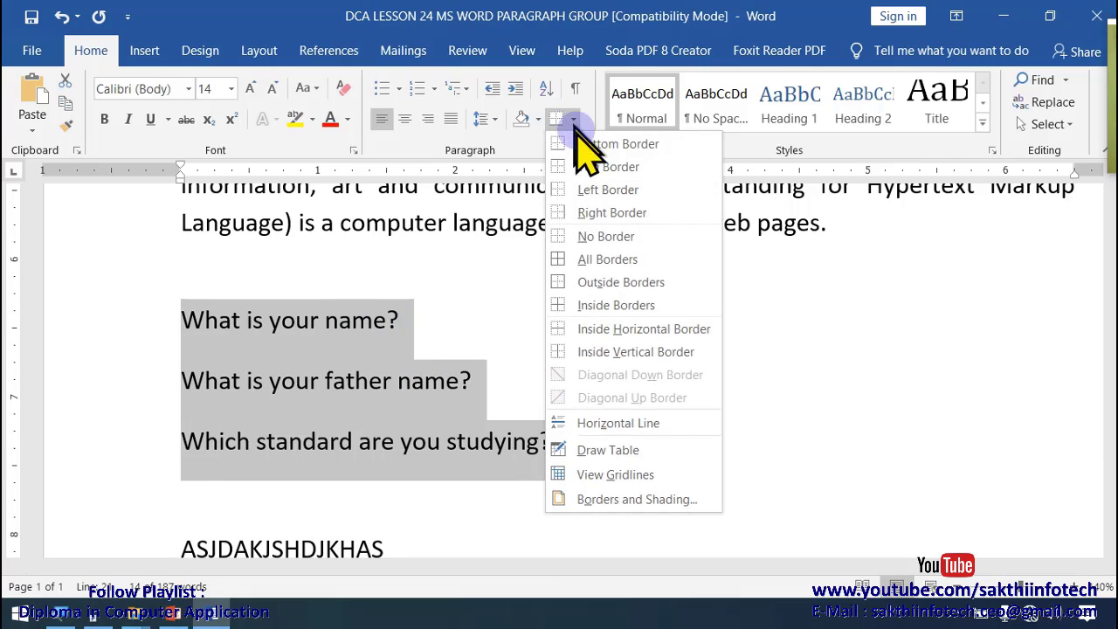
pyautogui.click(608, 261)
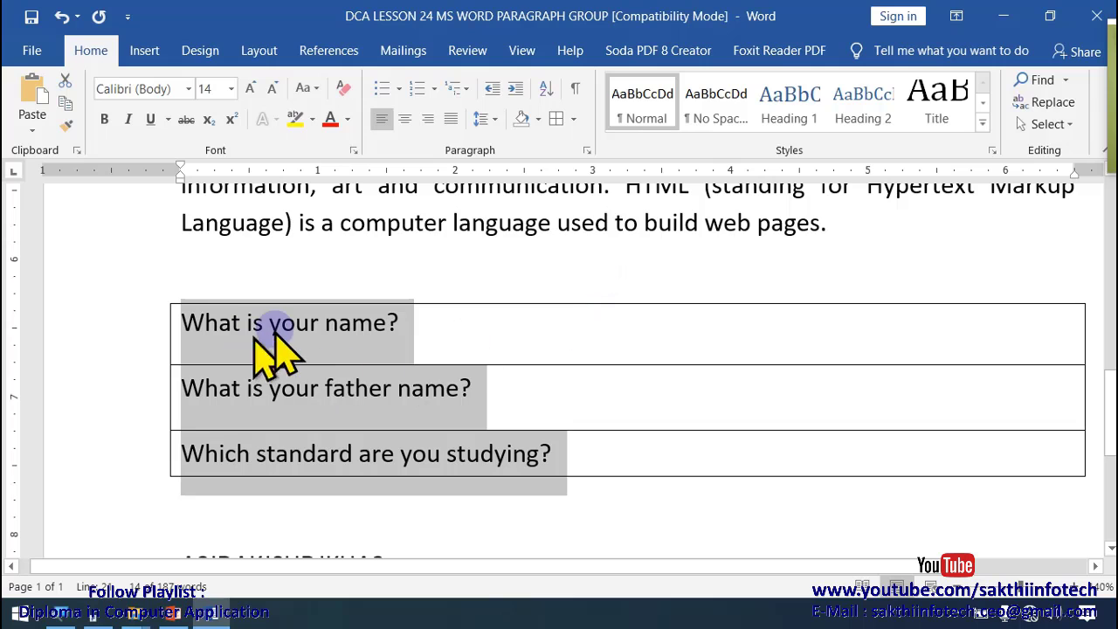
pyautogui.click(205, 322)
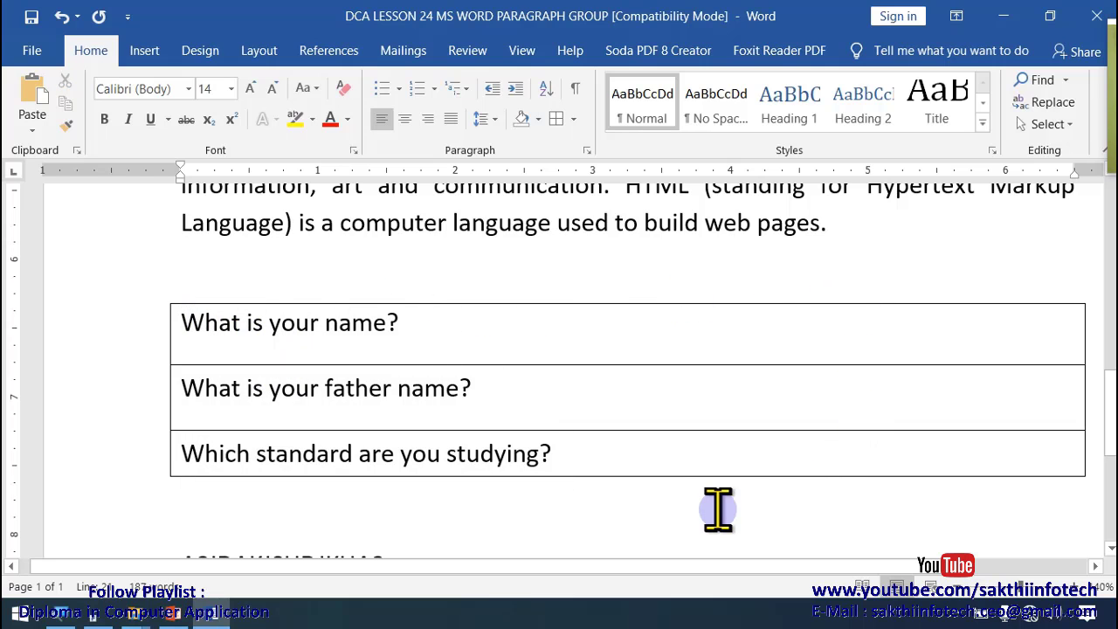
pyautogui.click(573, 119)
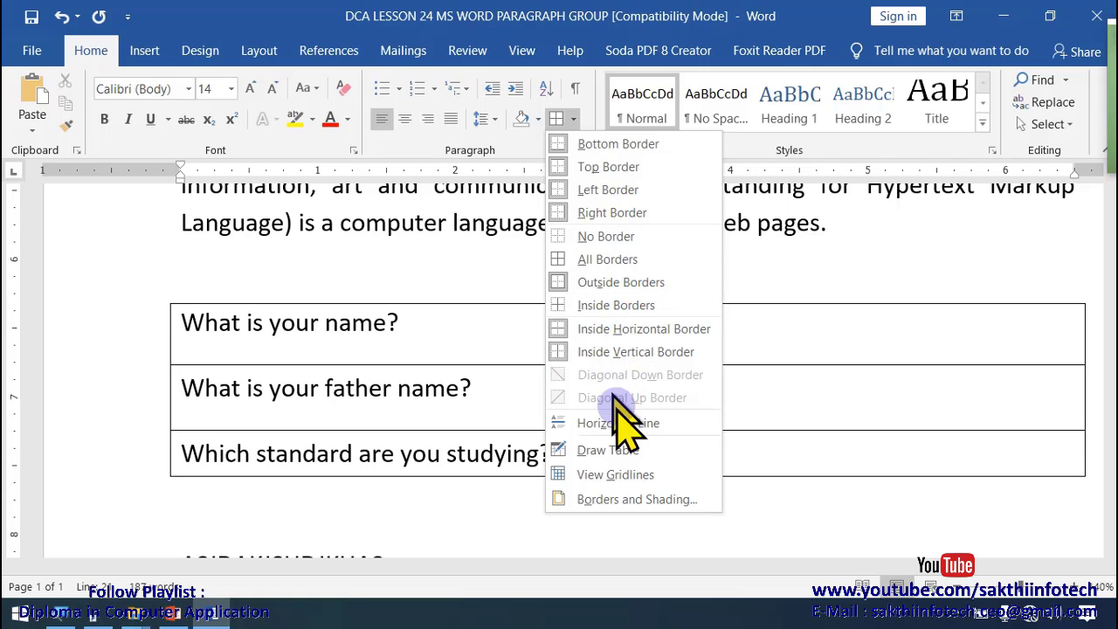
pyautogui.click(834, 273)
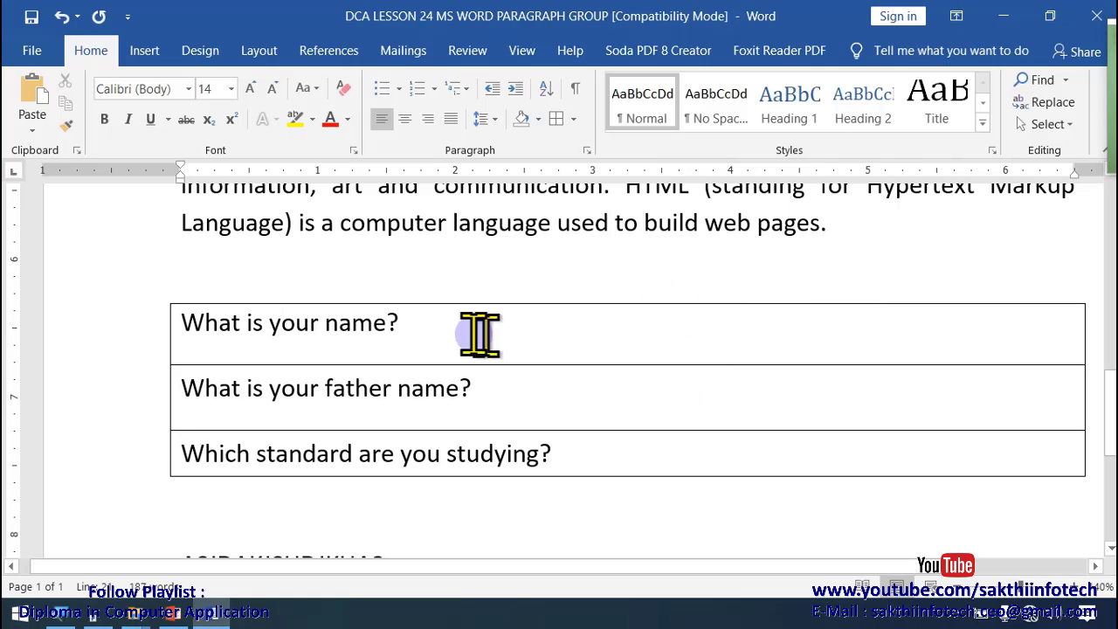
# Step: Review the bullet library, the numbering formats and the multilevel list styles without applying any of them
pyautogui.scroll(3, 491, 312)
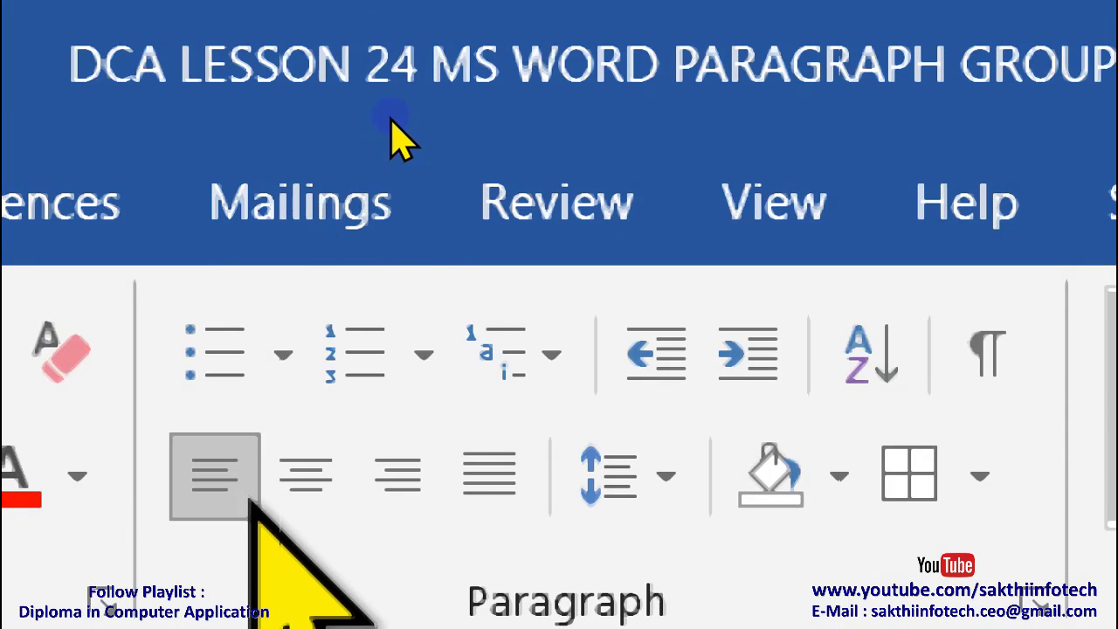
pyautogui.click(283, 356)
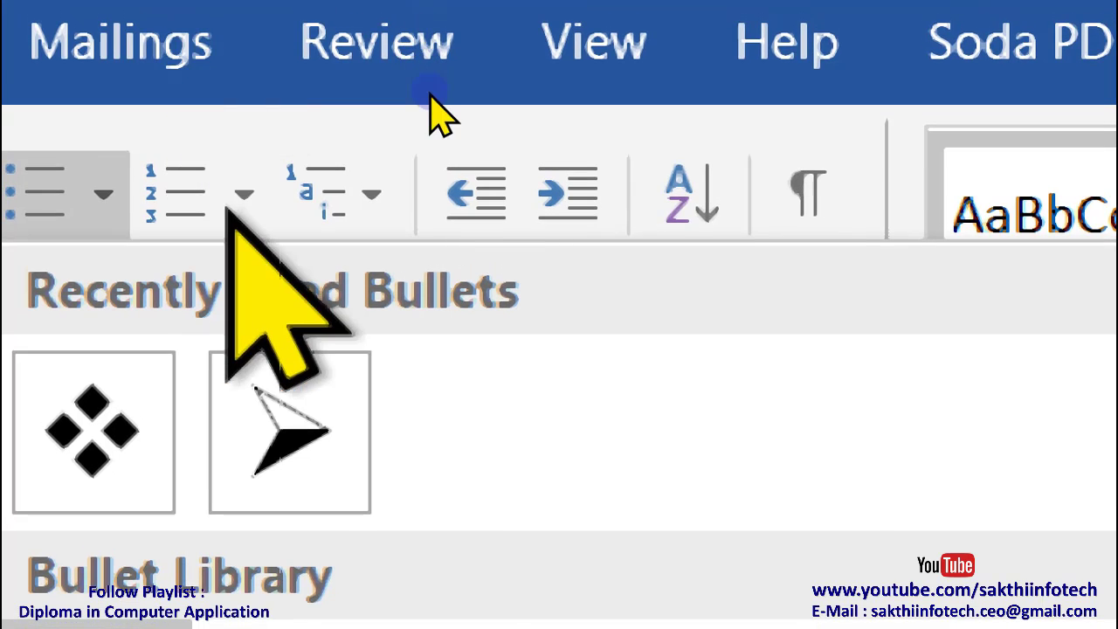
pyautogui.click(243, 196)
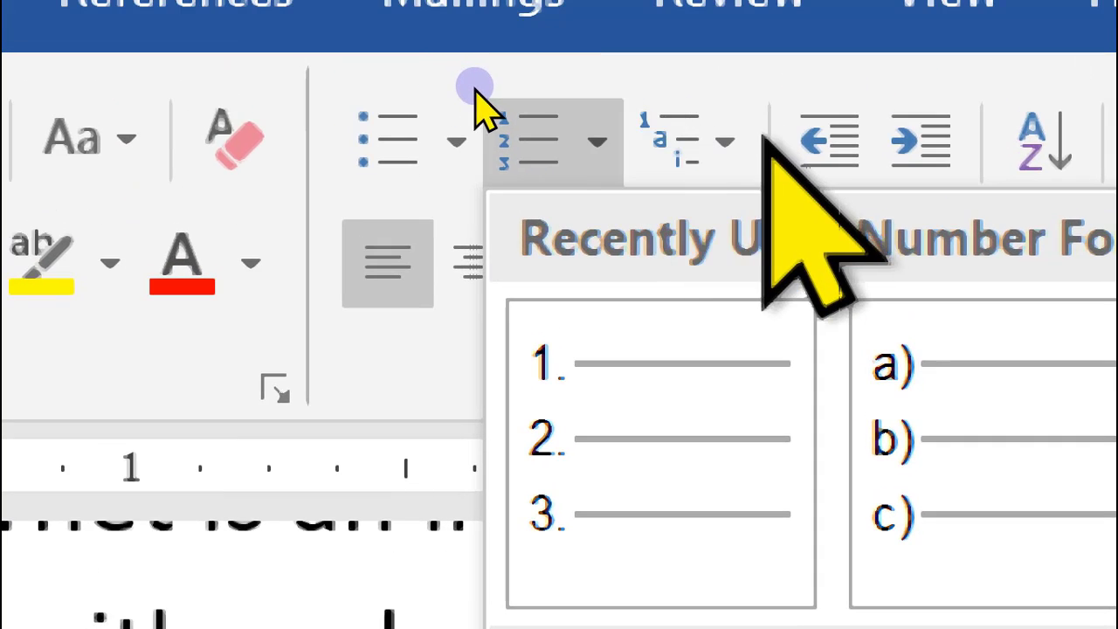
pyautogui.click(734, 128)
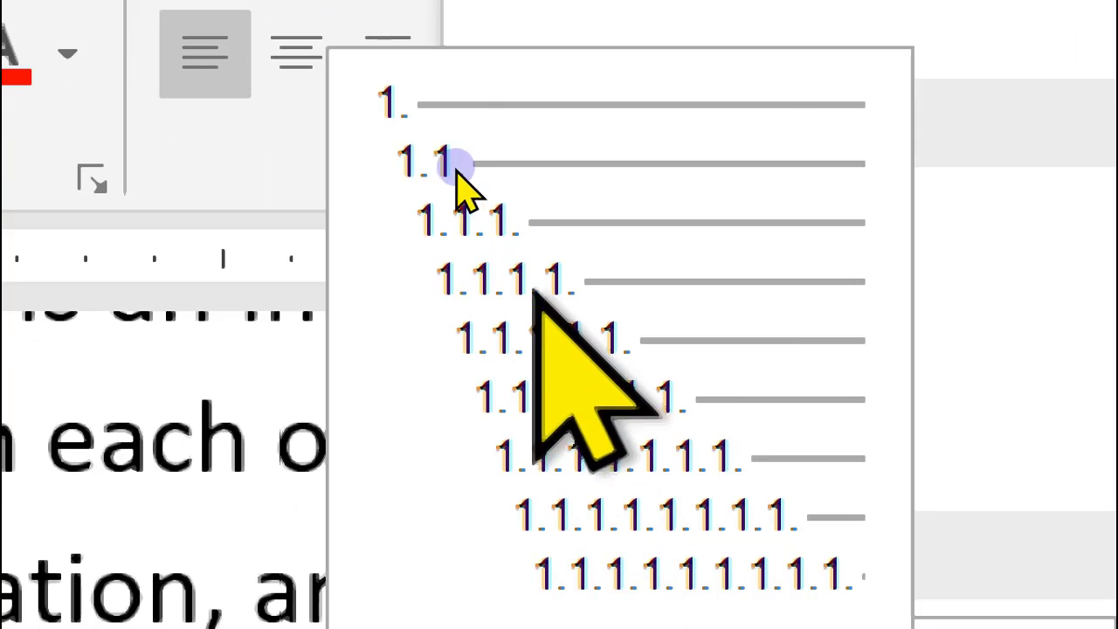
pyautogui.moveTo(462, 166)
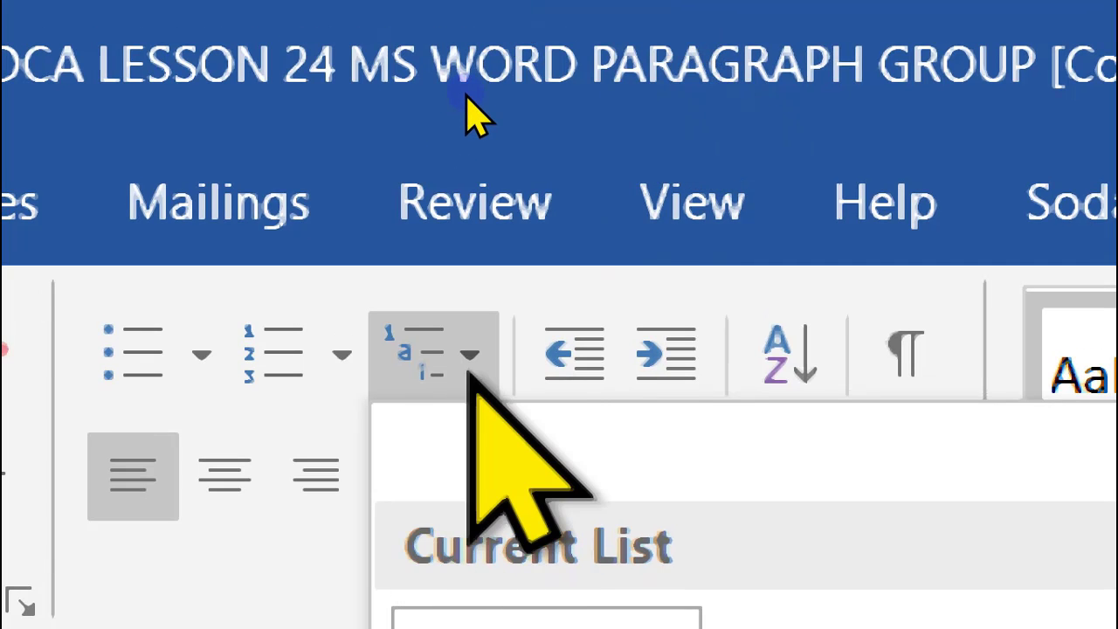
pyautogui.click(472, 107)
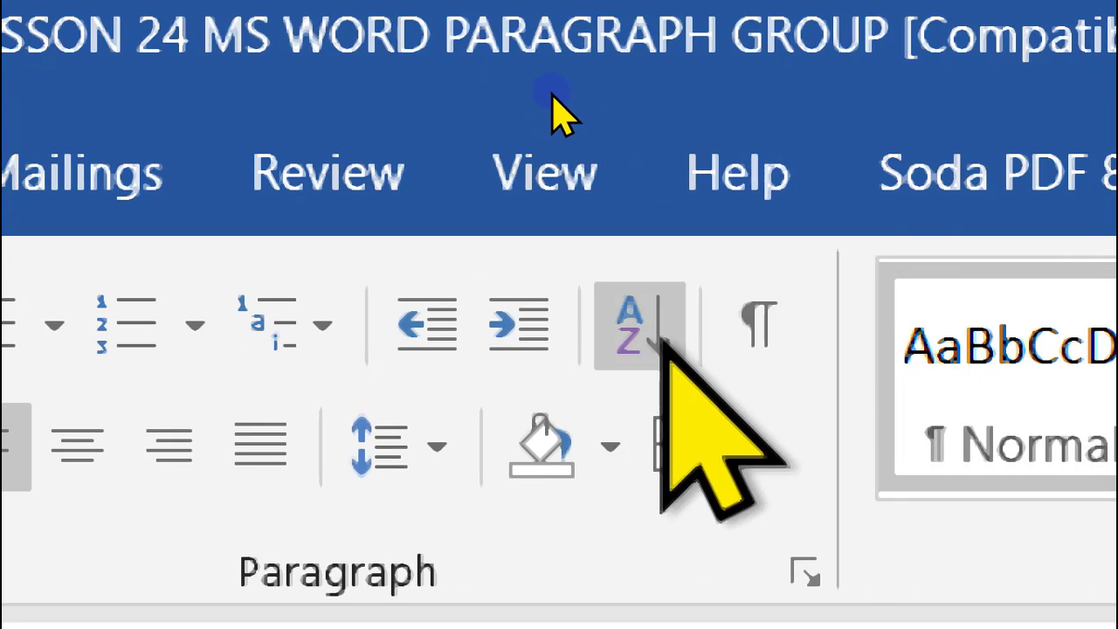
# Step: Review the Sort Text settings, including the sort type and the ascending and descending orders, and close them without sorting
pyautogui.click(662, 341)
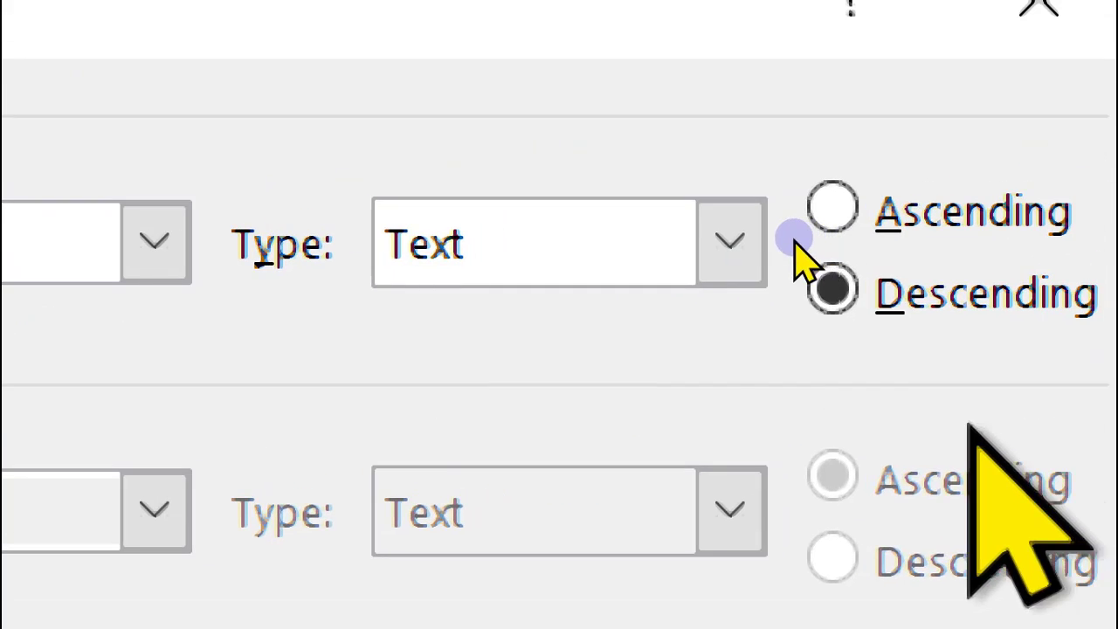
pyautogui.click(741, 202)
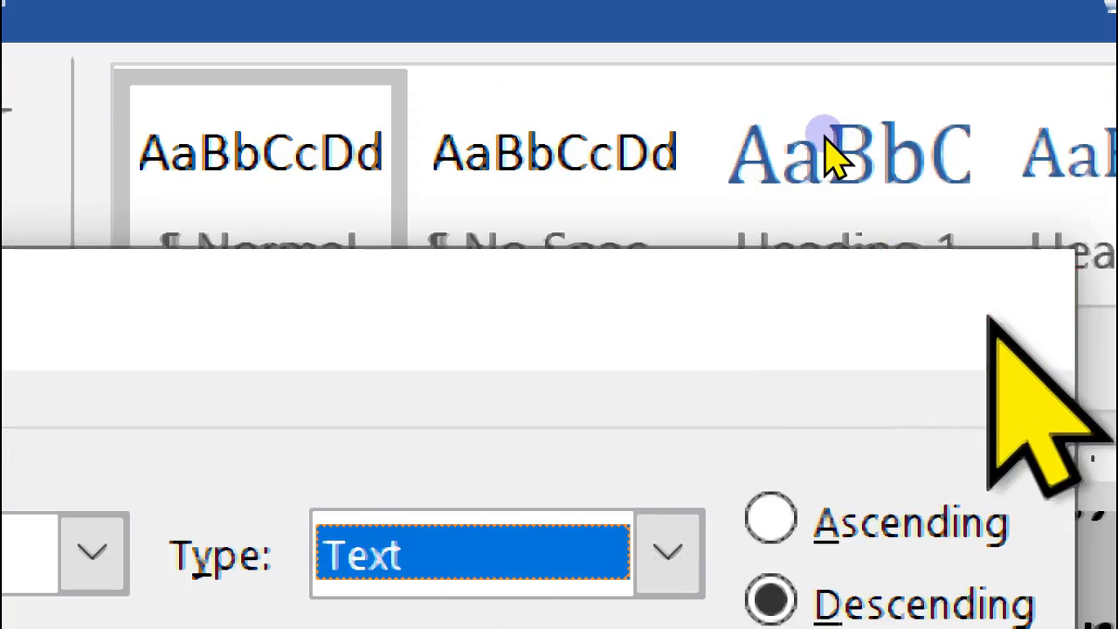
pyautogui.click(989, 319)
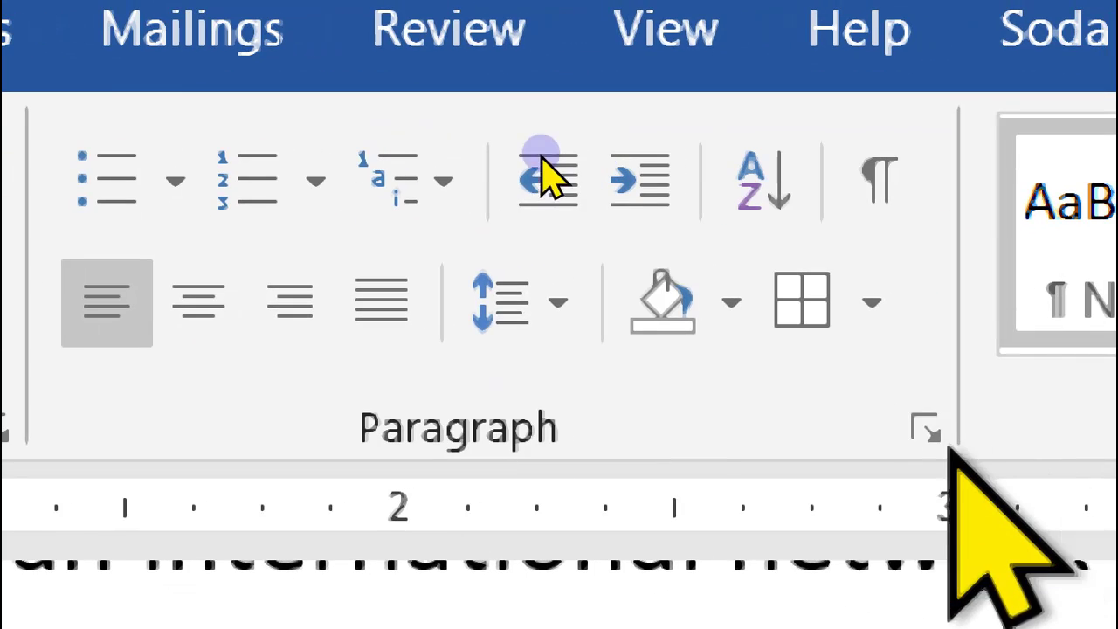
# Step: Review the line spacing values, the shading theme colors and the border options without applying any of them
pyautogui.click(559, 302)
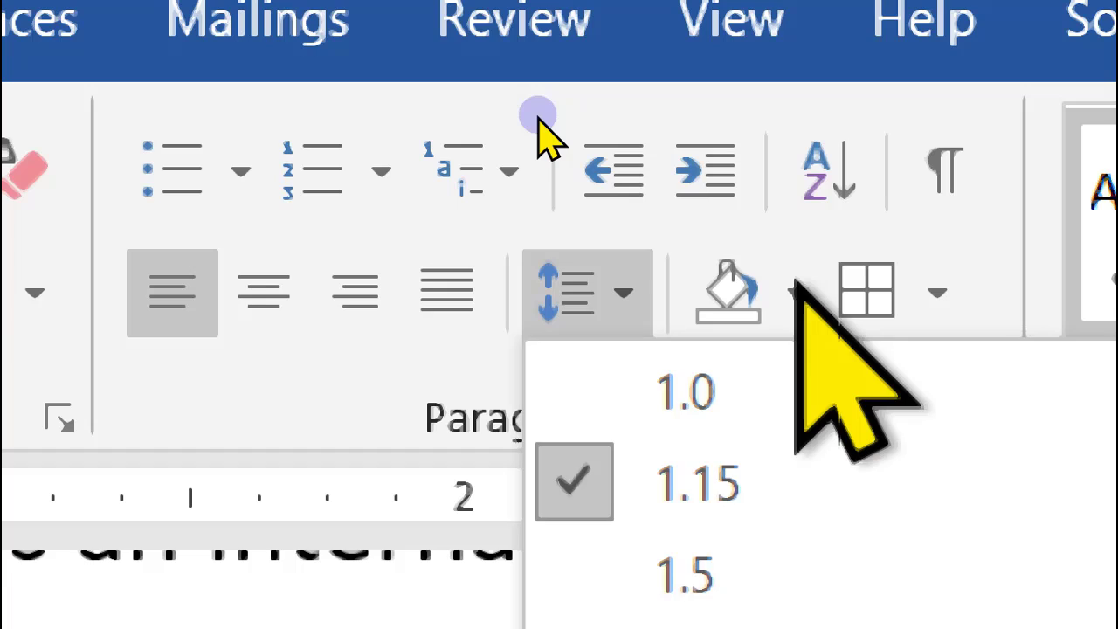
pyautogui.click(759, 31)
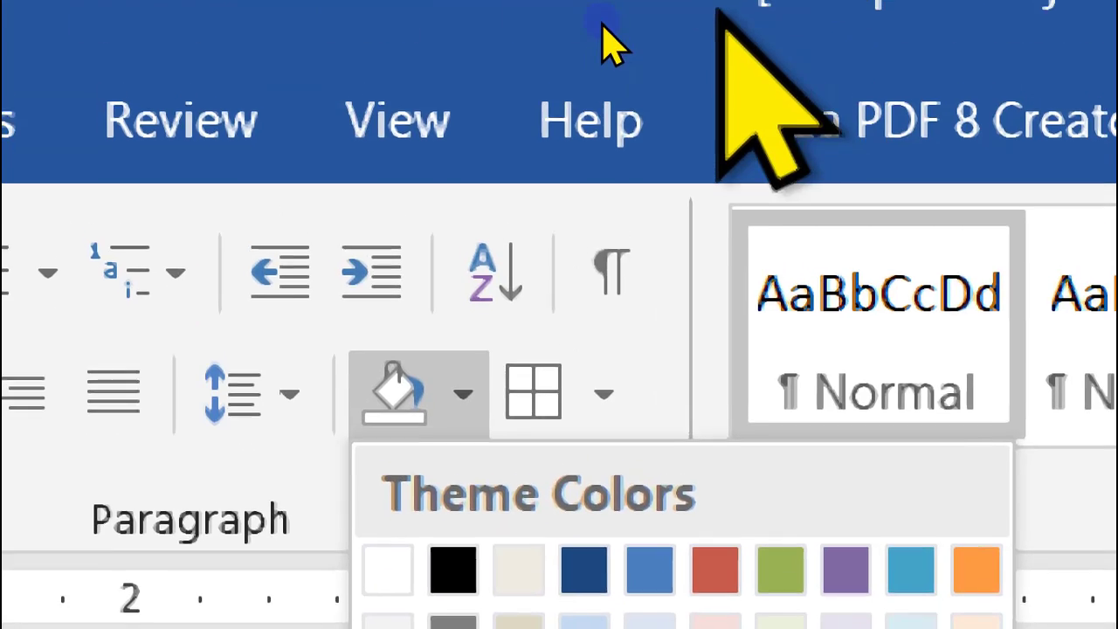
pyautogui.click(603, 407)
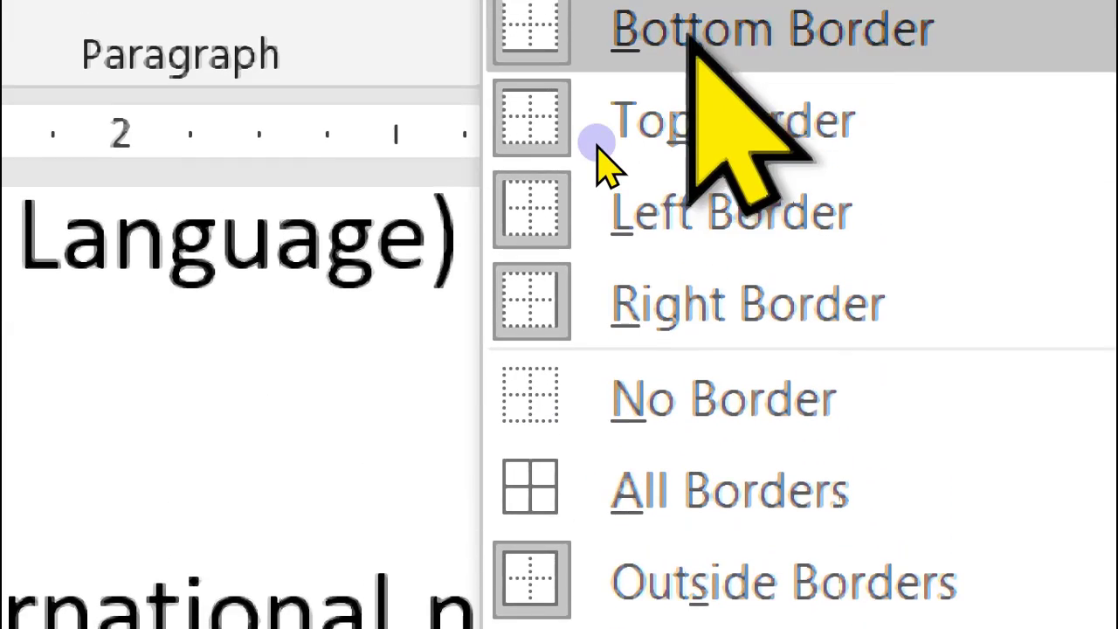
pyautogui.click(815, 376)
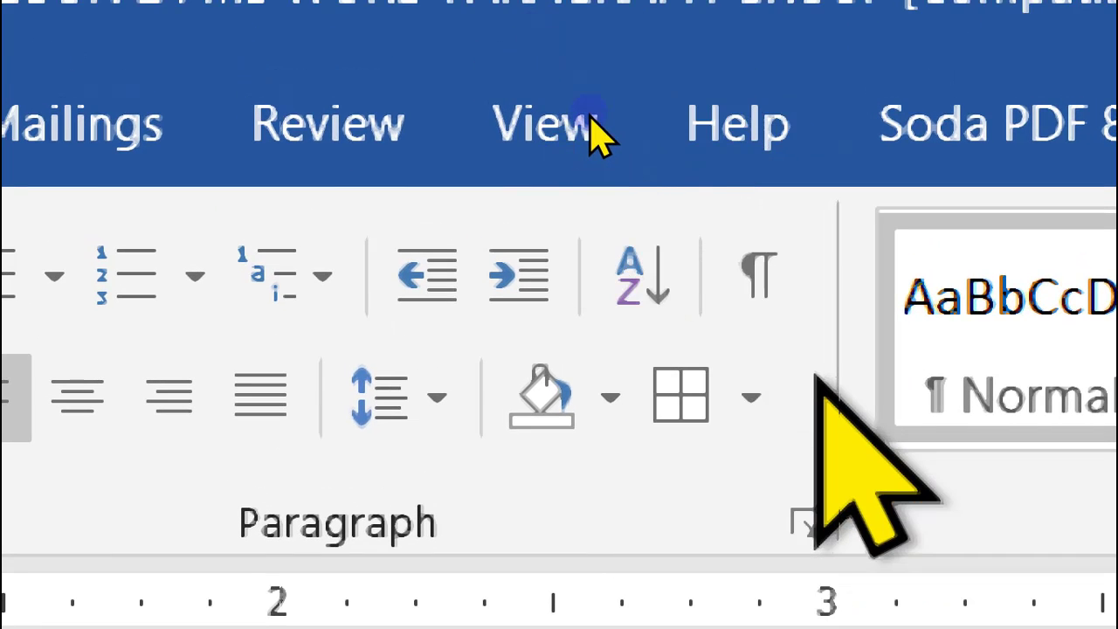